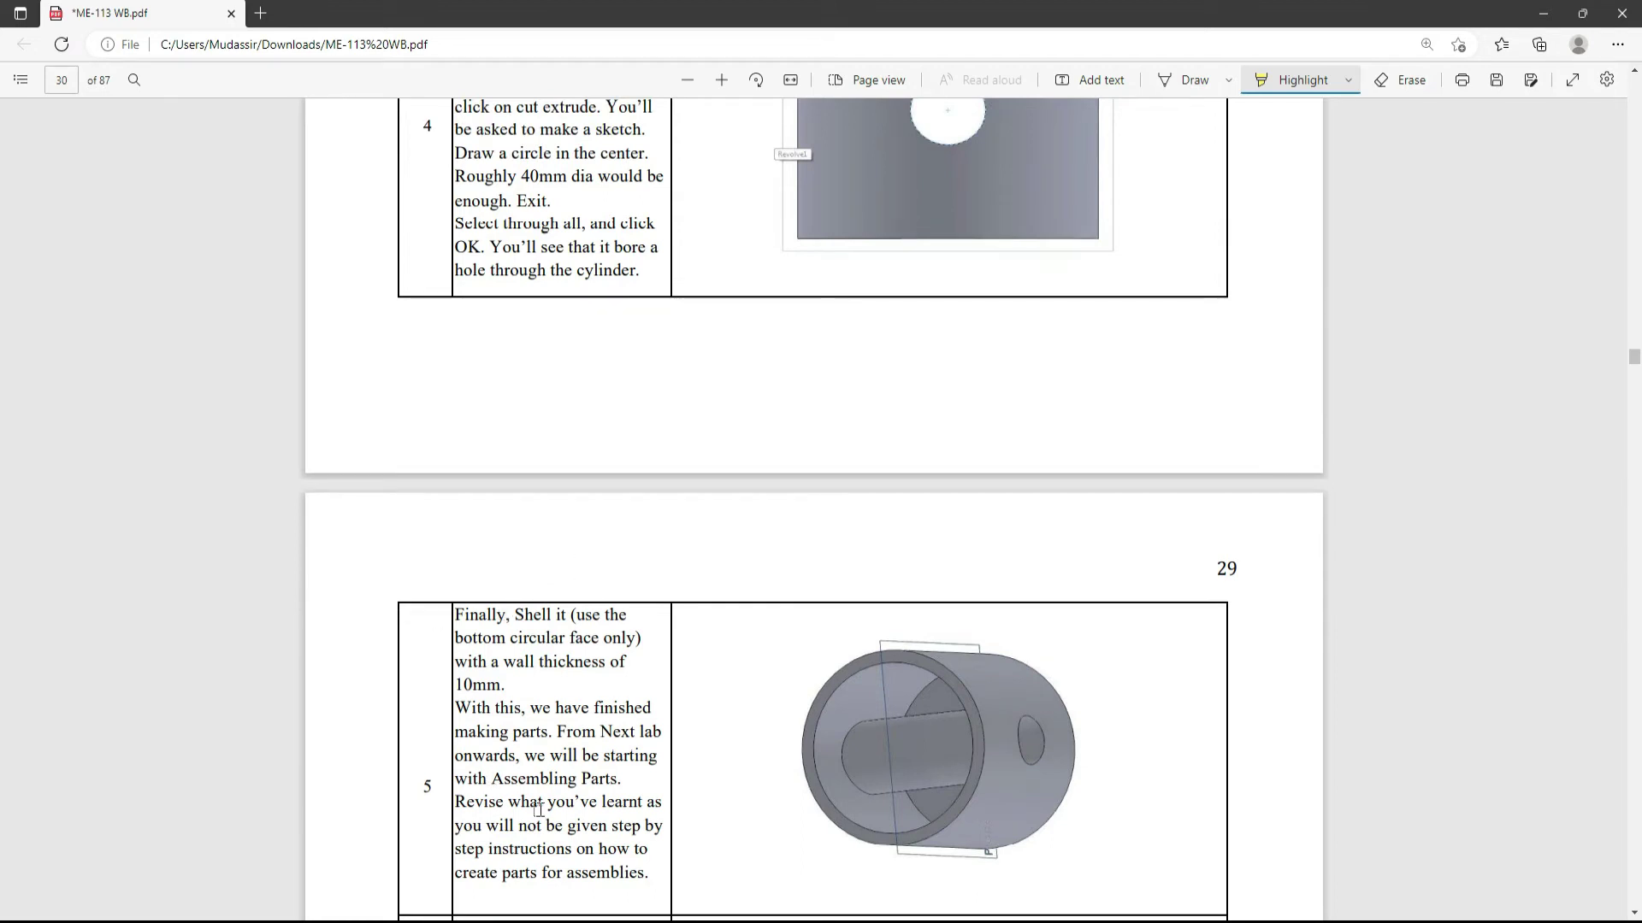
Step: Find the start of Experiment 5 in the PDF workbook, switch to SolidWorks and create a new part
{"action": "scroll", "coordinate": [798, 565], "scroll_direction": "up", "scroll_amount": 5}
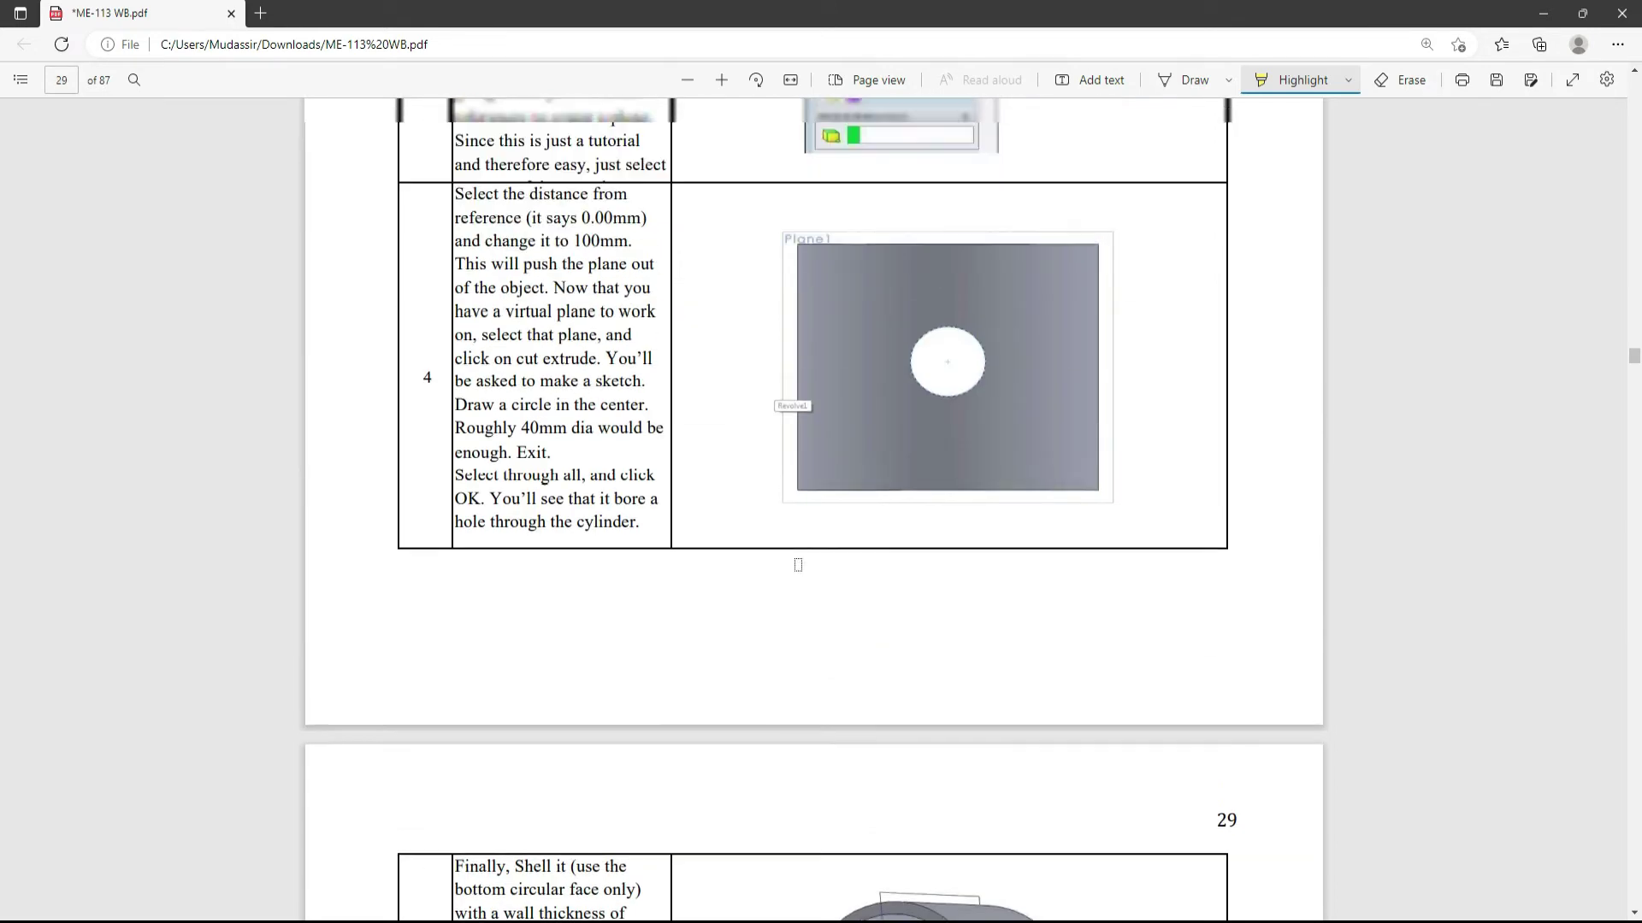
{"action": "scroll", "coordinate": [798, 562], "scroll_direction": "up", "scroll_amount": 6}
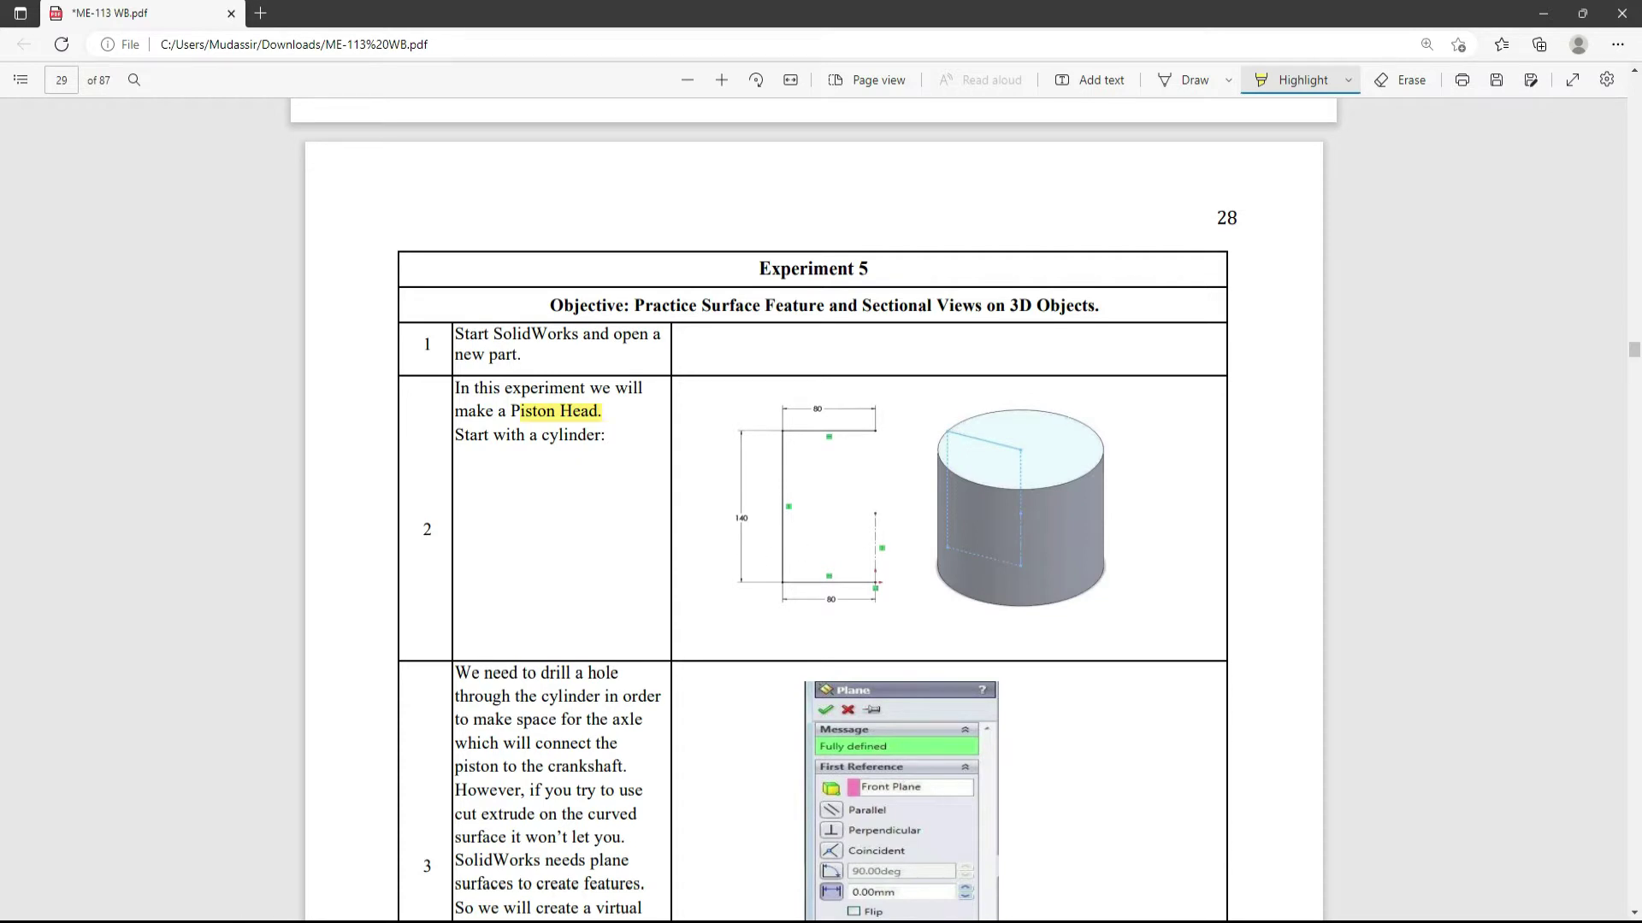
{"action": "key", "text": "alt+Tab"}
{"action": "left_click", "coordinate": [210, 14]}
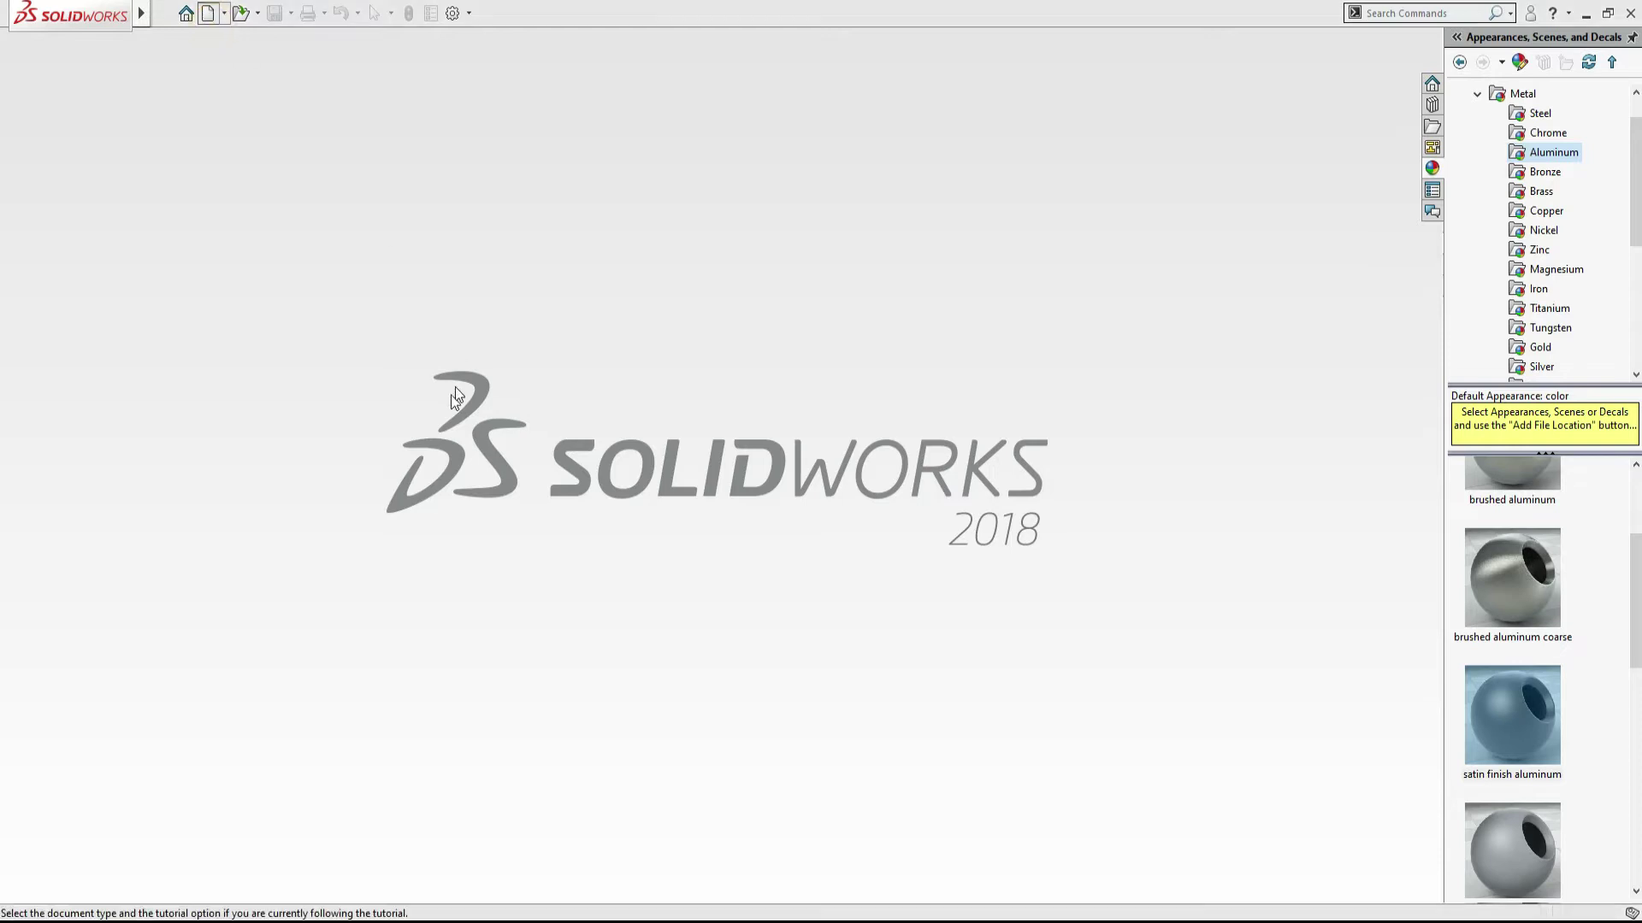
{"action": "double_click", "coordinate": [436, 407]}
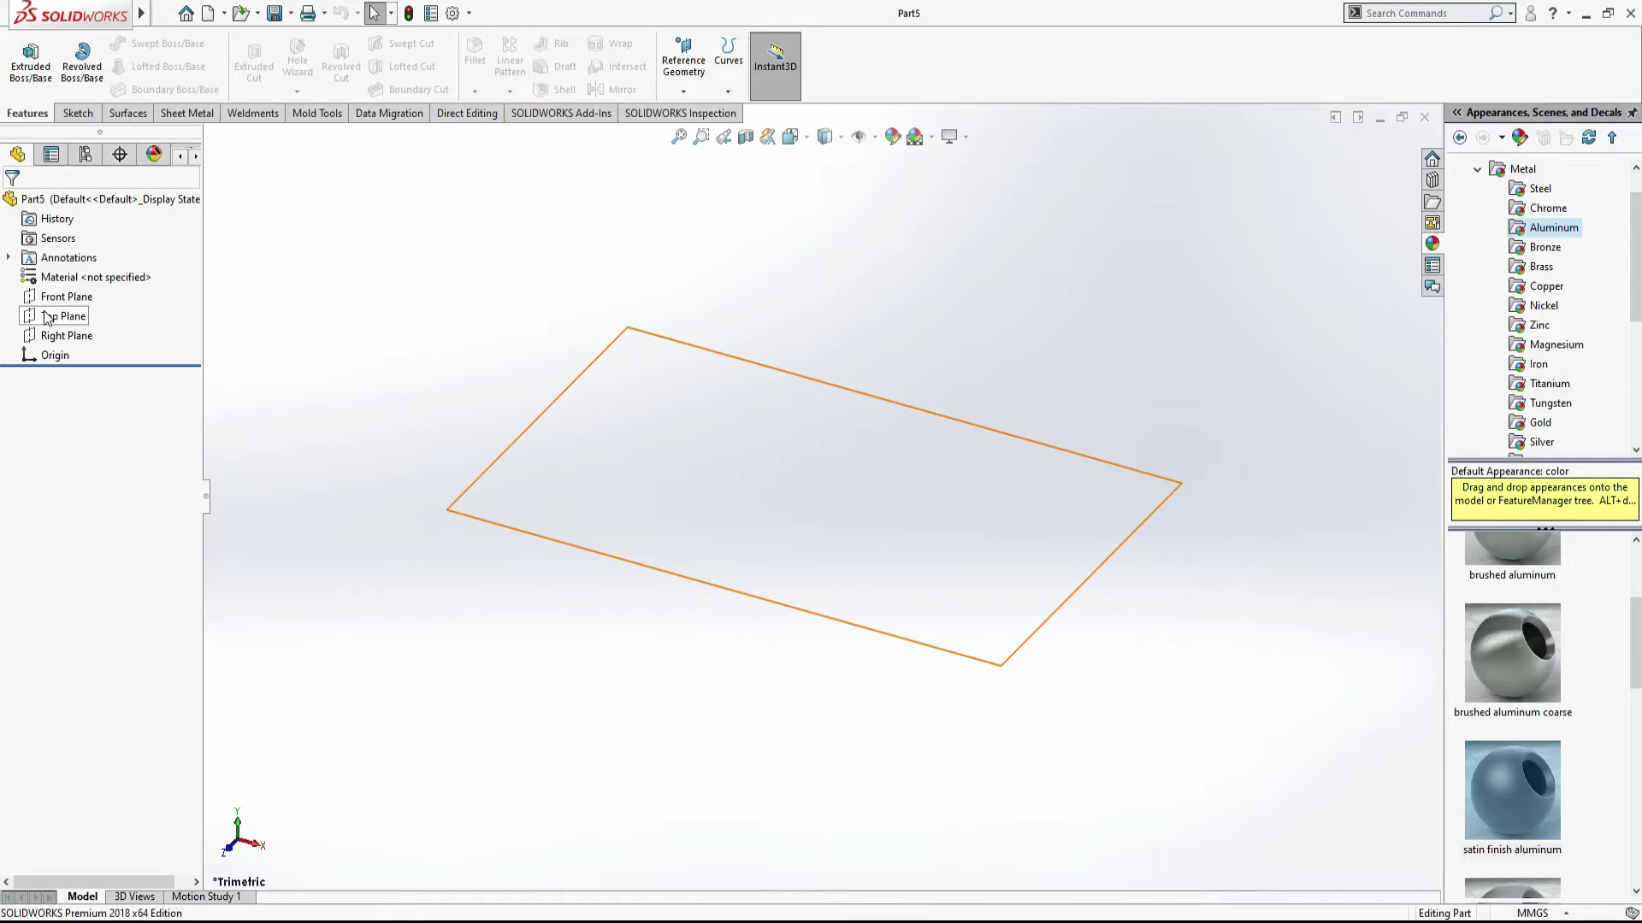
Step: Sketch a circle about 62 mm in diameter on the Top Plane, centred on the origin
{"action": "left_click", "coordinate": [47, 317]}
{"action": "left_click", "coordinate": [53, 289]}
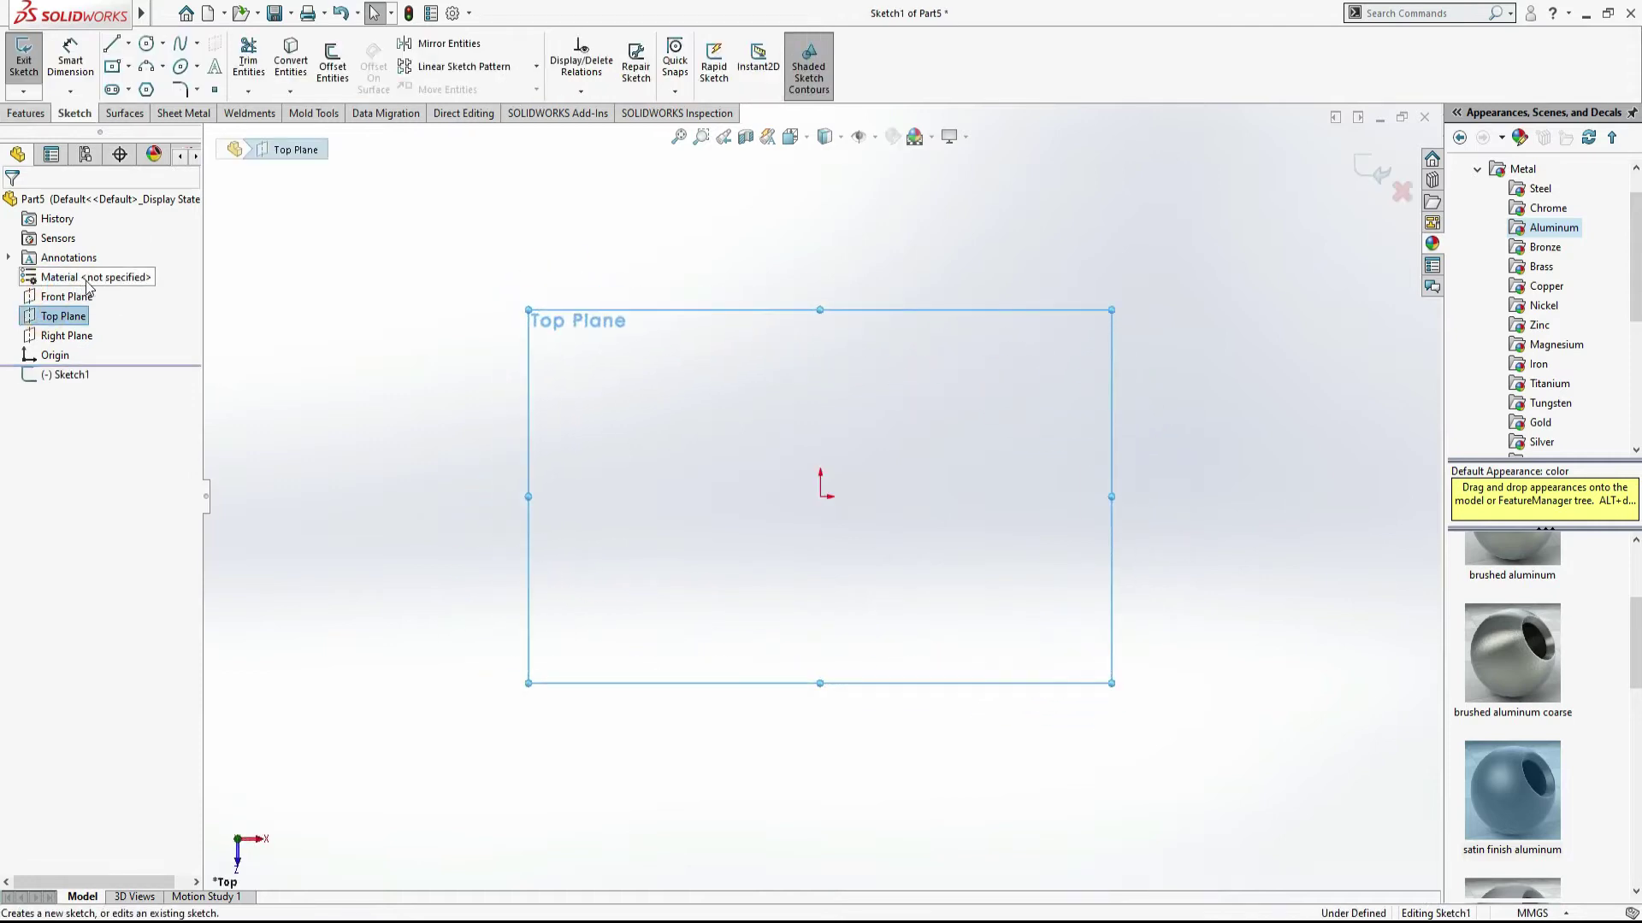
{"action": "left_click", "coordinate": [146, 43]}
{"action": "left_click_drag", "start_coordinate": [820, 496], "coordinate": [886, 420]}
Step: Switch to the PDF workbook, highlight the 80 dimension above the cylinder's profile drawing, and return to SolidWorks
{"action": "key", "text": "alt+Tab"}
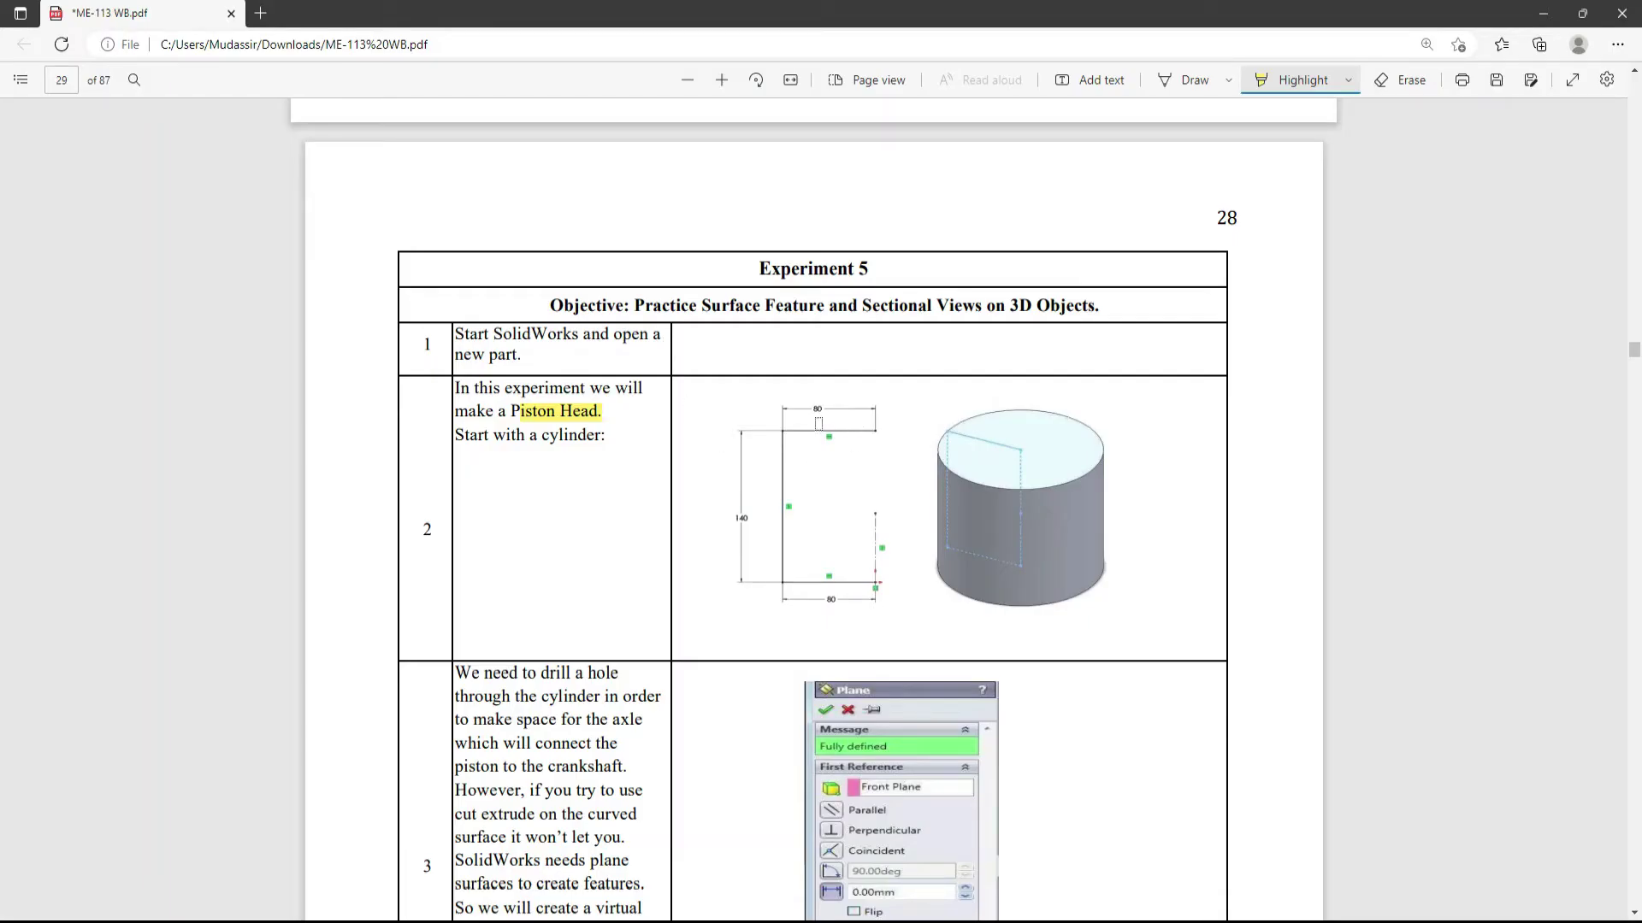
{"action": "left_click", "coordinate": [819, 409]}
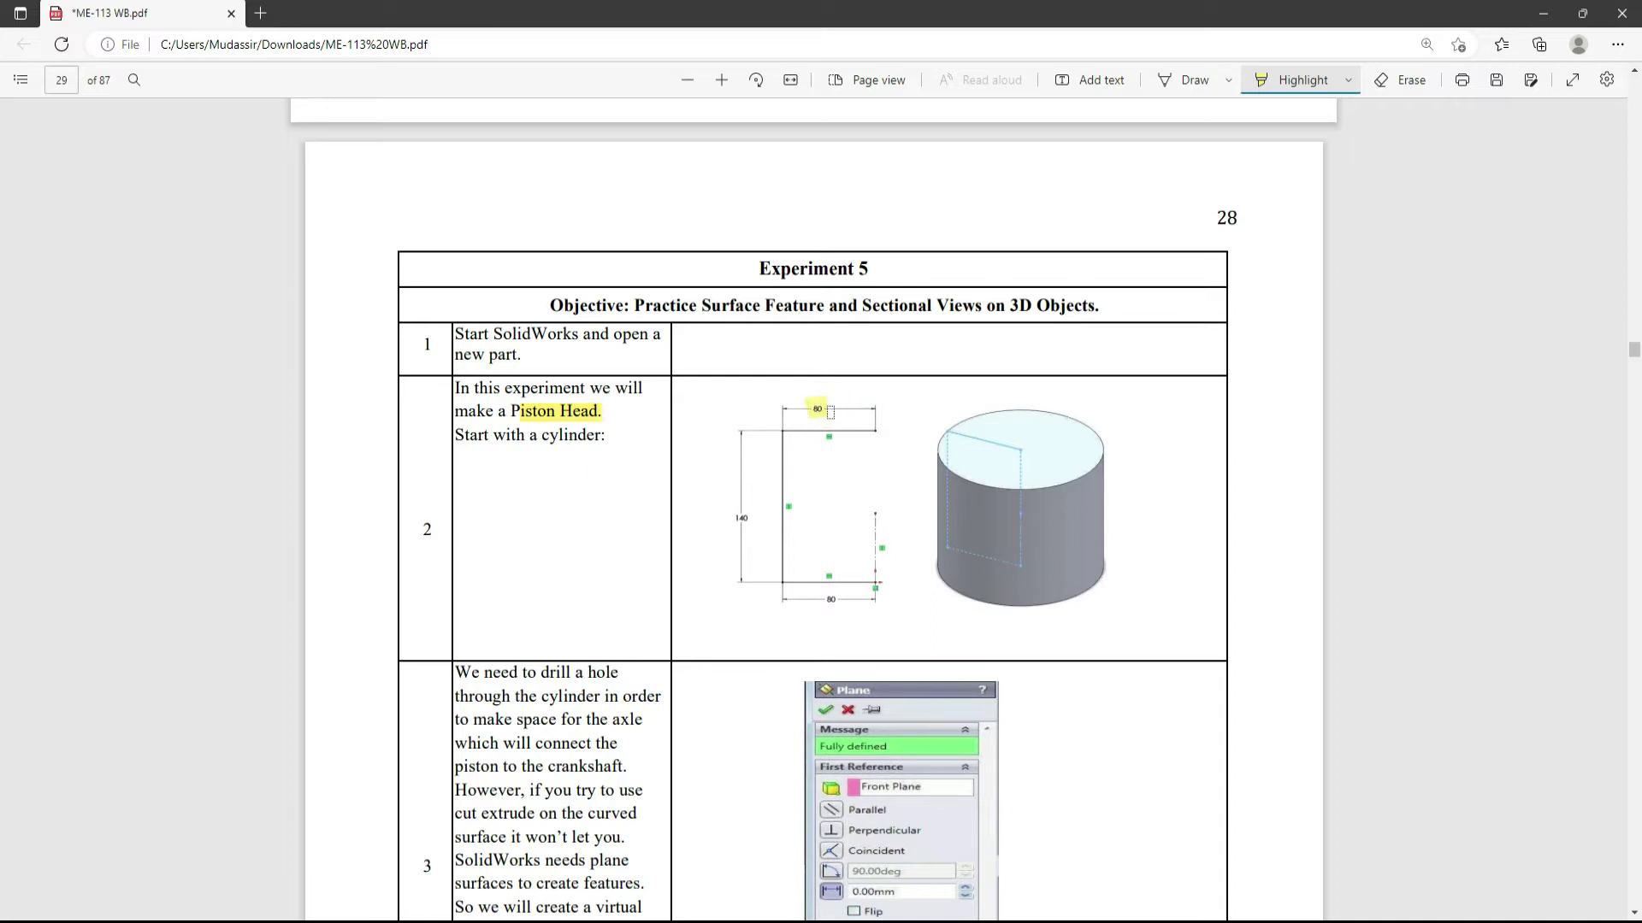
{"action": "key", "text": "alt+Tab"}
Step: Dimension the circle's diameter at 160 mm, twice the 80 mm radius from the drawing
{"action": "left_click", "coordinate": [70, 60]}
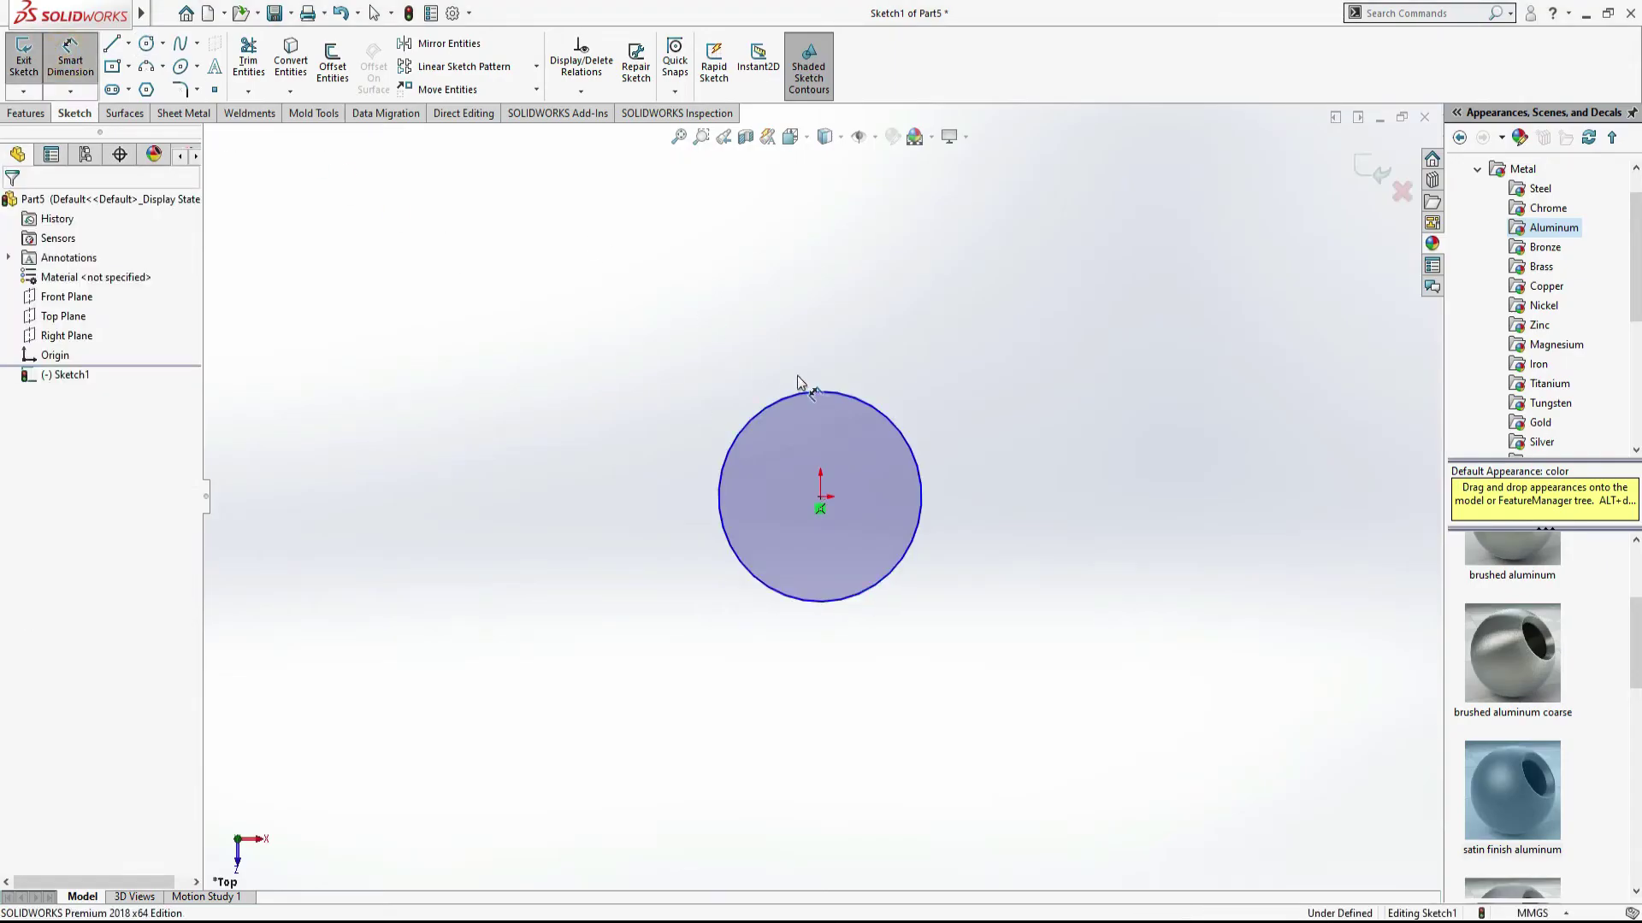
{"action": "left_click", "coordinate": [815, 392]}
{"action": "left_click", "coordinate": [817, 321]}
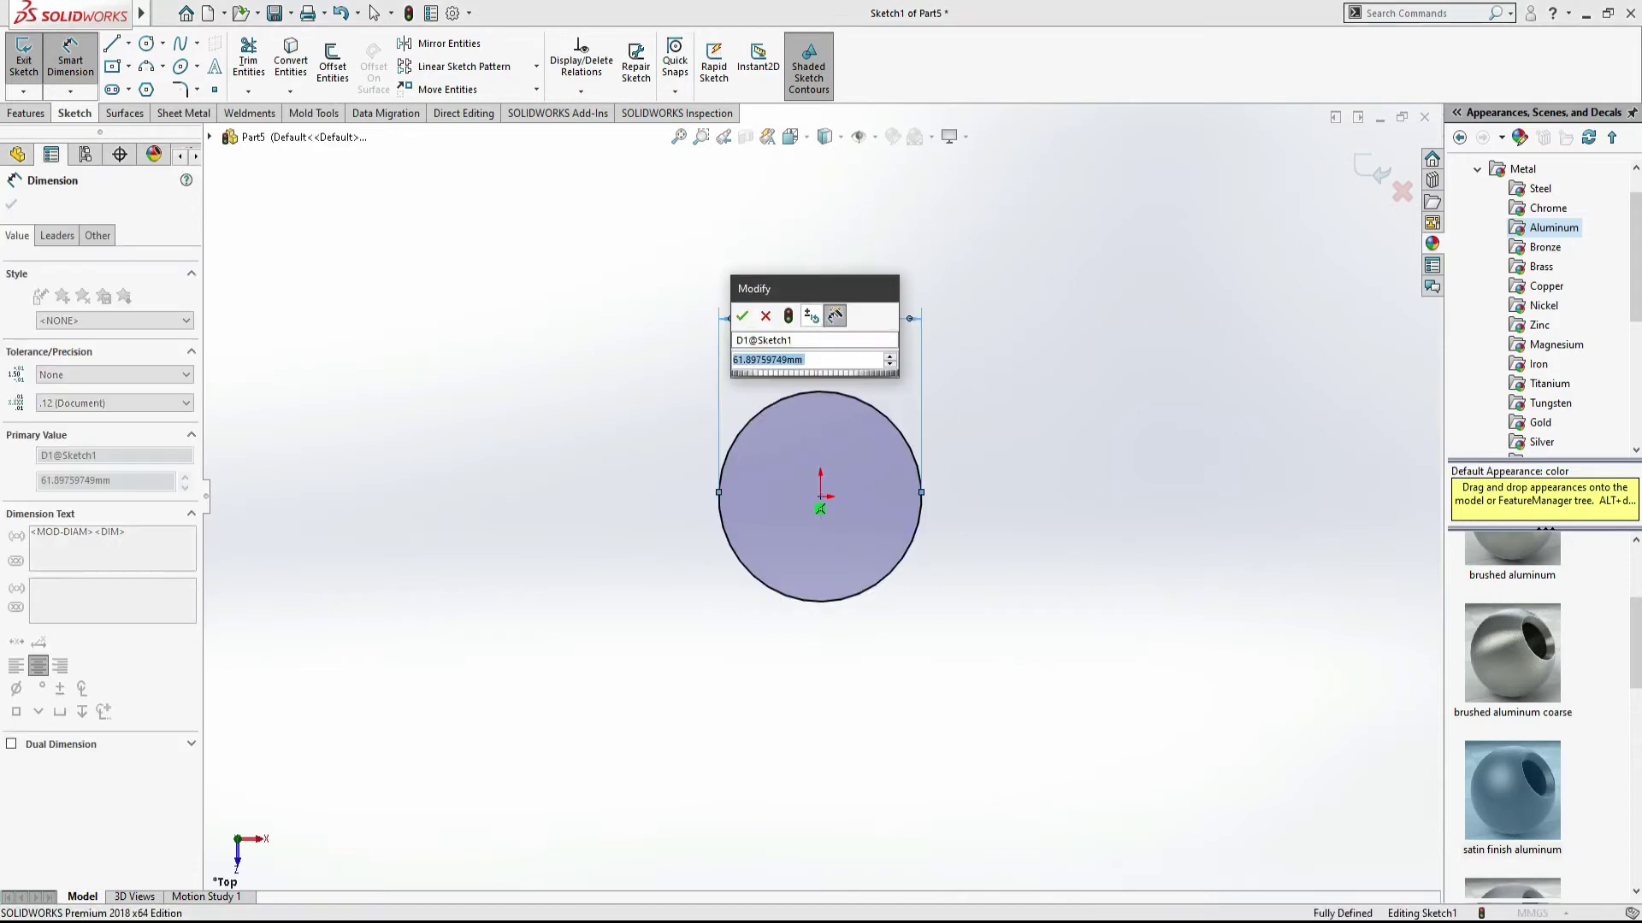
{"action": "type", "text": "80*2"}
{"action": "key", "text": "Return"}
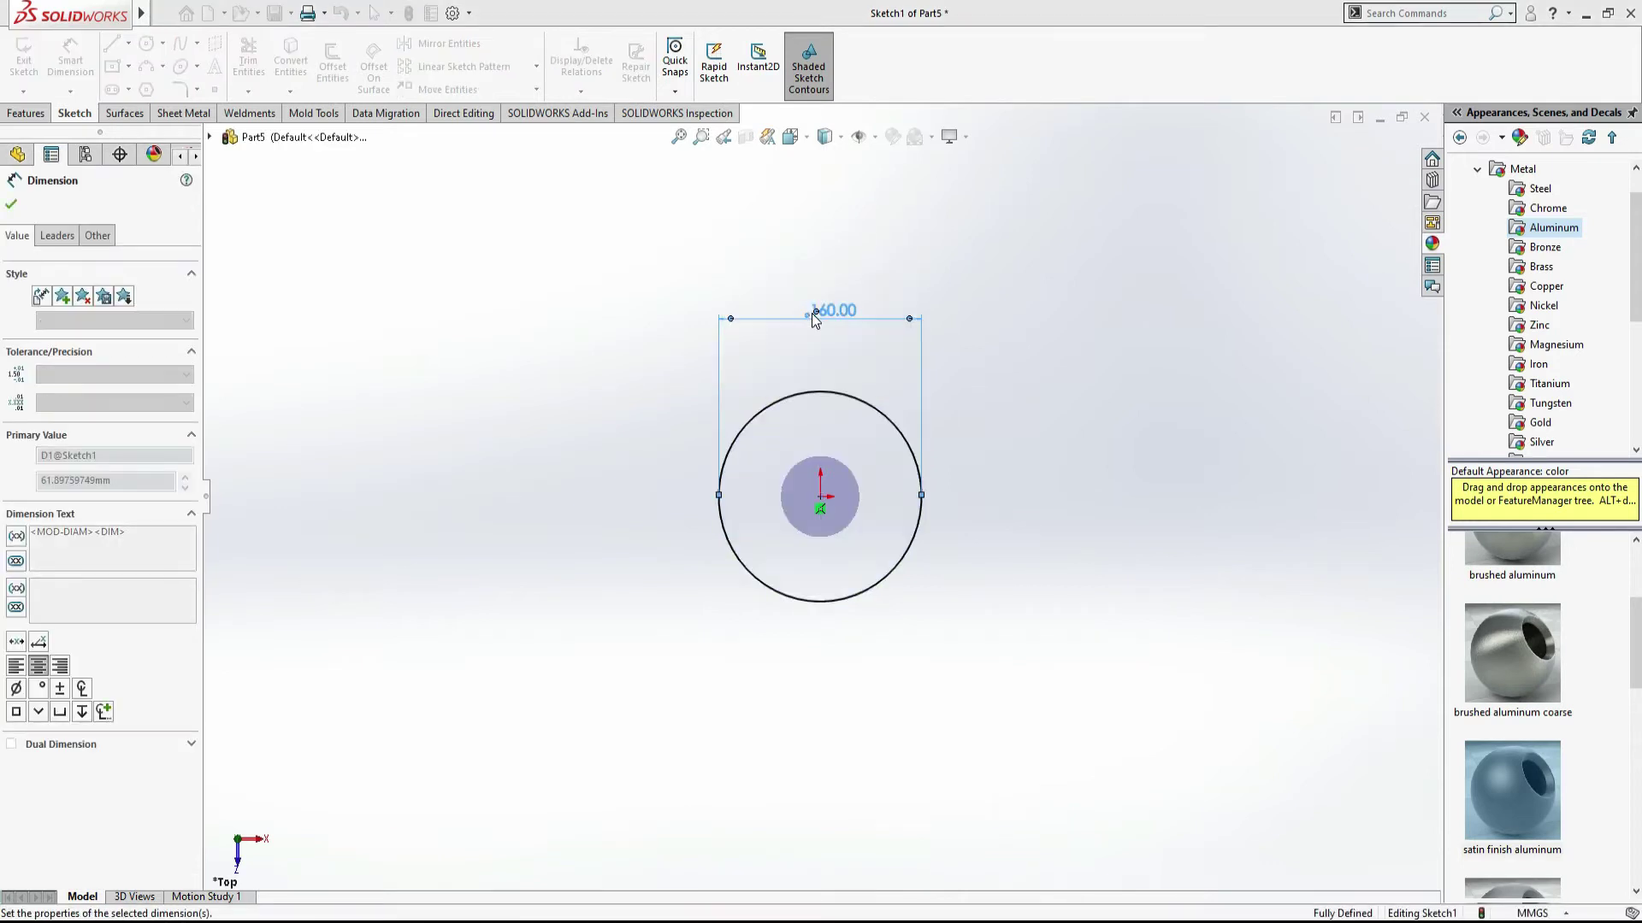
{"action": "left_click", "coordinate": [11, 203]}
Step: Start a Boss-Extrude of the circle, highlight the 140 height in the PDF workbook's drawing, and return to SolidWorks
{"action": "left_click", "coordinate": [25, 113]}
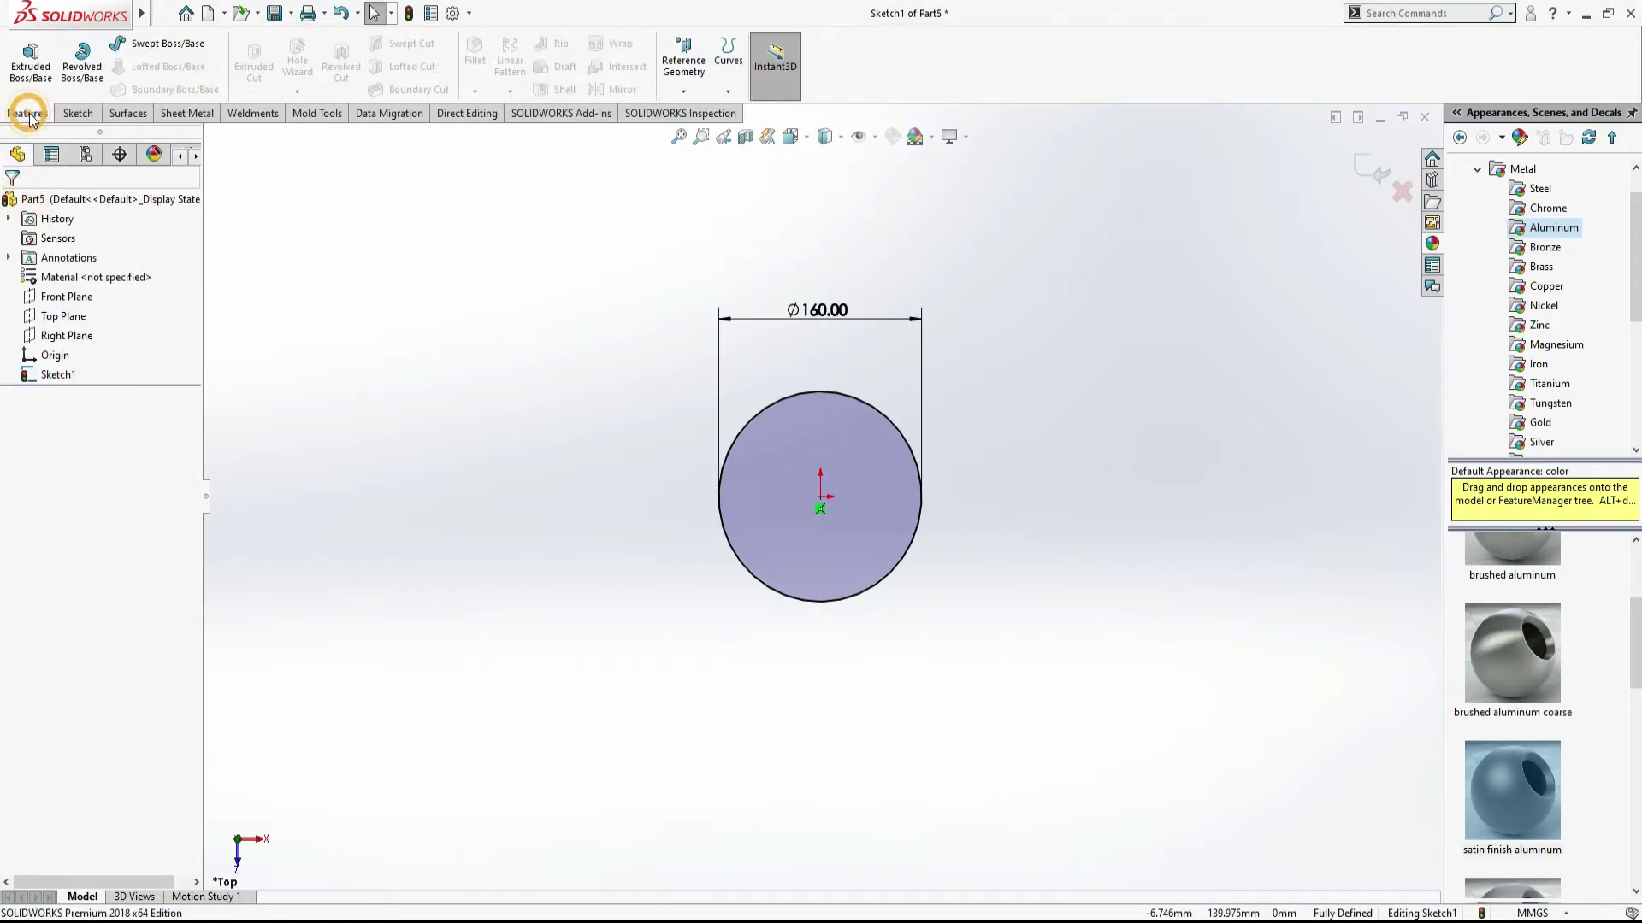
{"action": "left_click", "coordinate": [32, 75]}
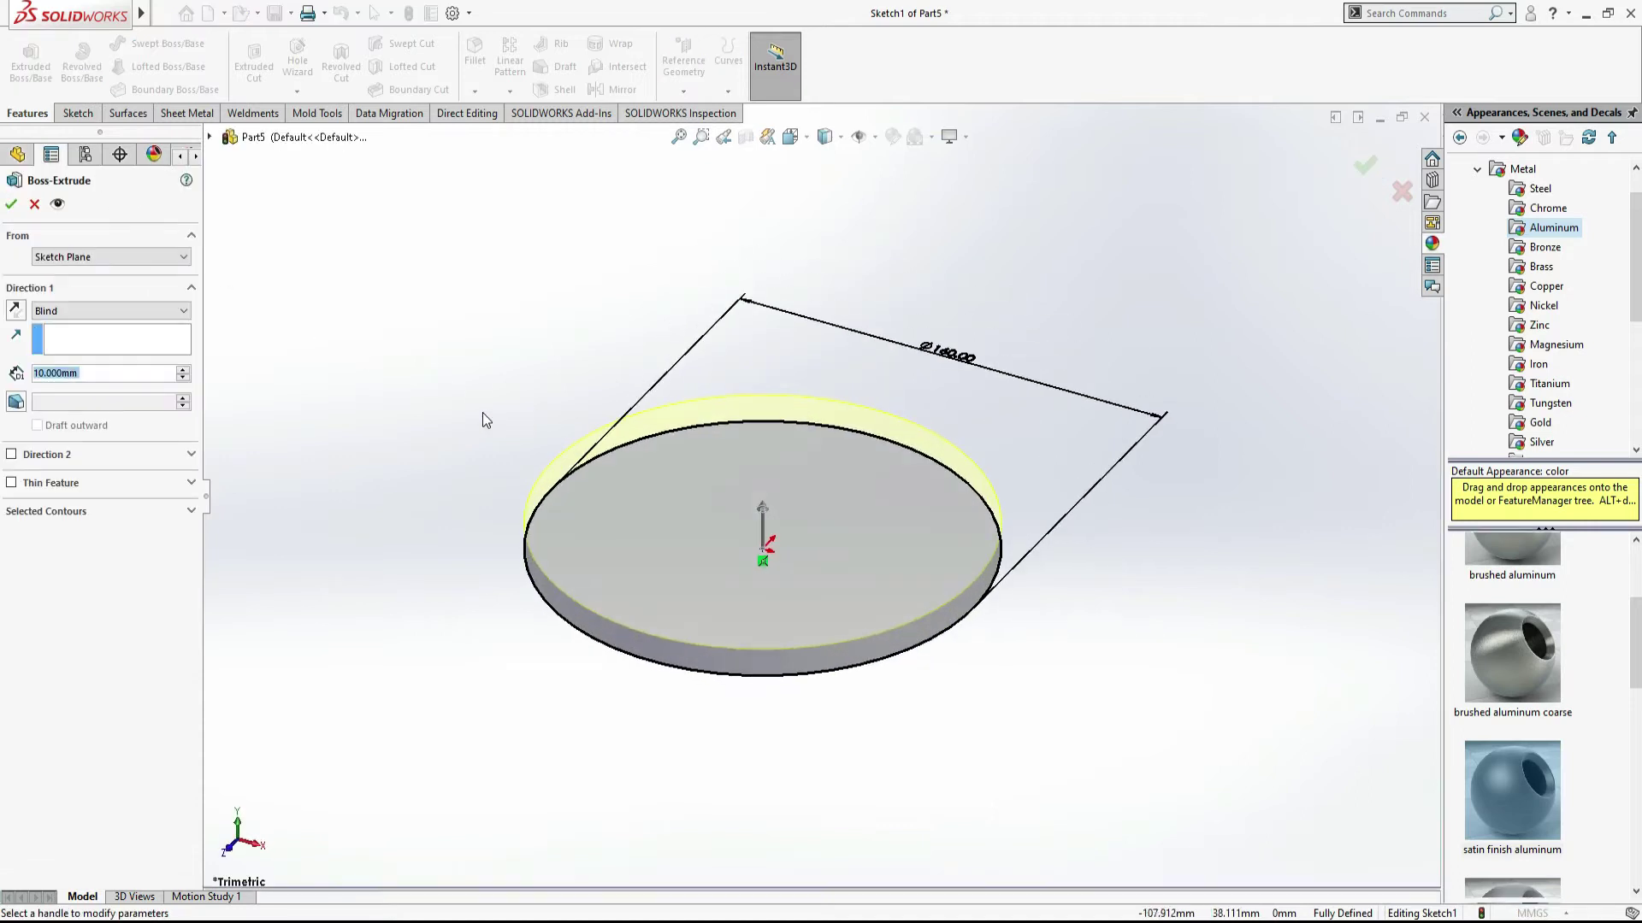
{"action": "key", "text": "alt+Tab"}
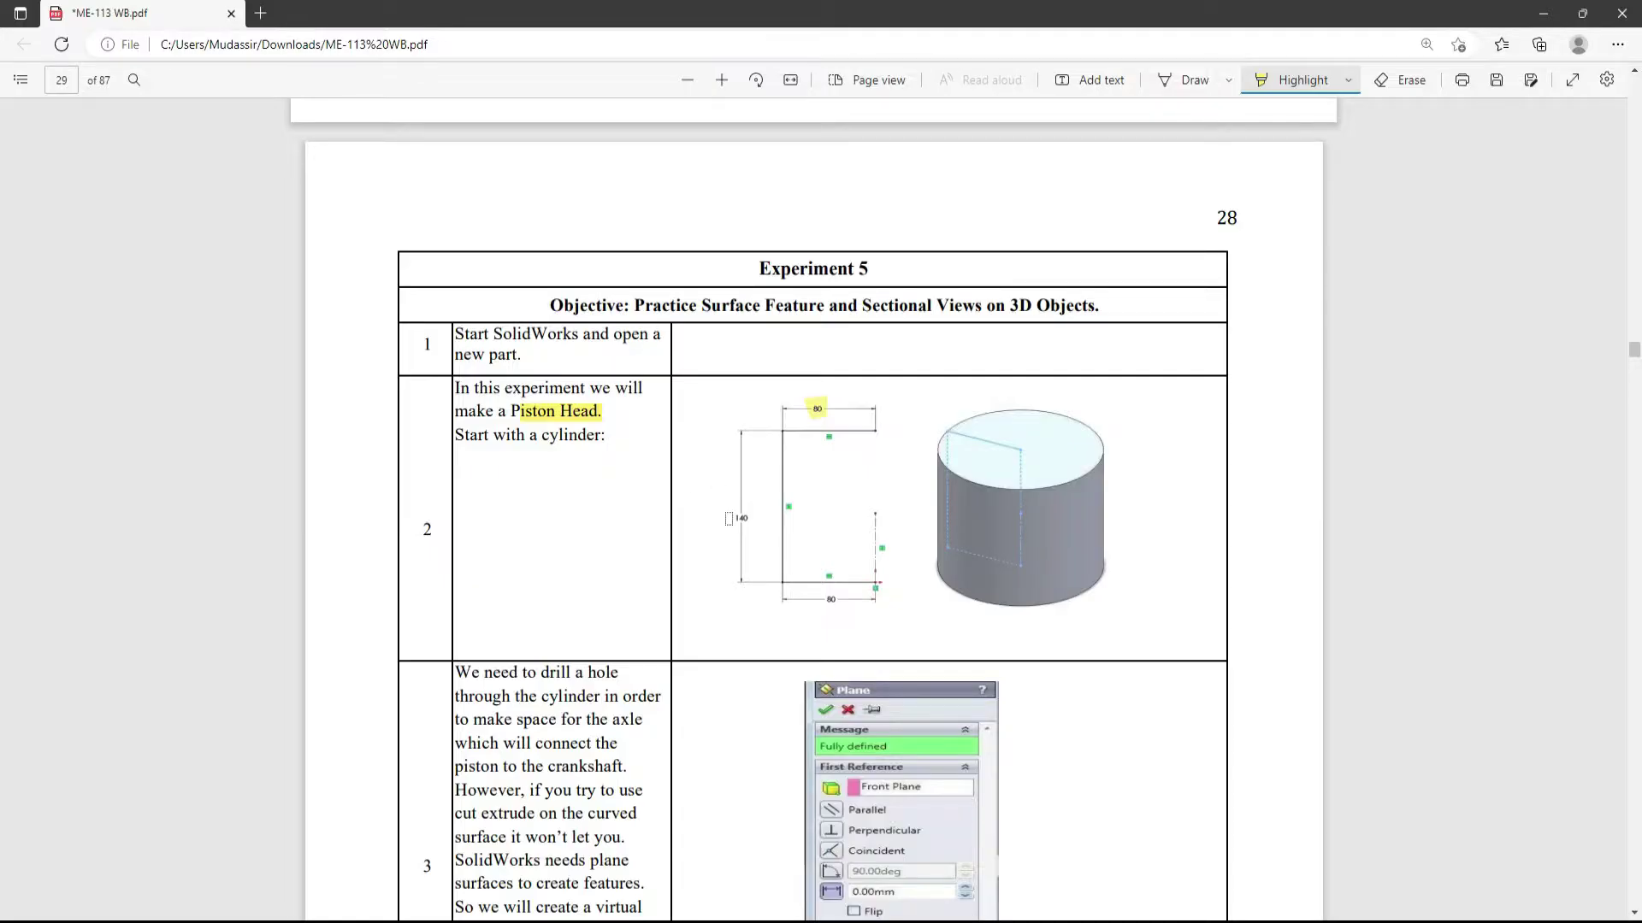
{"action": "left_click_drag", "start_coordinate": [760, 505], "coordinate": [724, 523]}
{"action": "key", "text": "alt+Tab"}
Step: Extrude the circle 140 mm with the Mid Plane end condition to form the cylinder
{"action": "double_click", "coordinate": [101, 379]}
{"action": "type", "text": "140"}
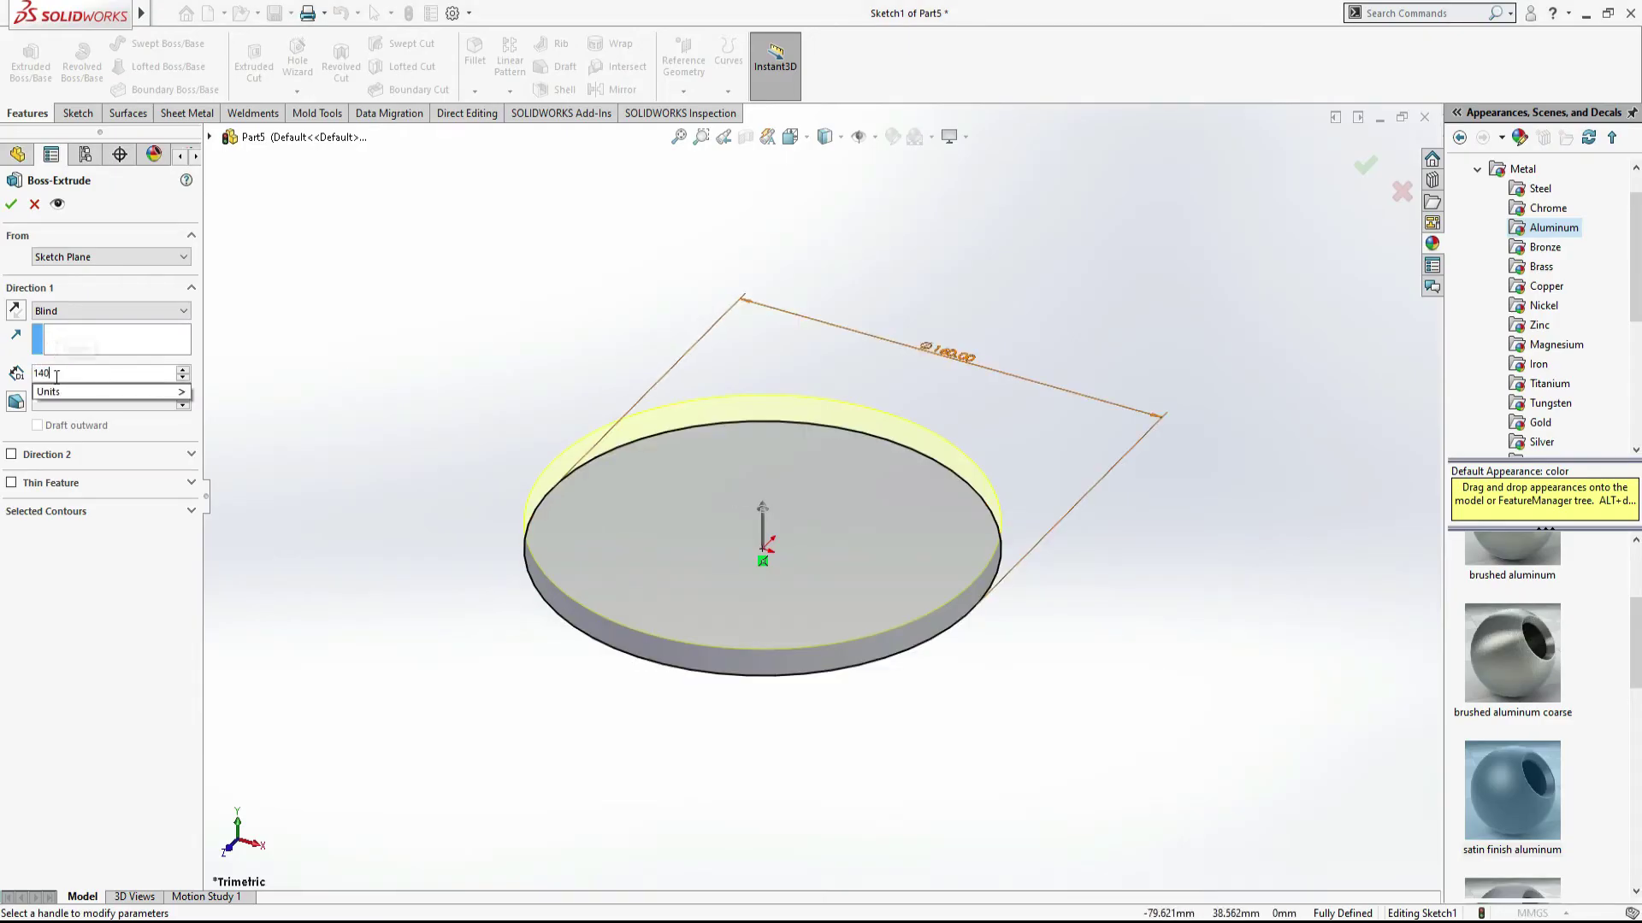
{"action": "key", "text": "Return"}
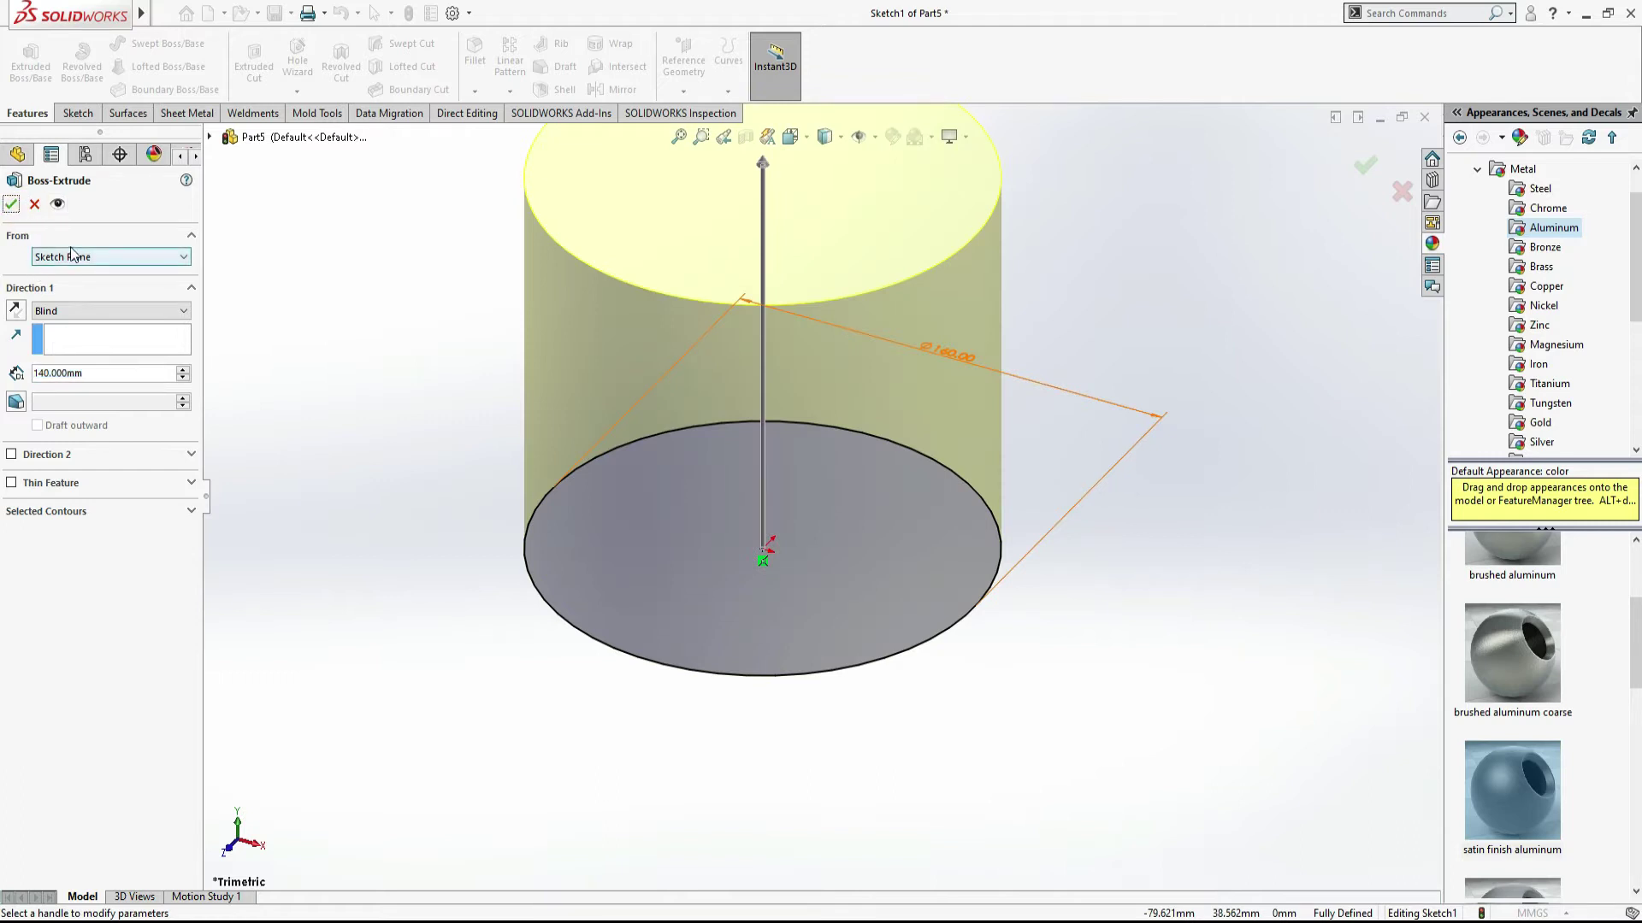
{"action": "left_click", "coordinate": [115, 317]}
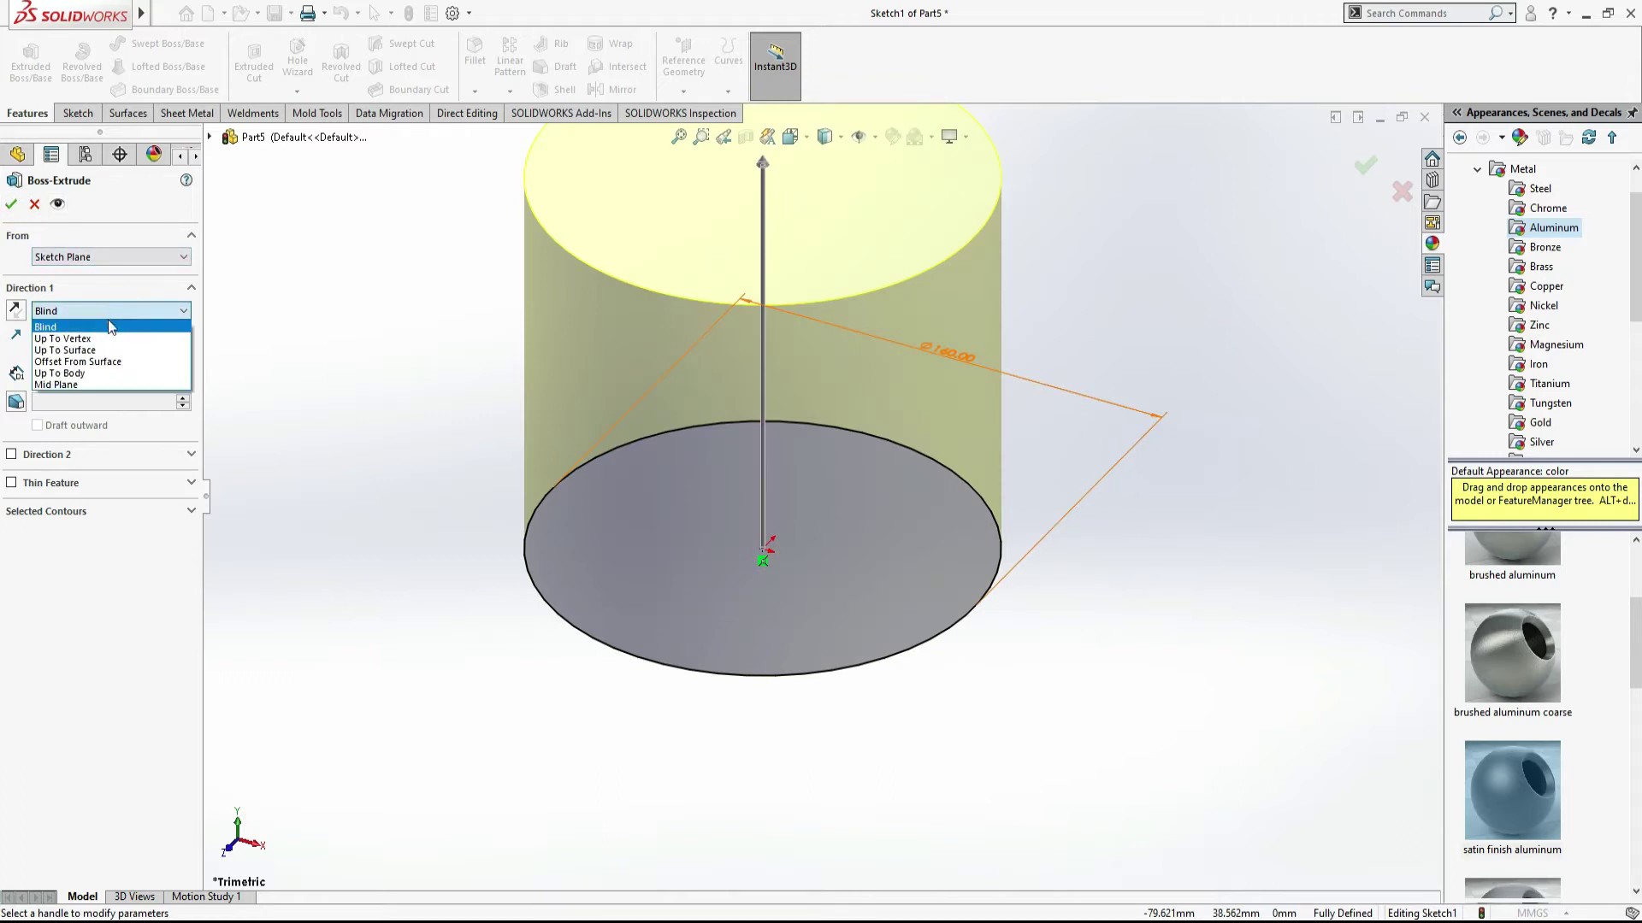
{"action": "left_click", "coordinate": [97, 385]}
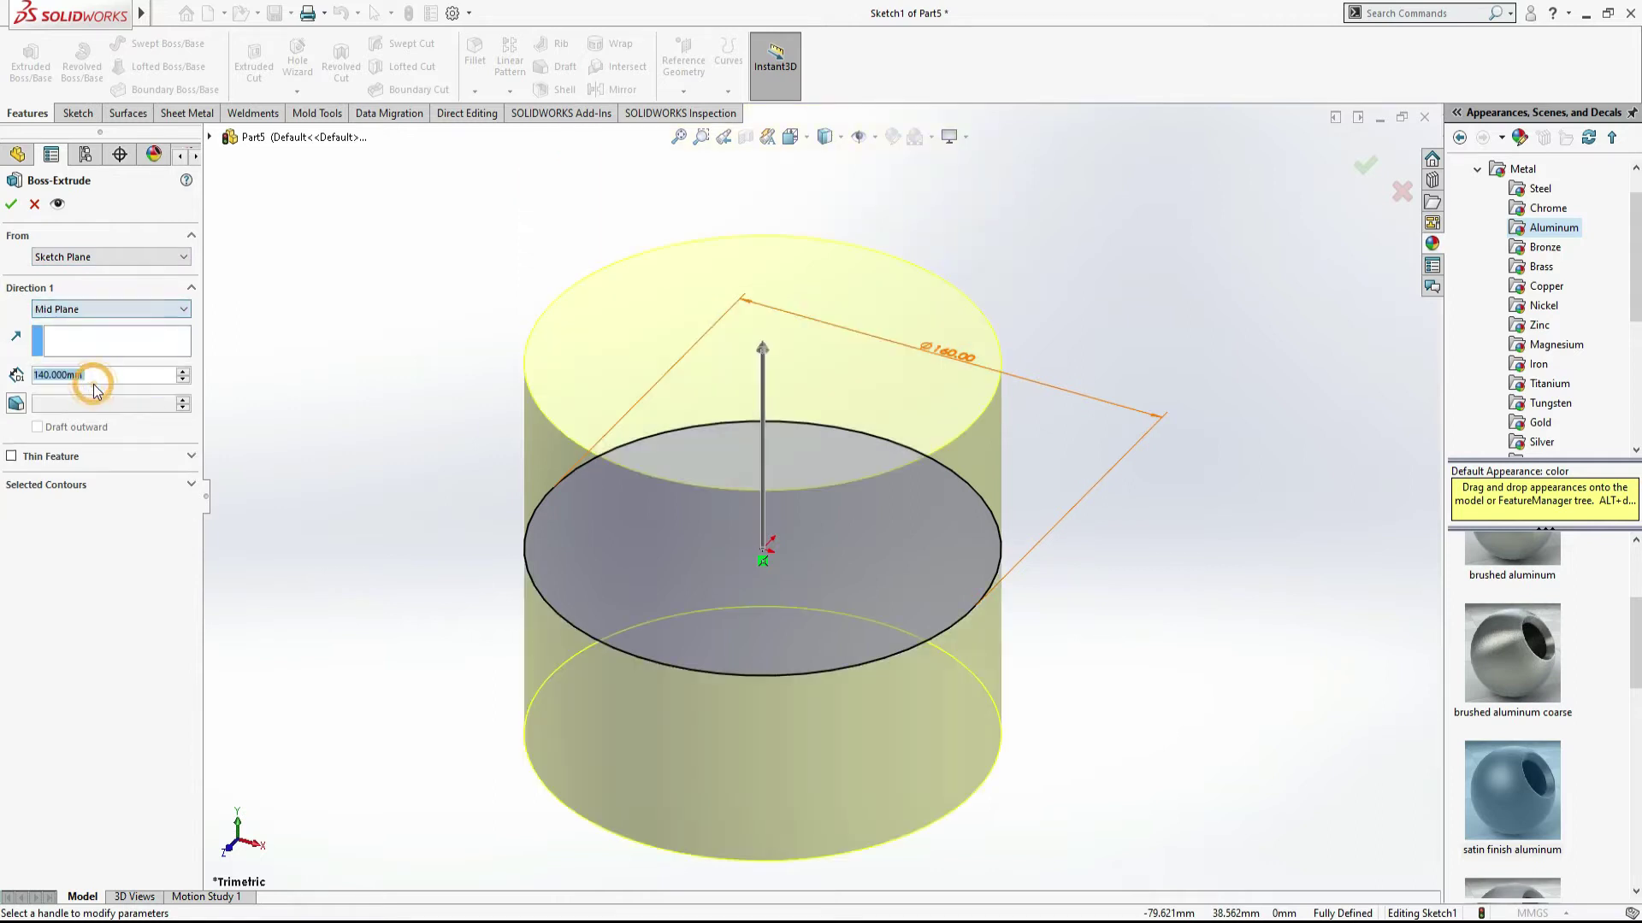
{"action": "left_click", "coordinate": [11, 205]}
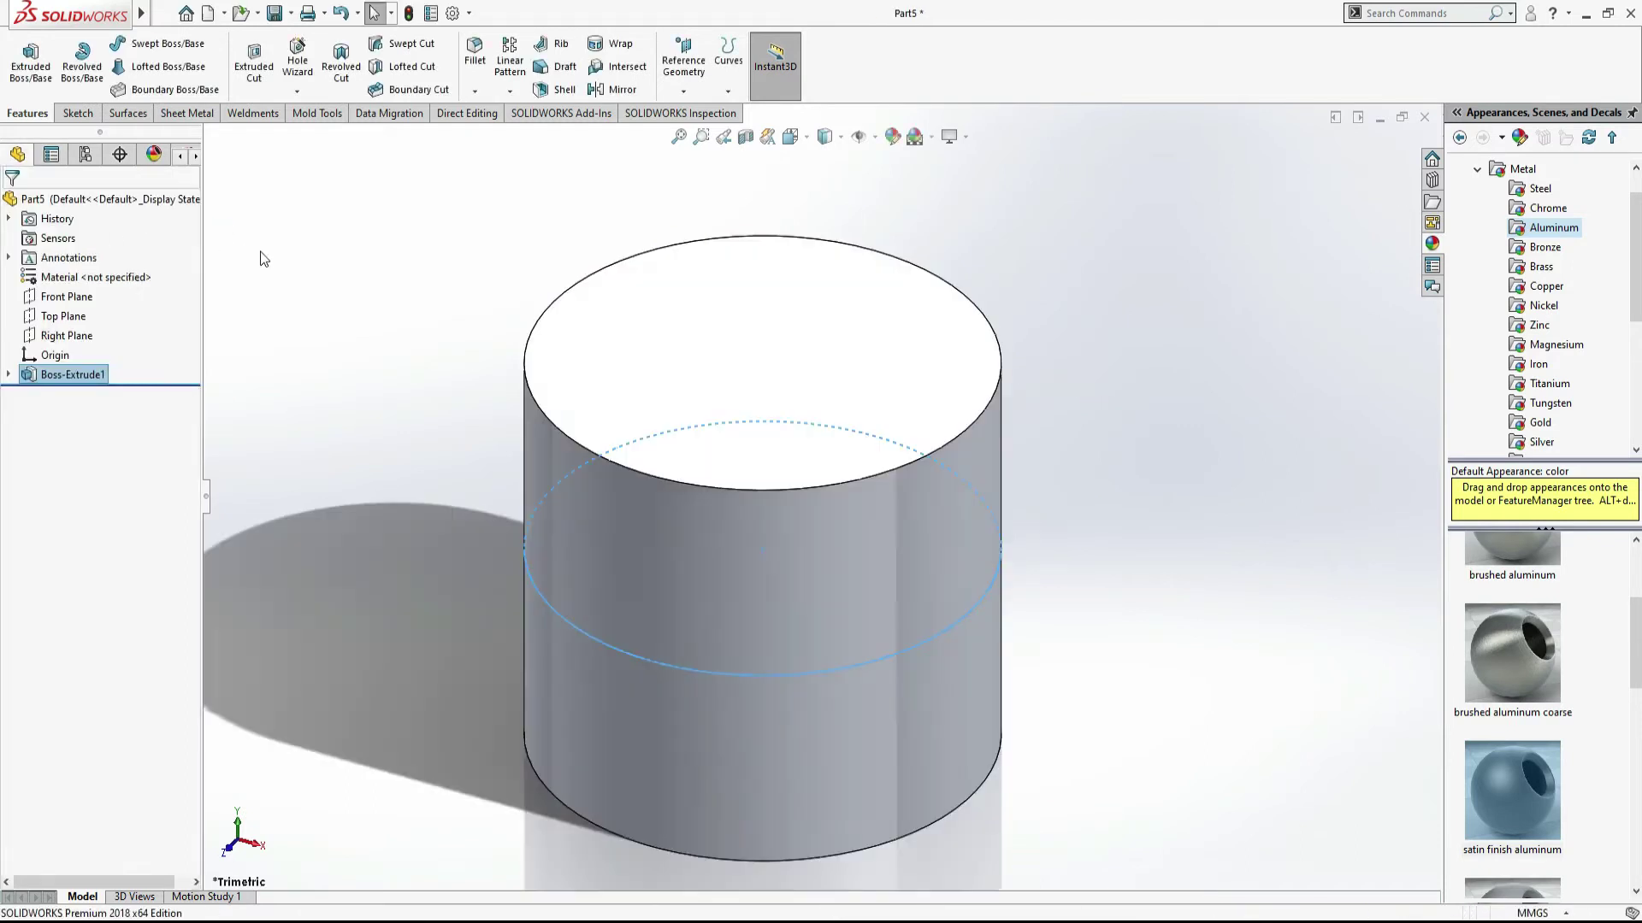
{"action": "left_click", "coordinate": [340, 253]}
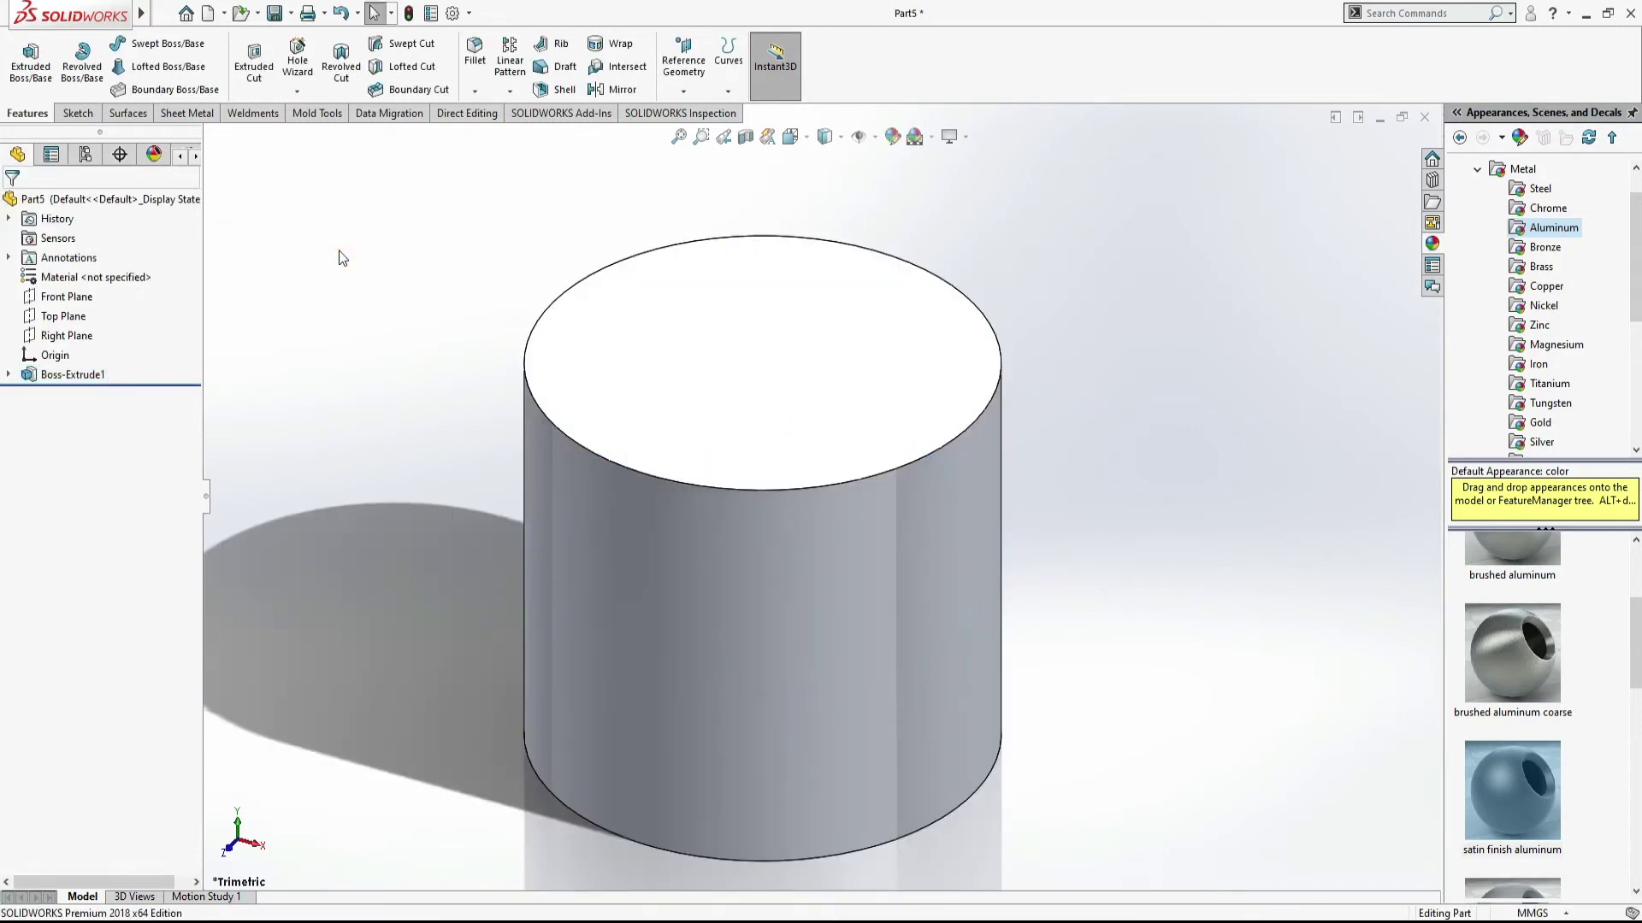
Step: Read the cross-hole instructions in the PDF workbook, highlight the 40mm diameter and the pictured hole, and return to SolidWorks
{"action": "key", "text": "alt+Tab"}
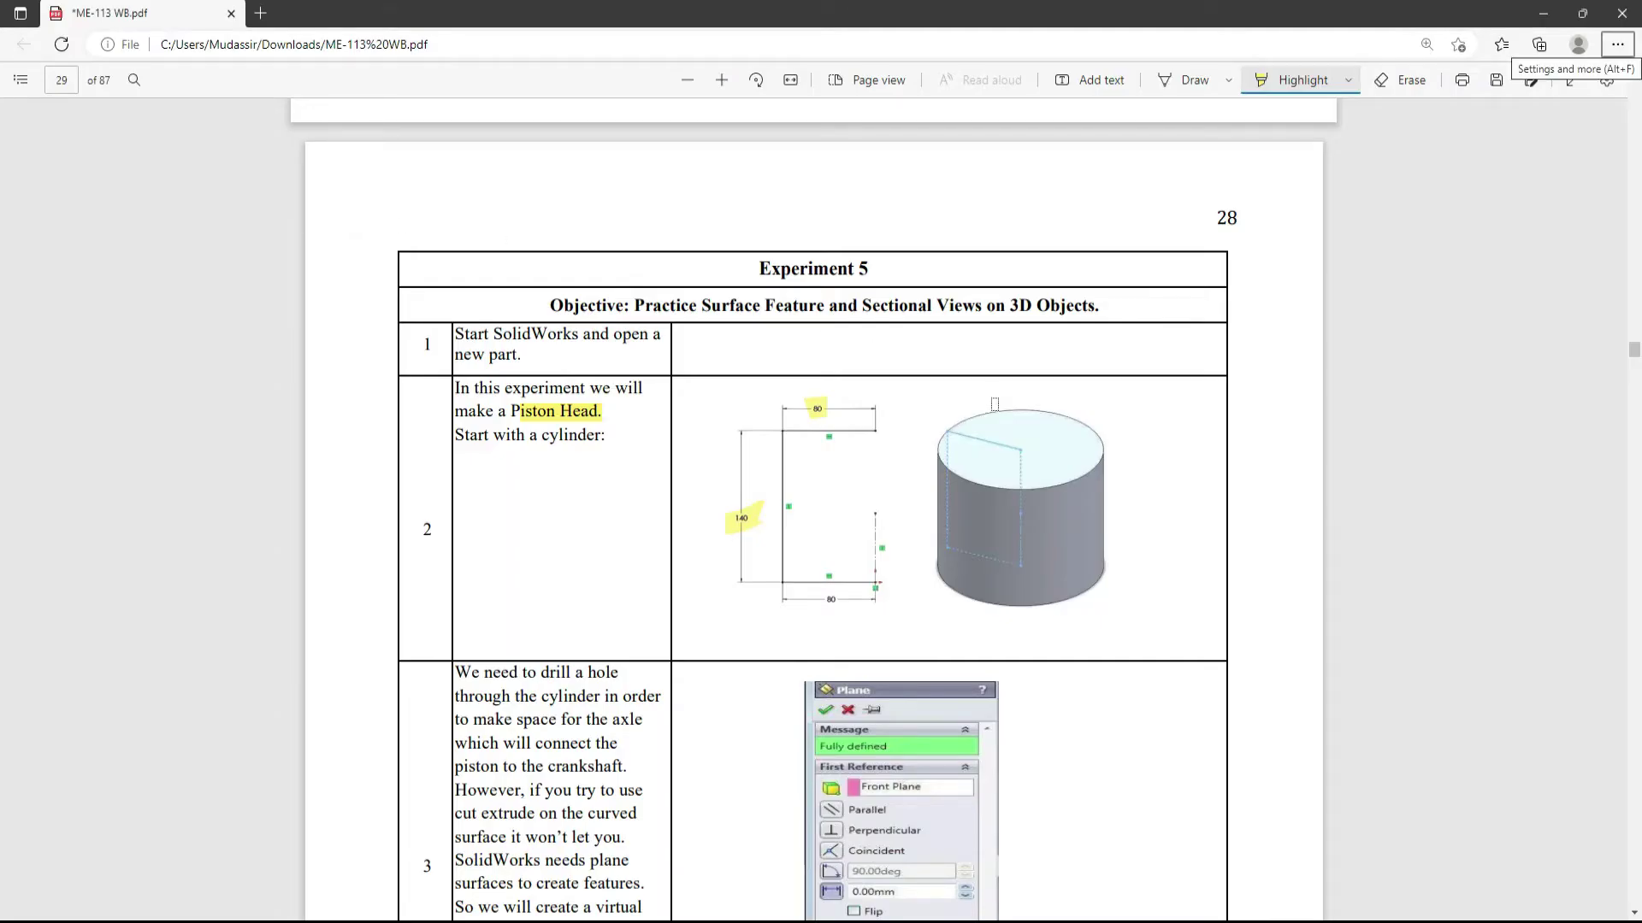
{"action": "scroll", "coordinate": [912, 368], "scroll_direction": "down", "scroll_amount": 10}
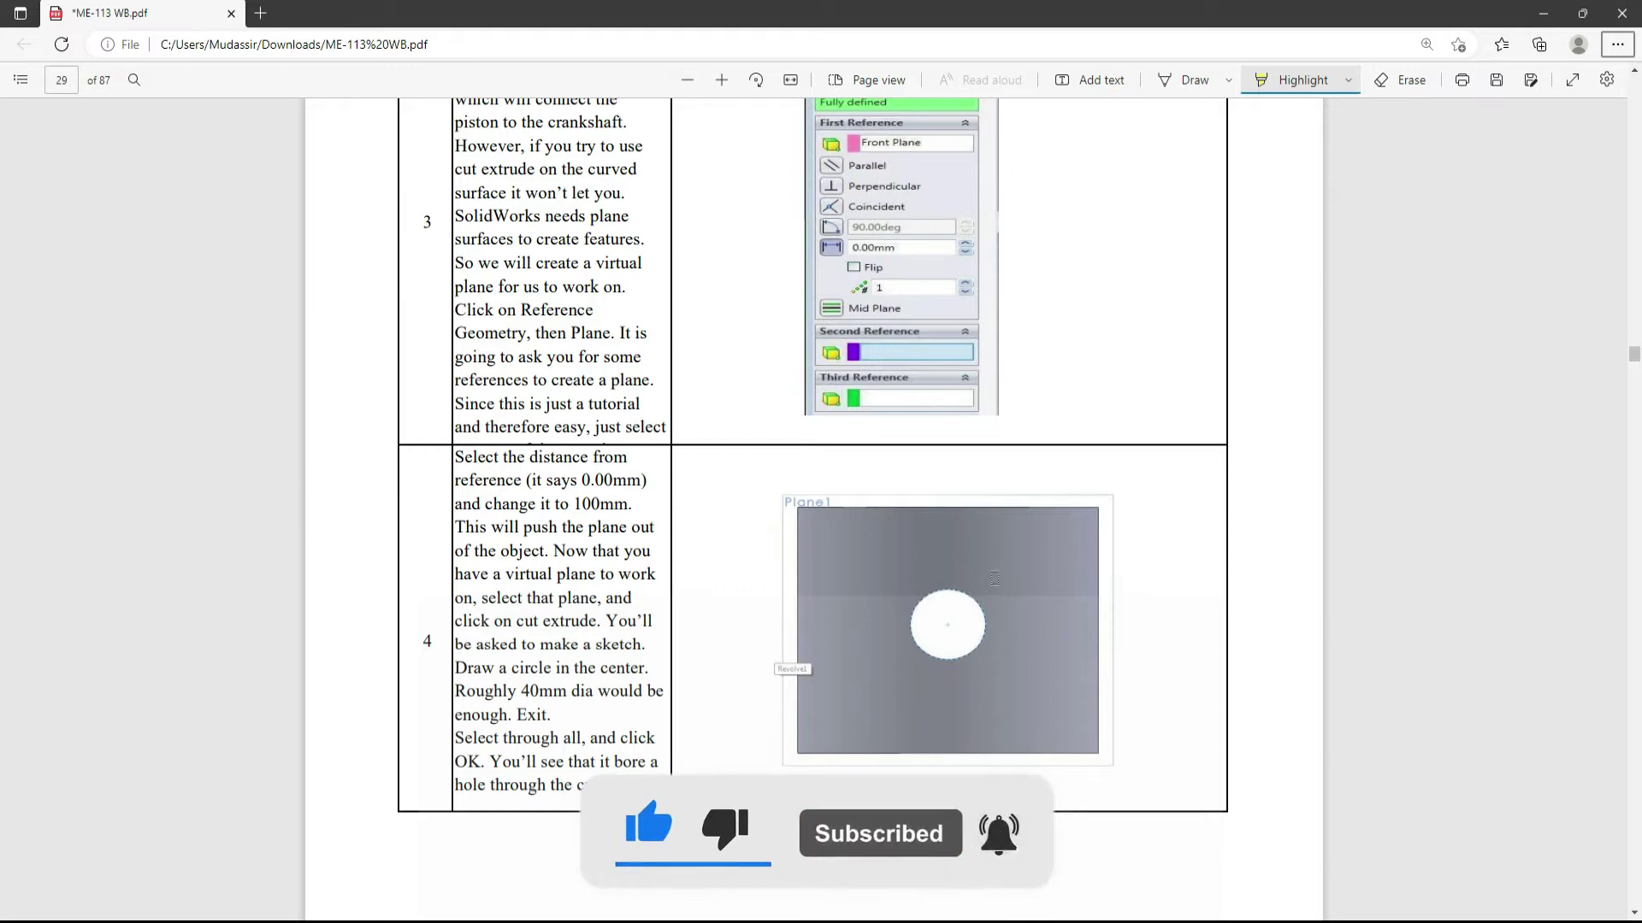
{"action": "scroll", "coordinate": [489, 442], "scroll_direction": "down", "scroll_amount": 2}
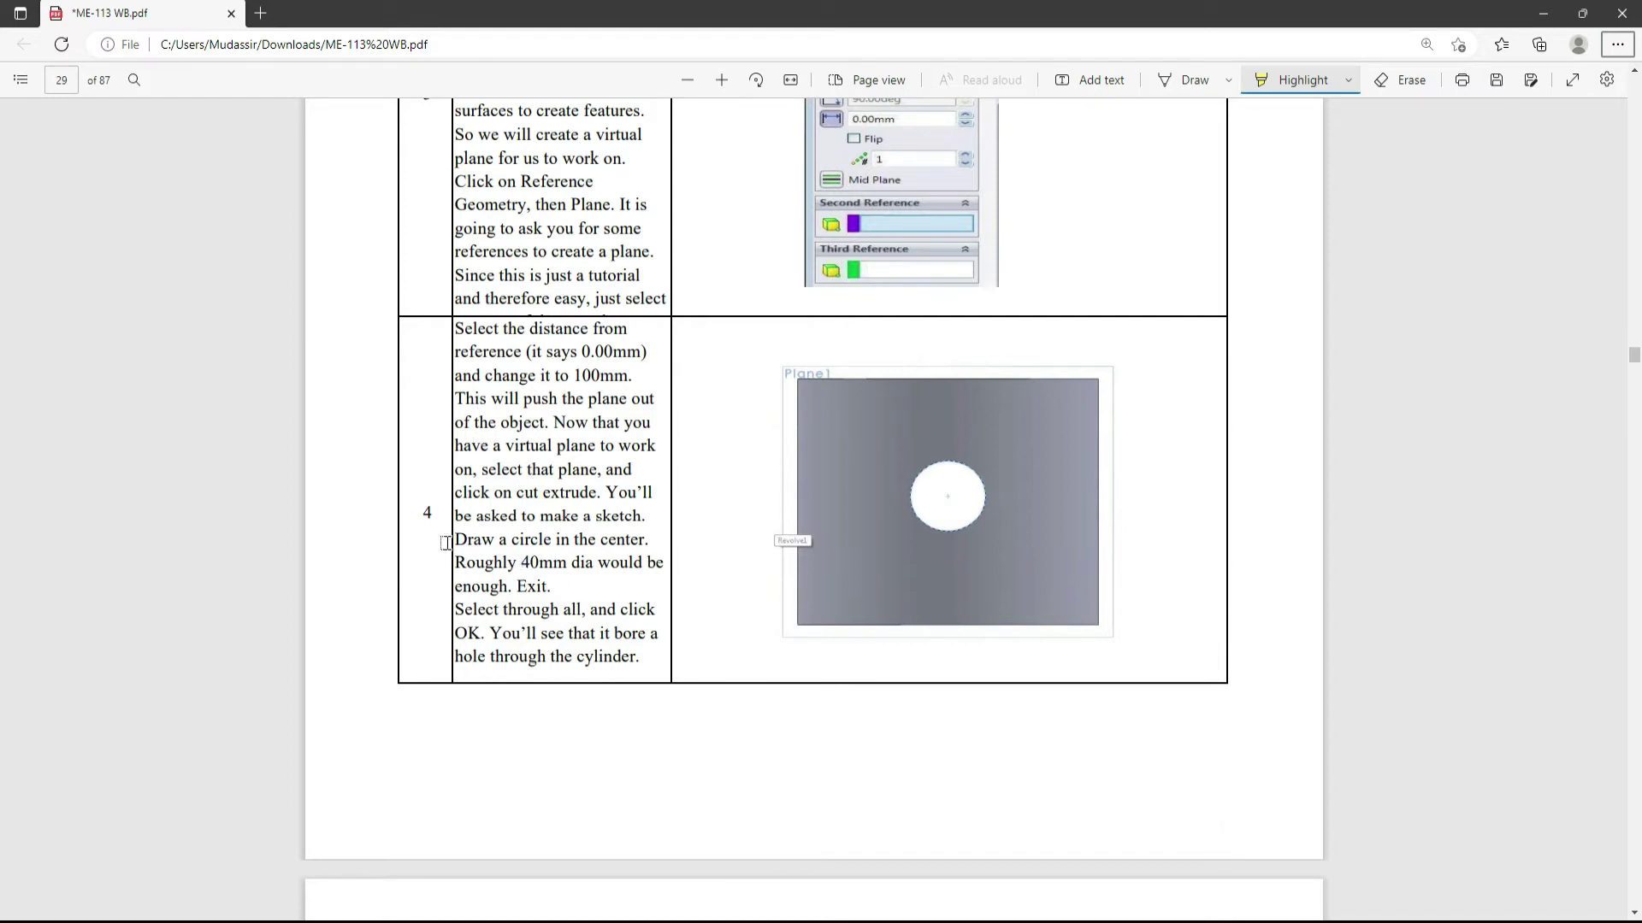
{"action": "left_click_drag", "start_coordinate": [520, 561], "coordinate": [567, 562]}
{"action": "mouse_move", "coordinate": [956, 467]}
{"action": "left_mouse_down"}
{"action": "mouse_move", "coordinate": [919, 508]}
{"action": "mouse_move", "coordinate": [971, 492]}
{"action": "mouse_move", "coordinate": [939, 477]}
{"action": "left_mouse_up"}
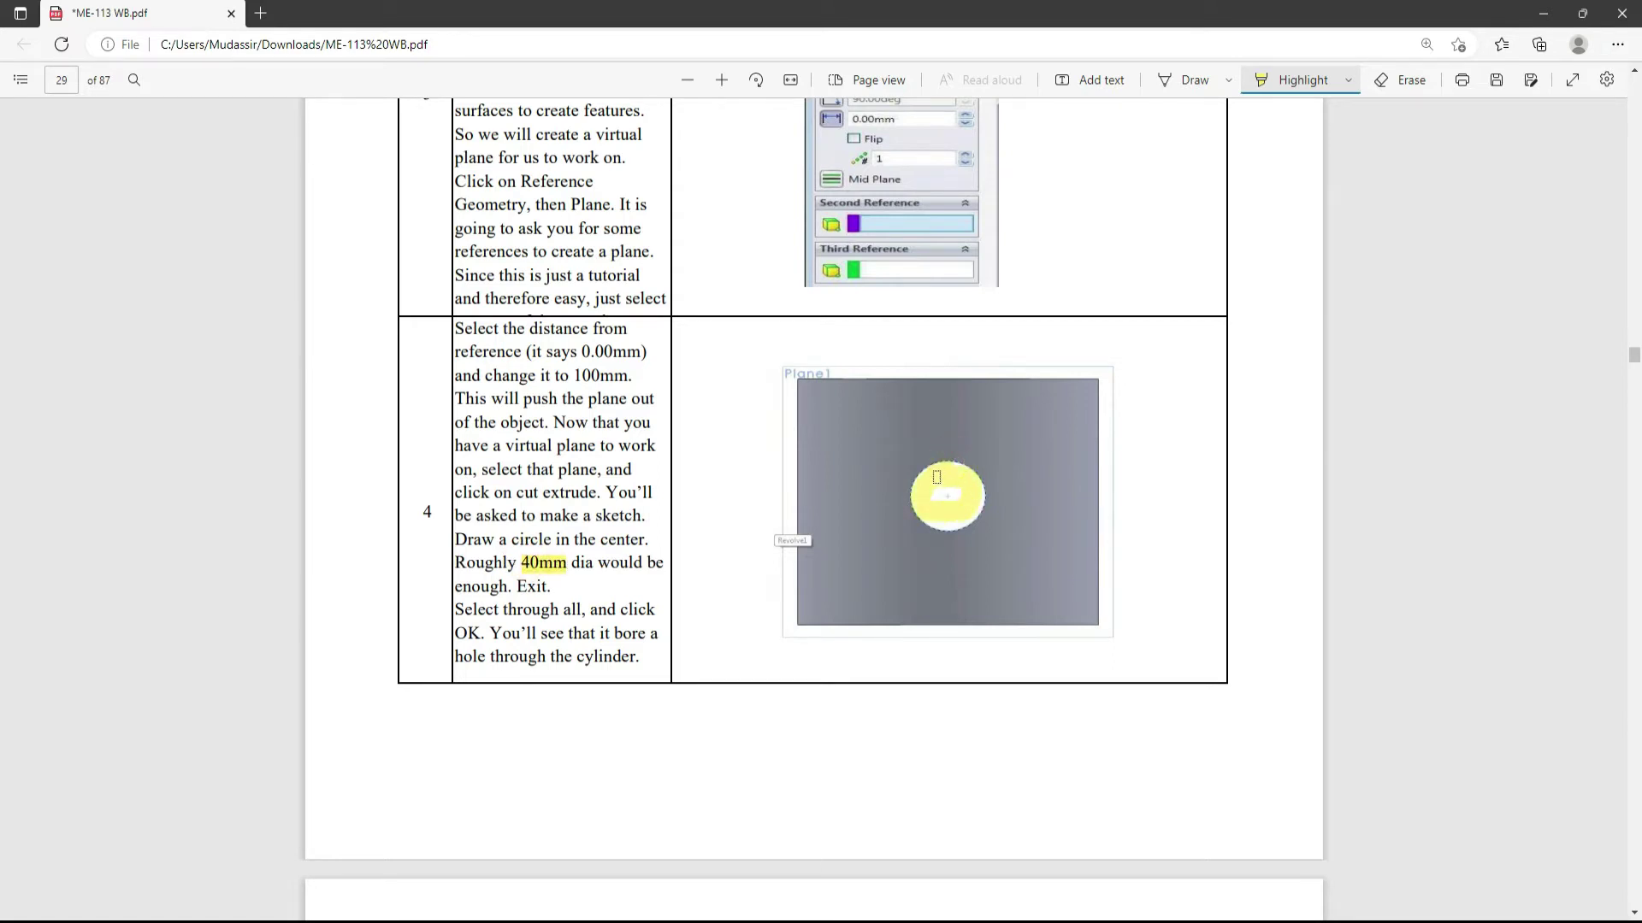
{"action": "key", "text": "alt+Tab"}
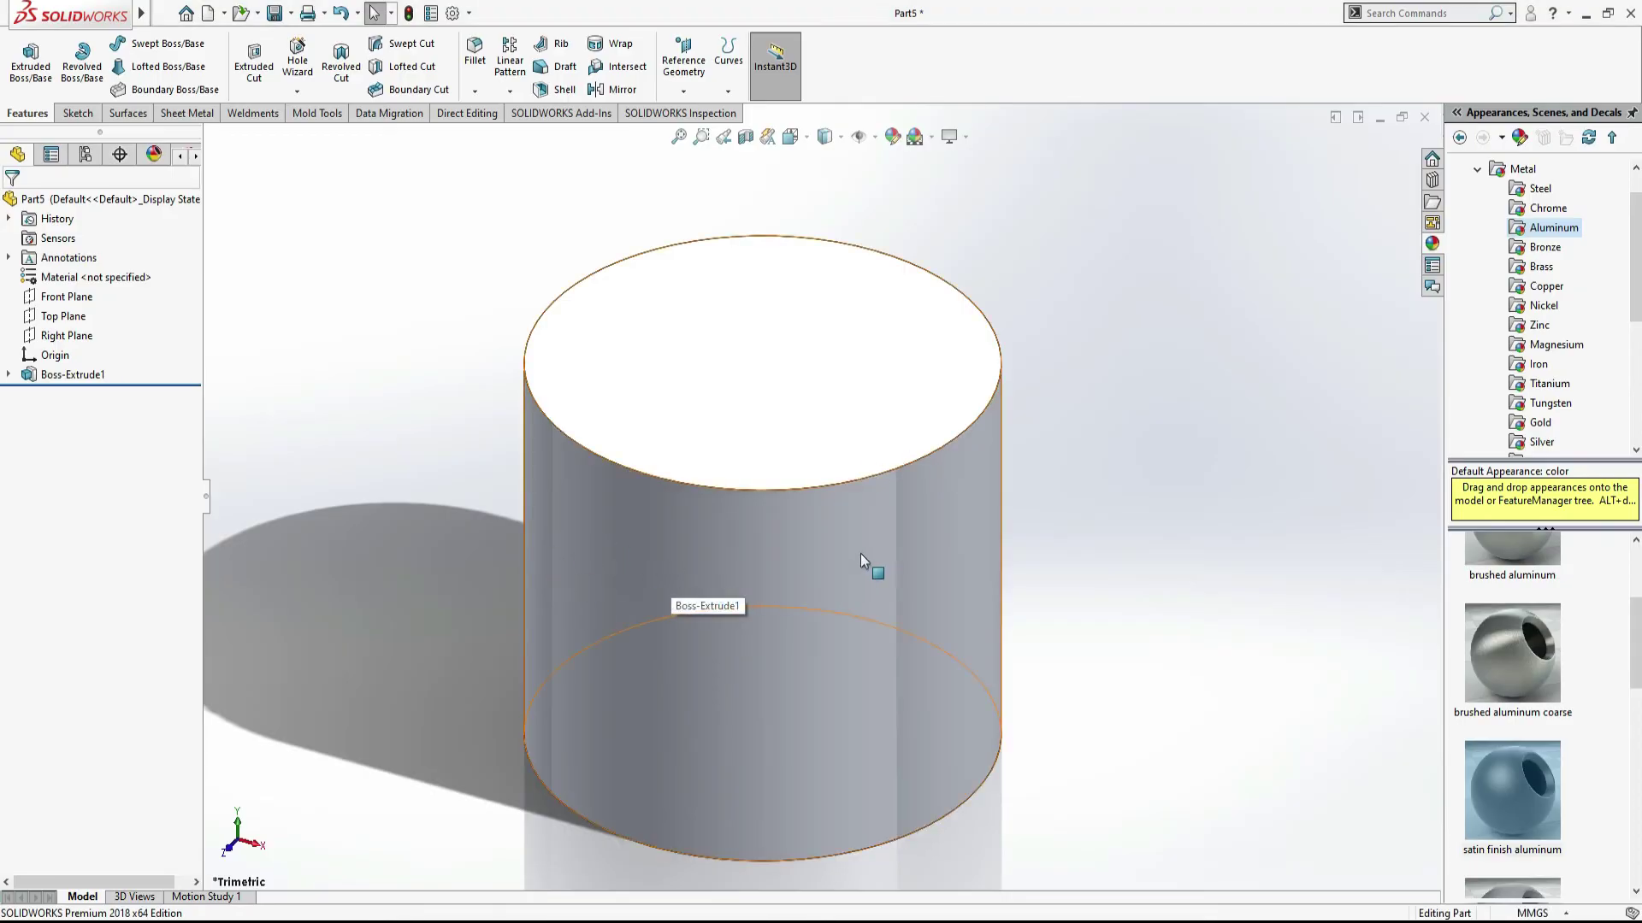
Step: Open the cylinder extrusion's base sketch to examine its circular profile, and exit the sketch
{"action": "scroll", "coordinate": [1171, 552], "scroll_direction": "up", "scroll_amount": 3}
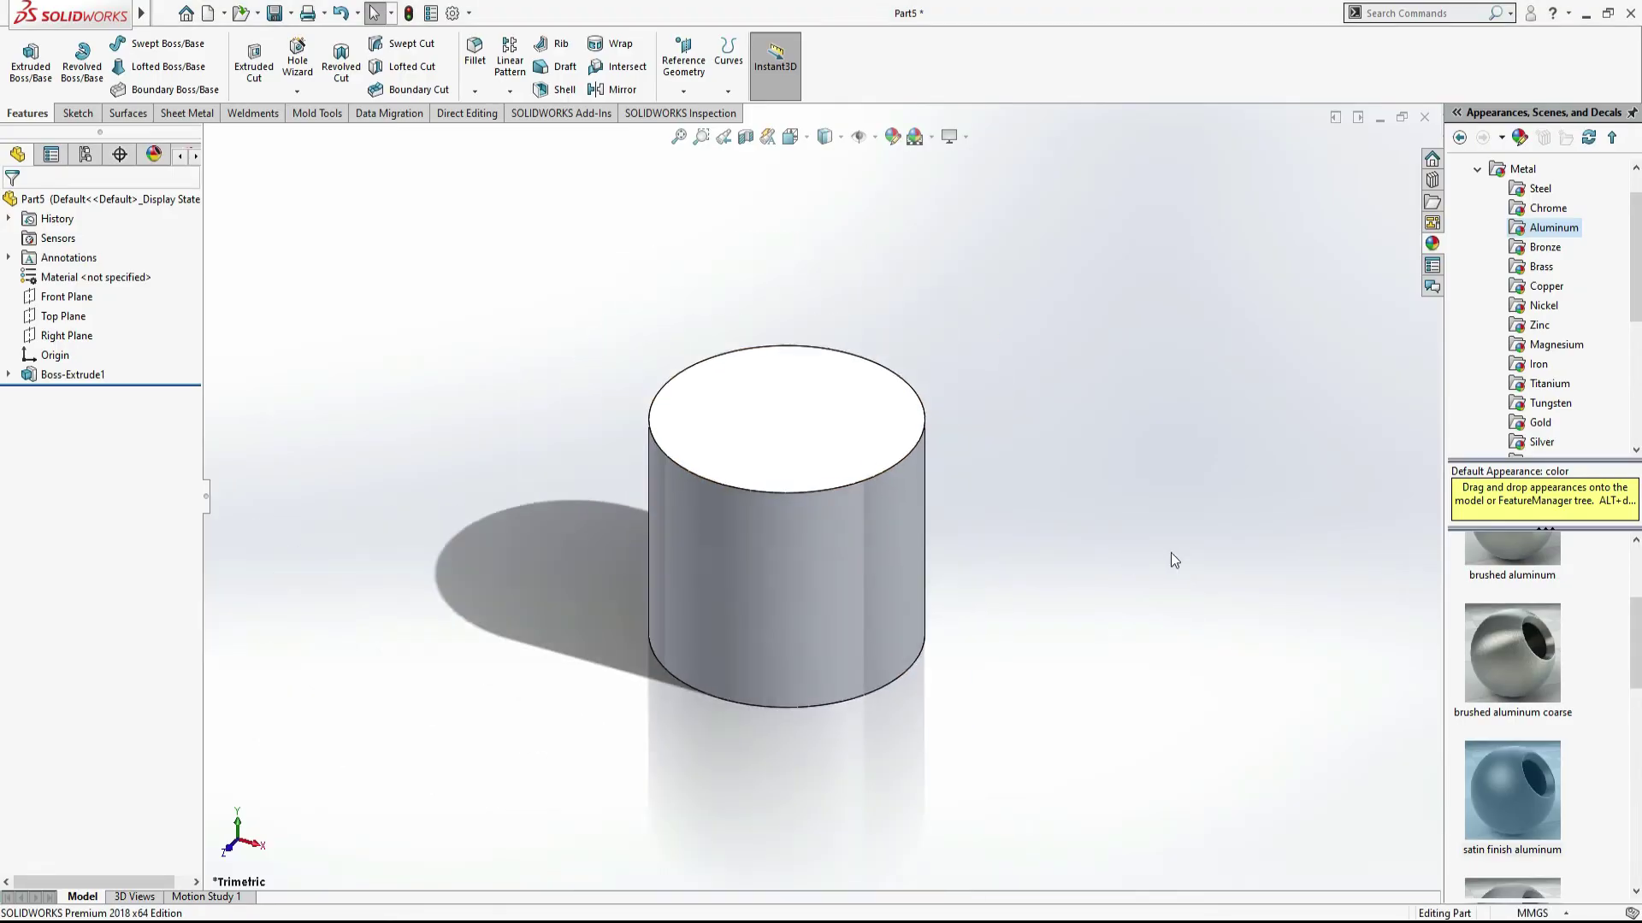
{"action": "left_click", "coordinate": [814, 525]}
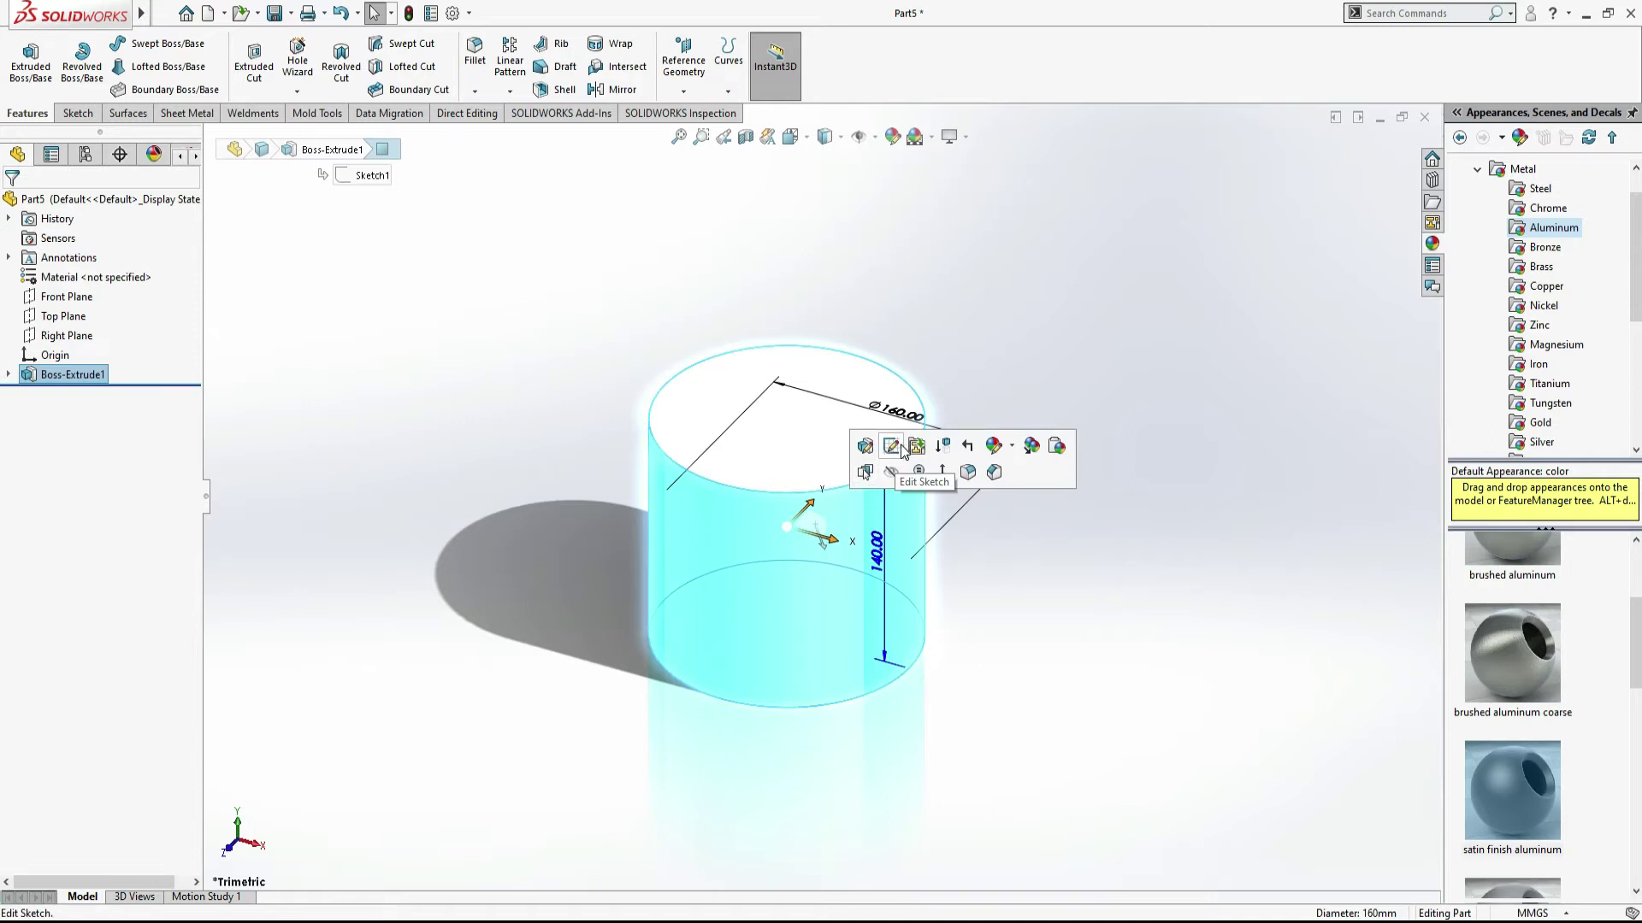
{"action": "left_click", "coordinate": [891, 447]}
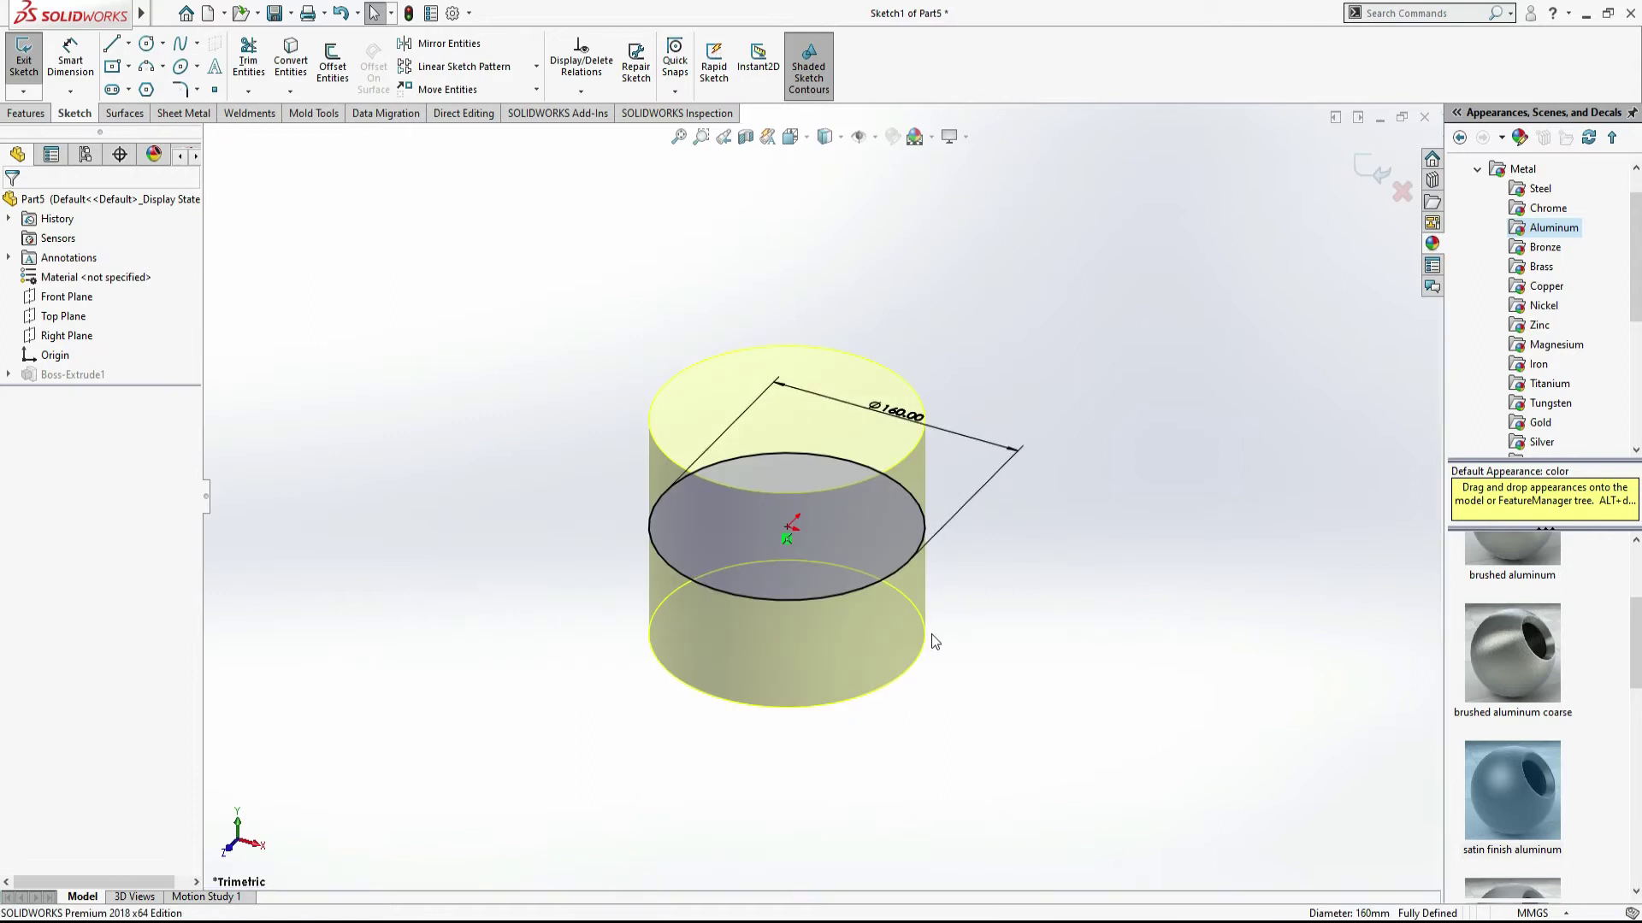
{"action": "double_click", "coordinate": [305, 359]}
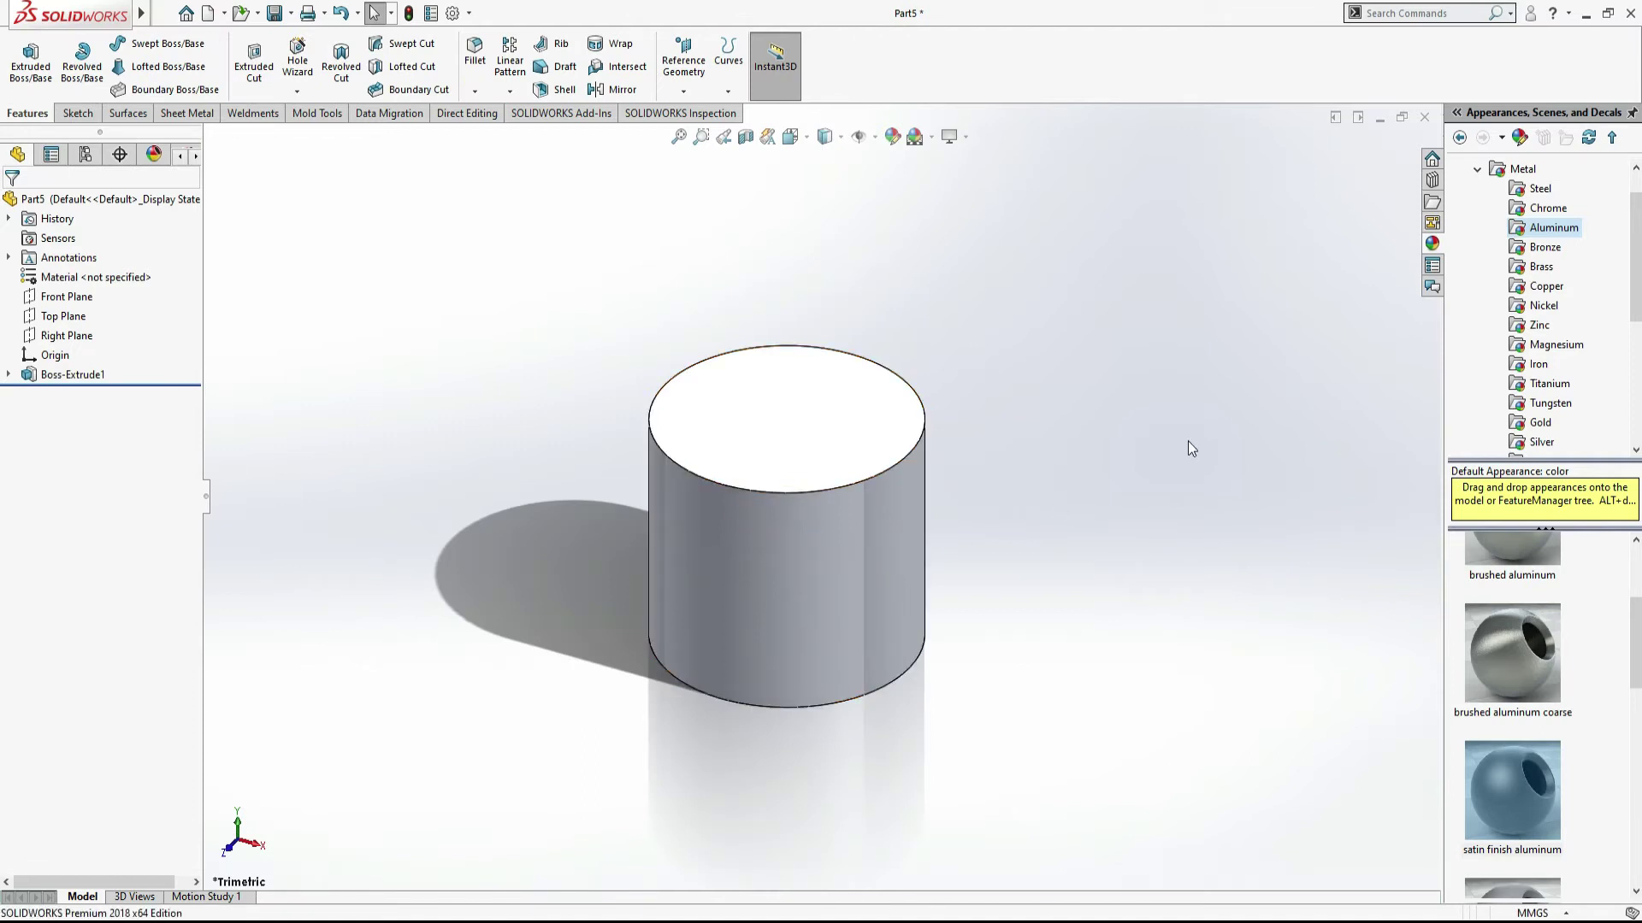
{"action": "left_click_drag", "start_coordinate": [697, 468], "coordinate": [823, 557]}
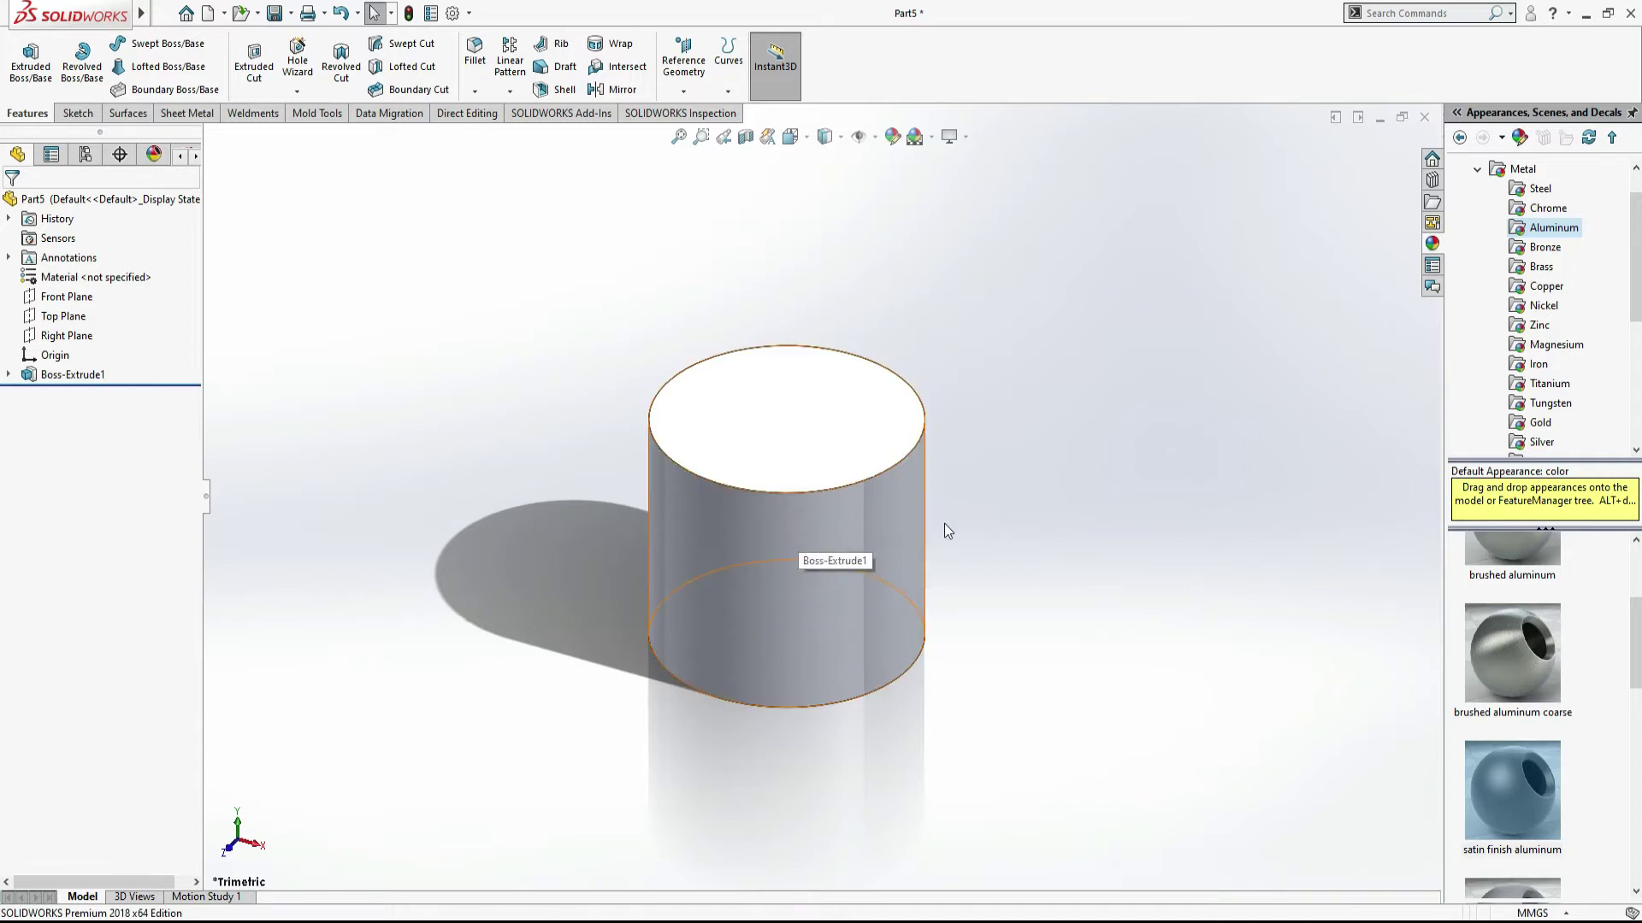
{"action": "middle_click_drag", "start_coordinate": [995, 511], "coordinate": [1033, 427]}
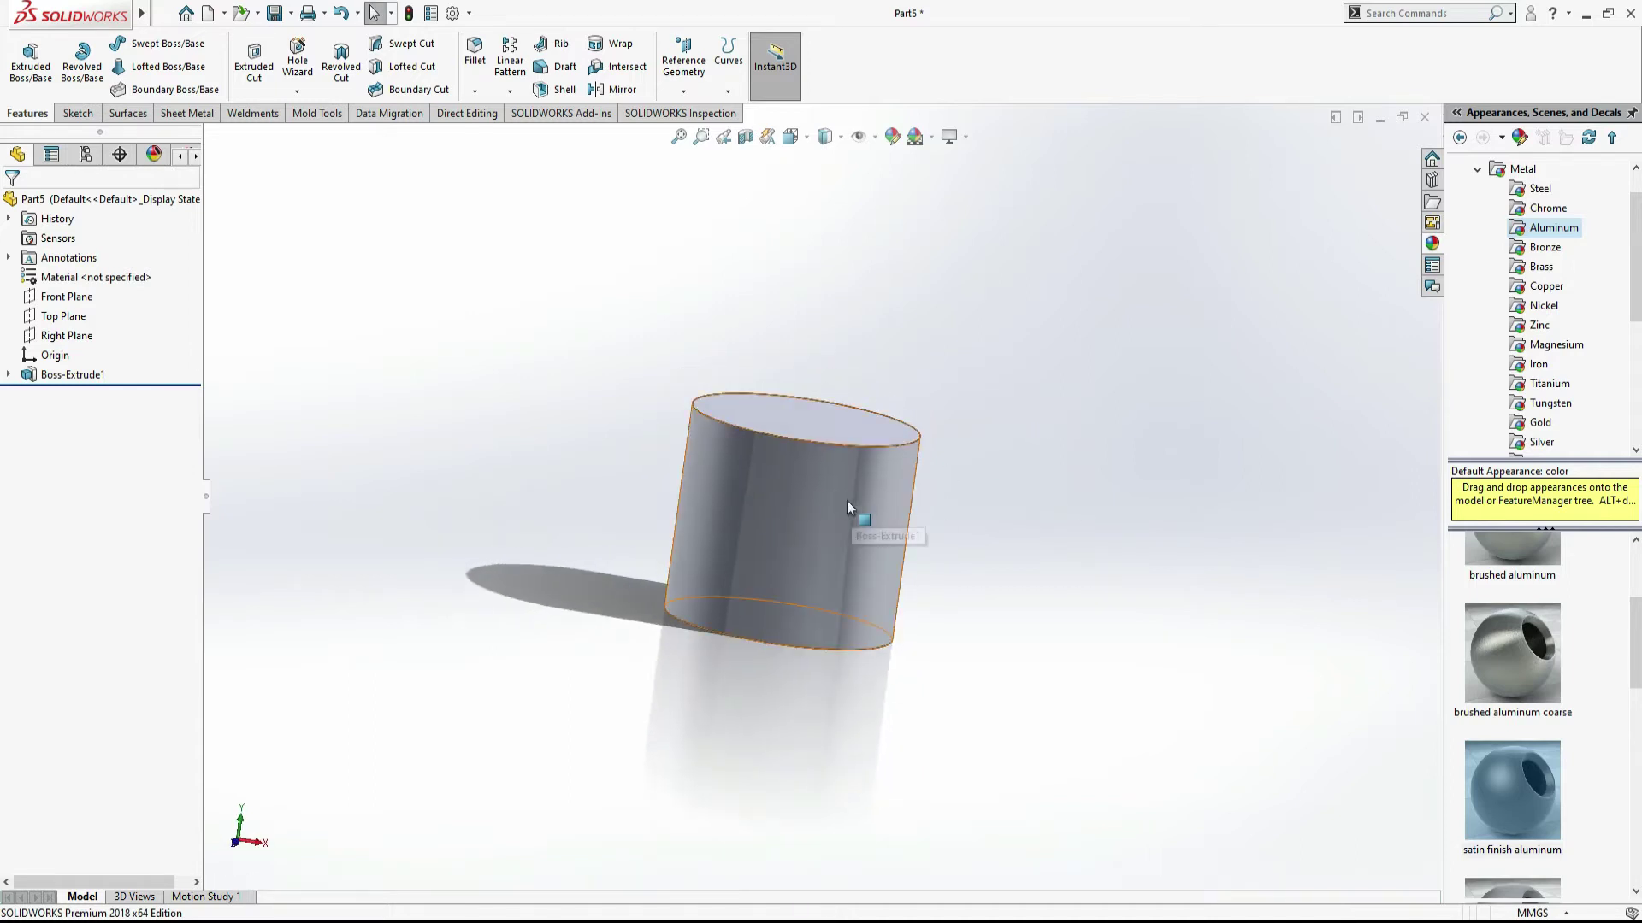
{"action": "mouse_move", "coordinate": [848, 500]}
{"action": "left_mouse_down"}
{"action": "mouse_move", "coordinate": [843, 474]}
{"action": "mouse_move", "coordinate": [869, 490]}
{"action": "mouse_move", "coordinate": [860, 528]}
{"action": "left_mouse_up"}
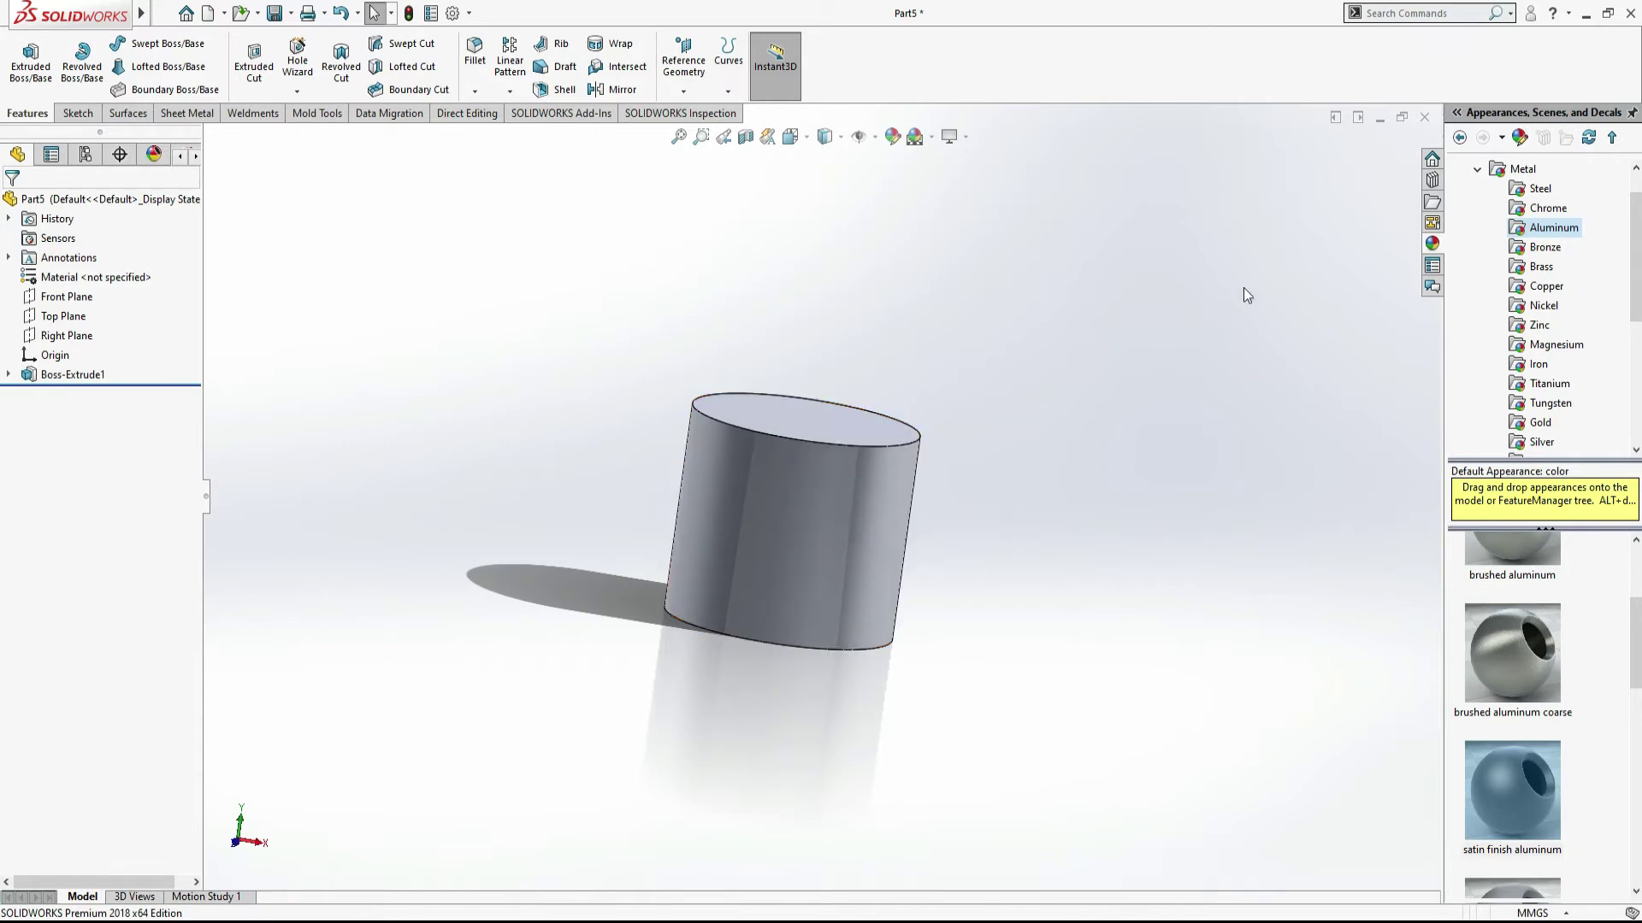
{"action": "key", "text": "ctrl+7"}
{"action": "left_click_drag", "start_coordinate": [921, 453], "coordinate": [732, 408]}
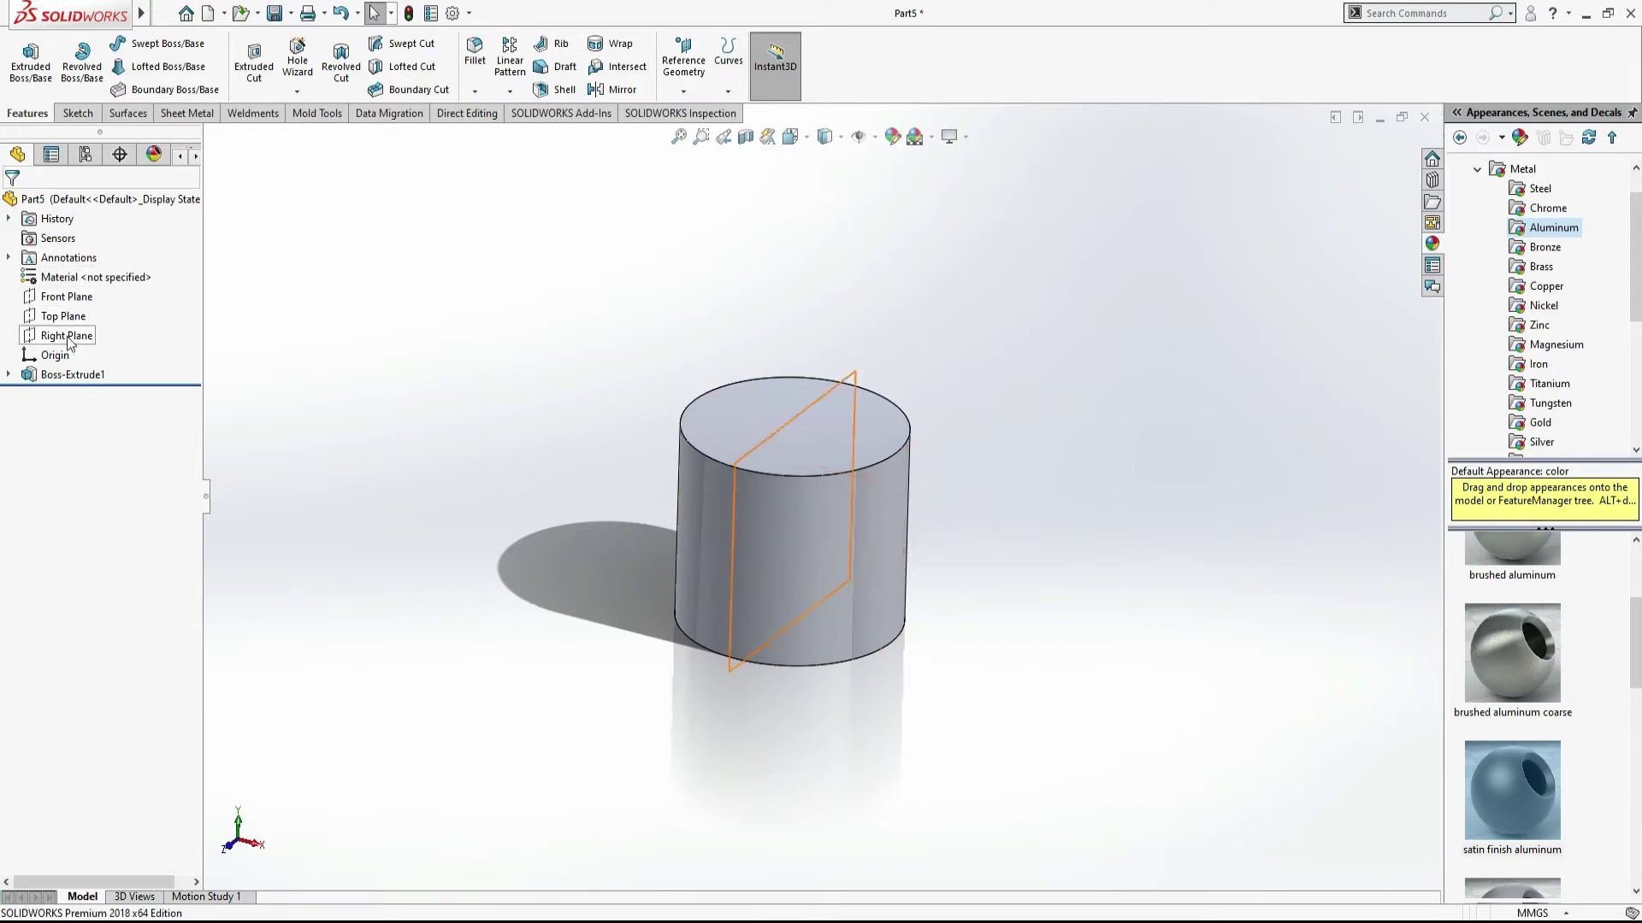
Step: Sketch a circle about 50 mm in diameter on the Front Plane, centred on the origin
{"action": "left_click", "coordinate": [79, 299]}
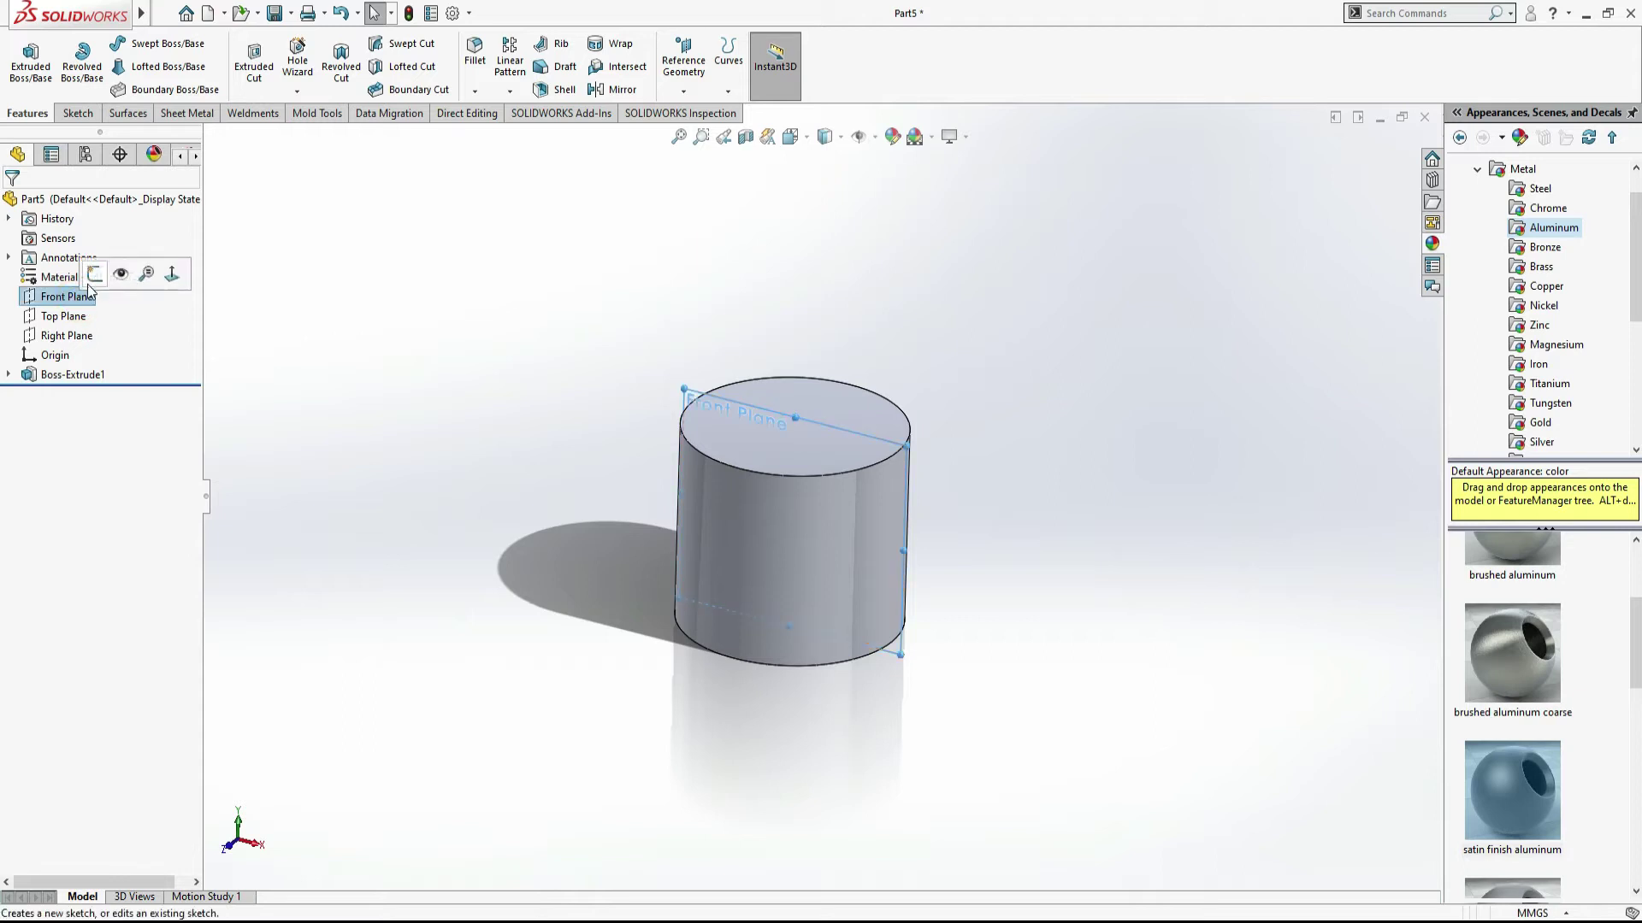
{"action": "left_click", "coordinate": [93, 281]}
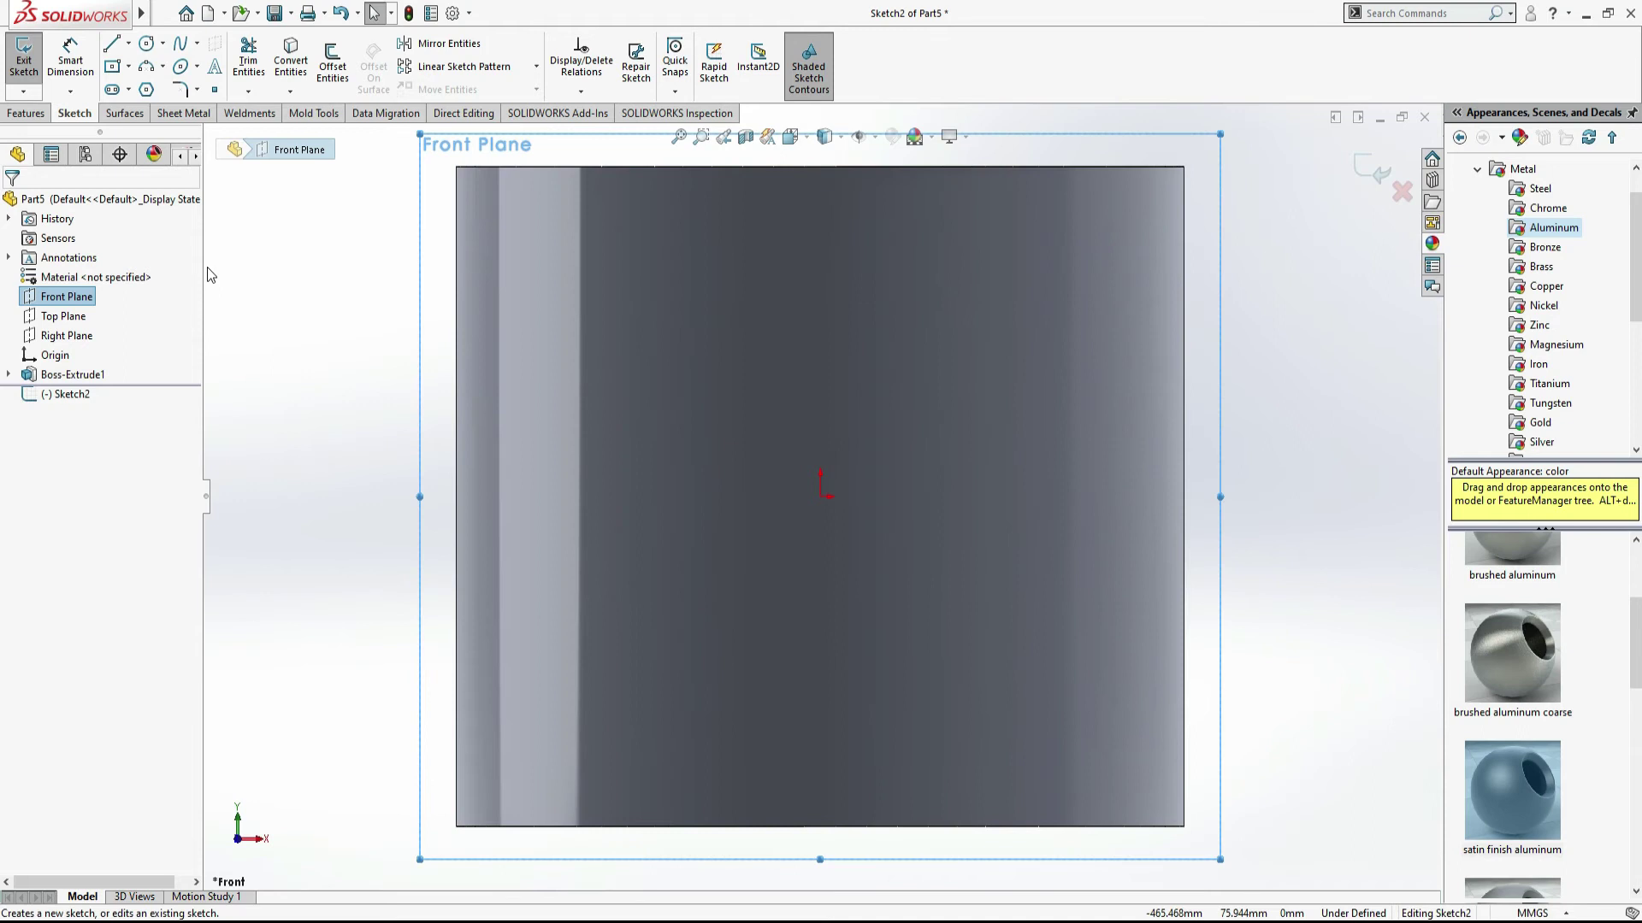
{"action": "left_click", "coordinate": [146, 42]}
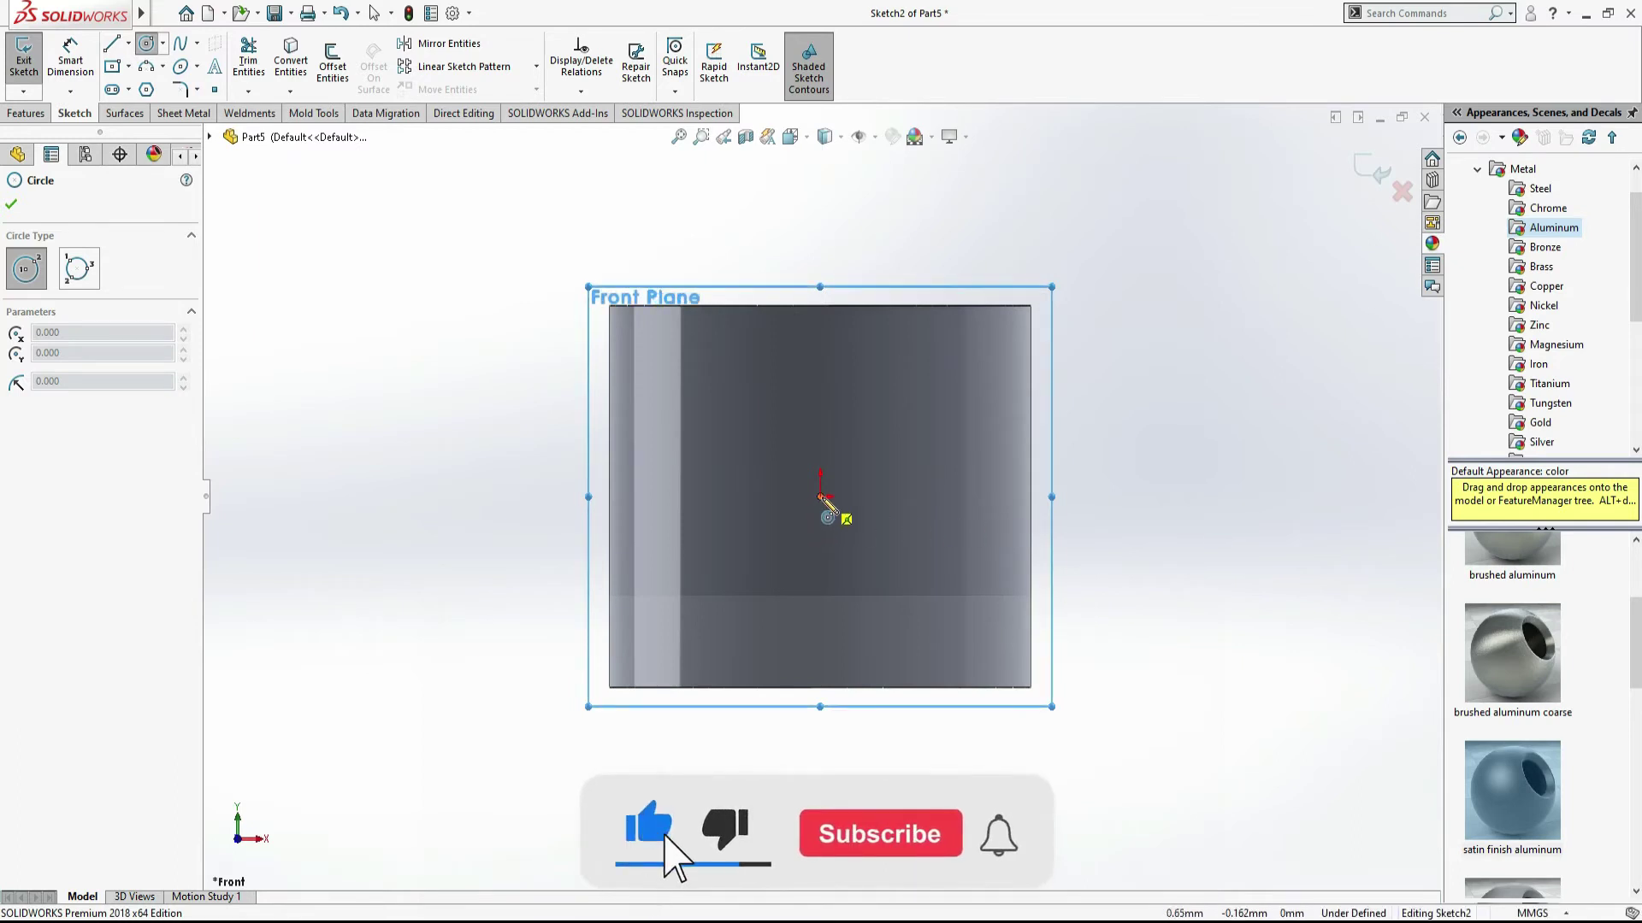
{"action": "left_click", "coordinate": [821, 497]}
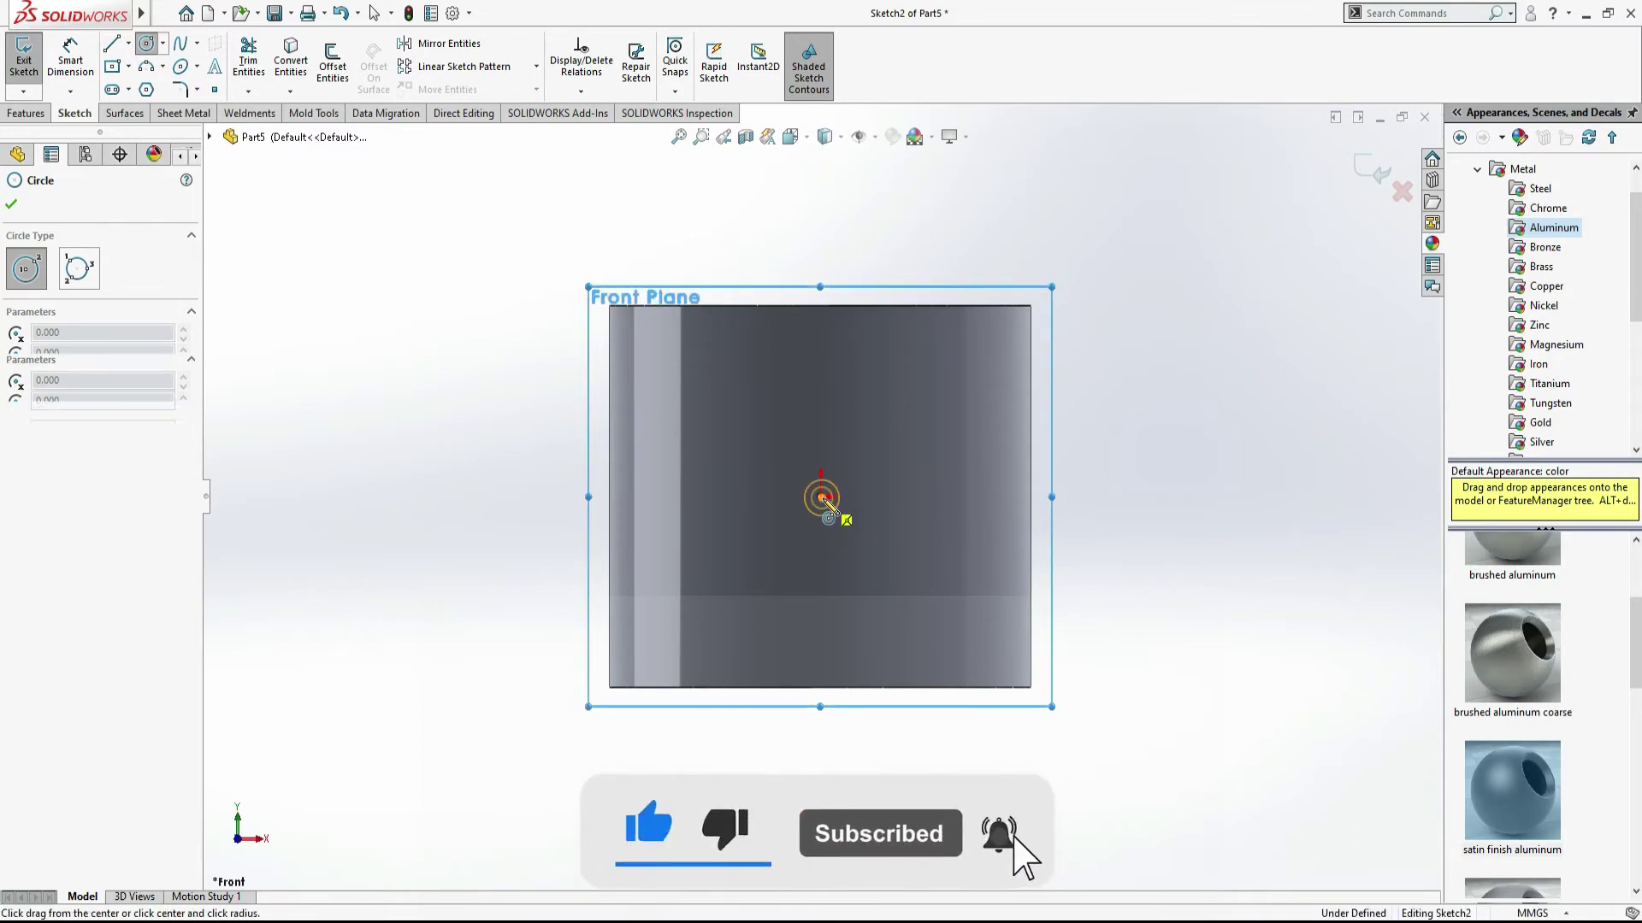
{"action": "left_click", "coordinate": [881, 472]}
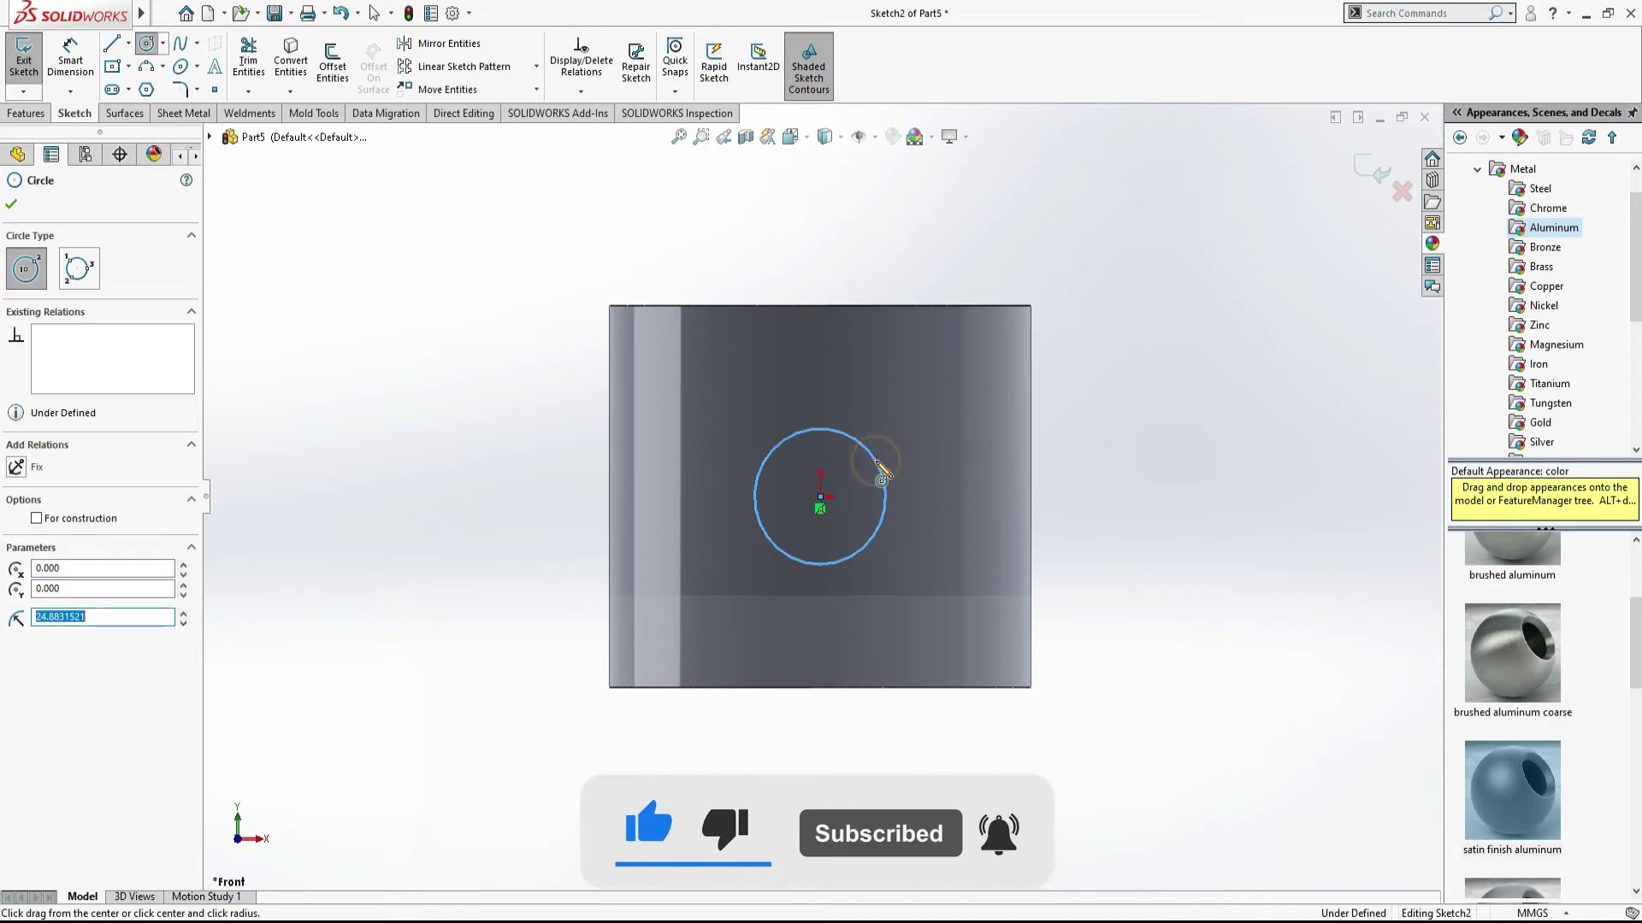
Step: Dimension the circle's diameter as 40 mm, checking the value in the PDF workbook, and exit the sketch
{"action": "left_click", "coordinate": [70, 60]}
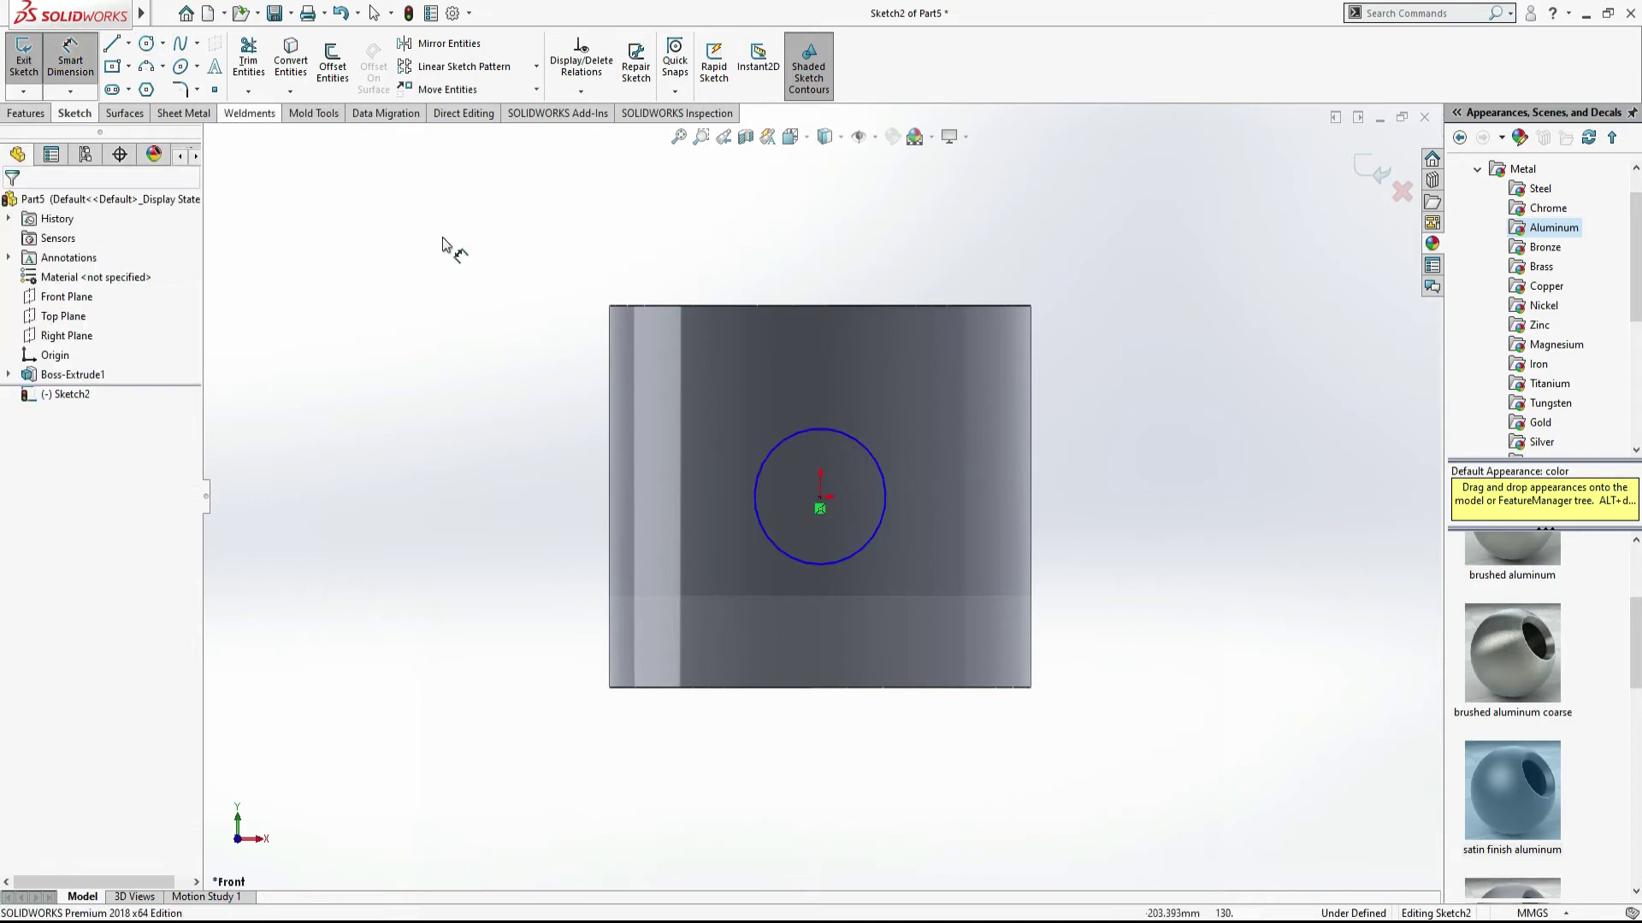
{"action": "left_click", "coordinate": [818, 432]}
{"action": "left_click", "coordinate": [821, 253]}
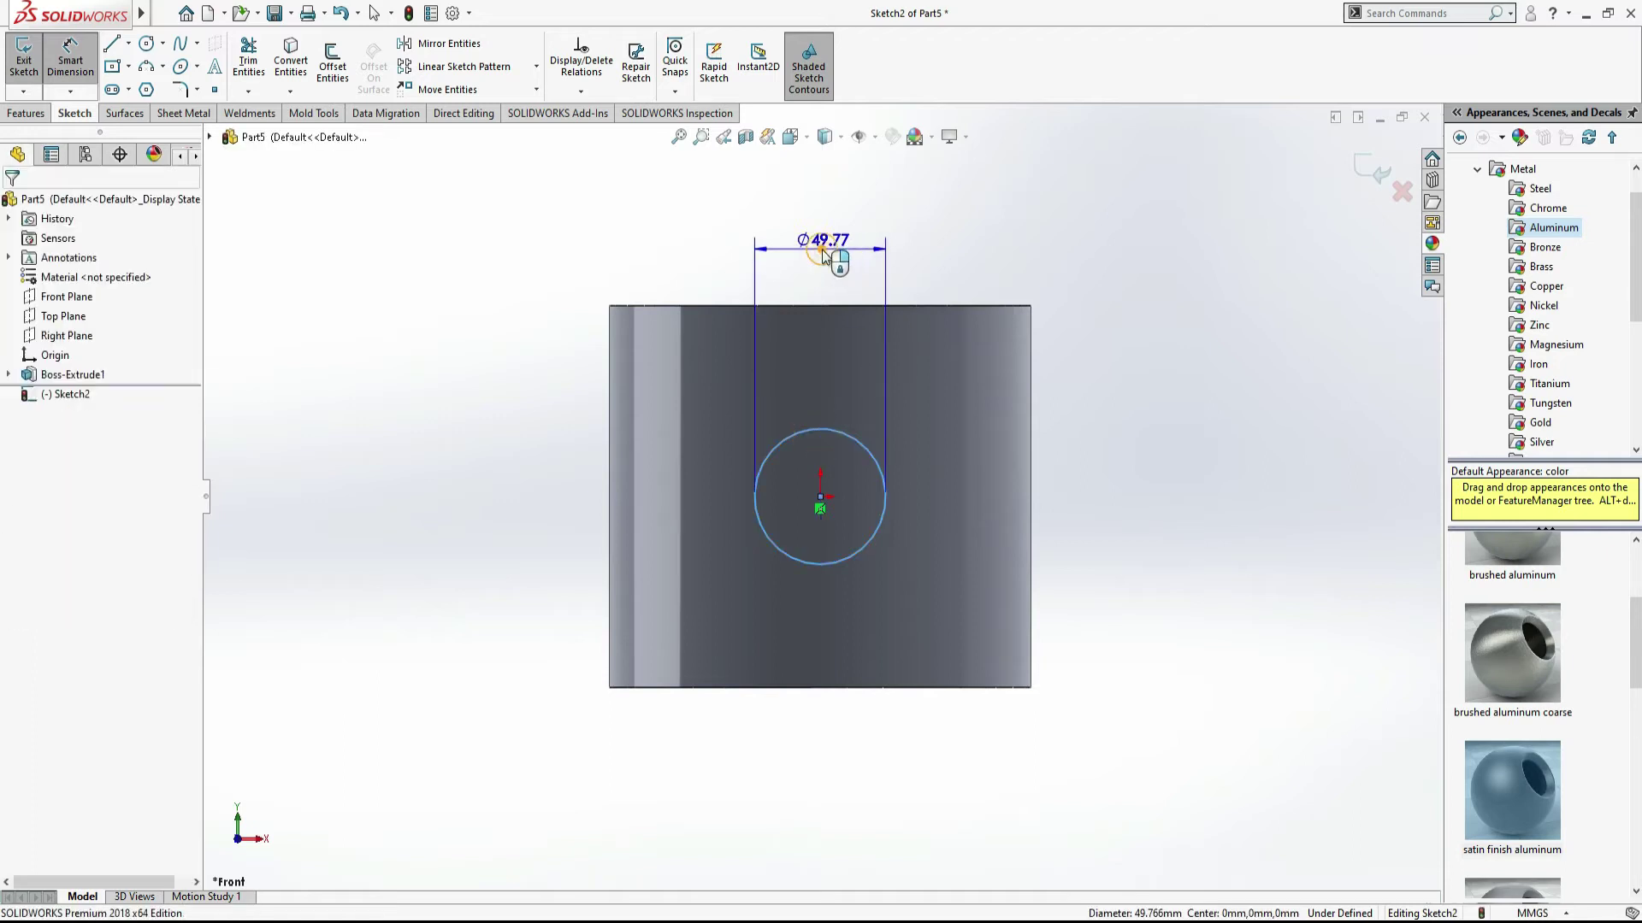
{"action": "key", "text": "Return"}
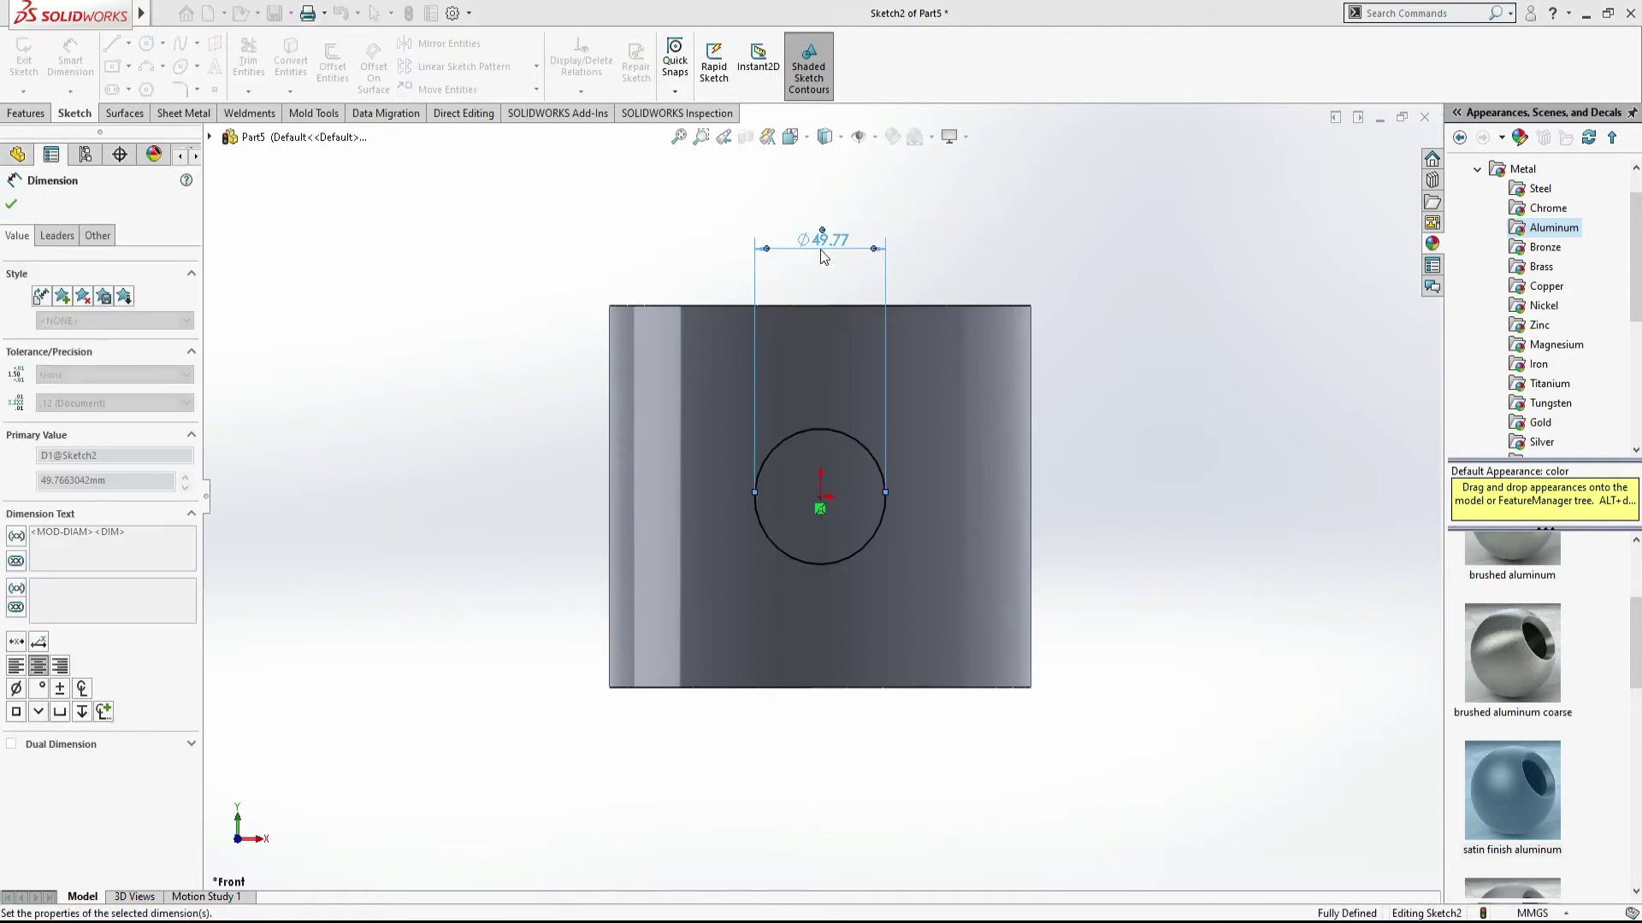
{"action": "key", "text": "alt+Tab"}
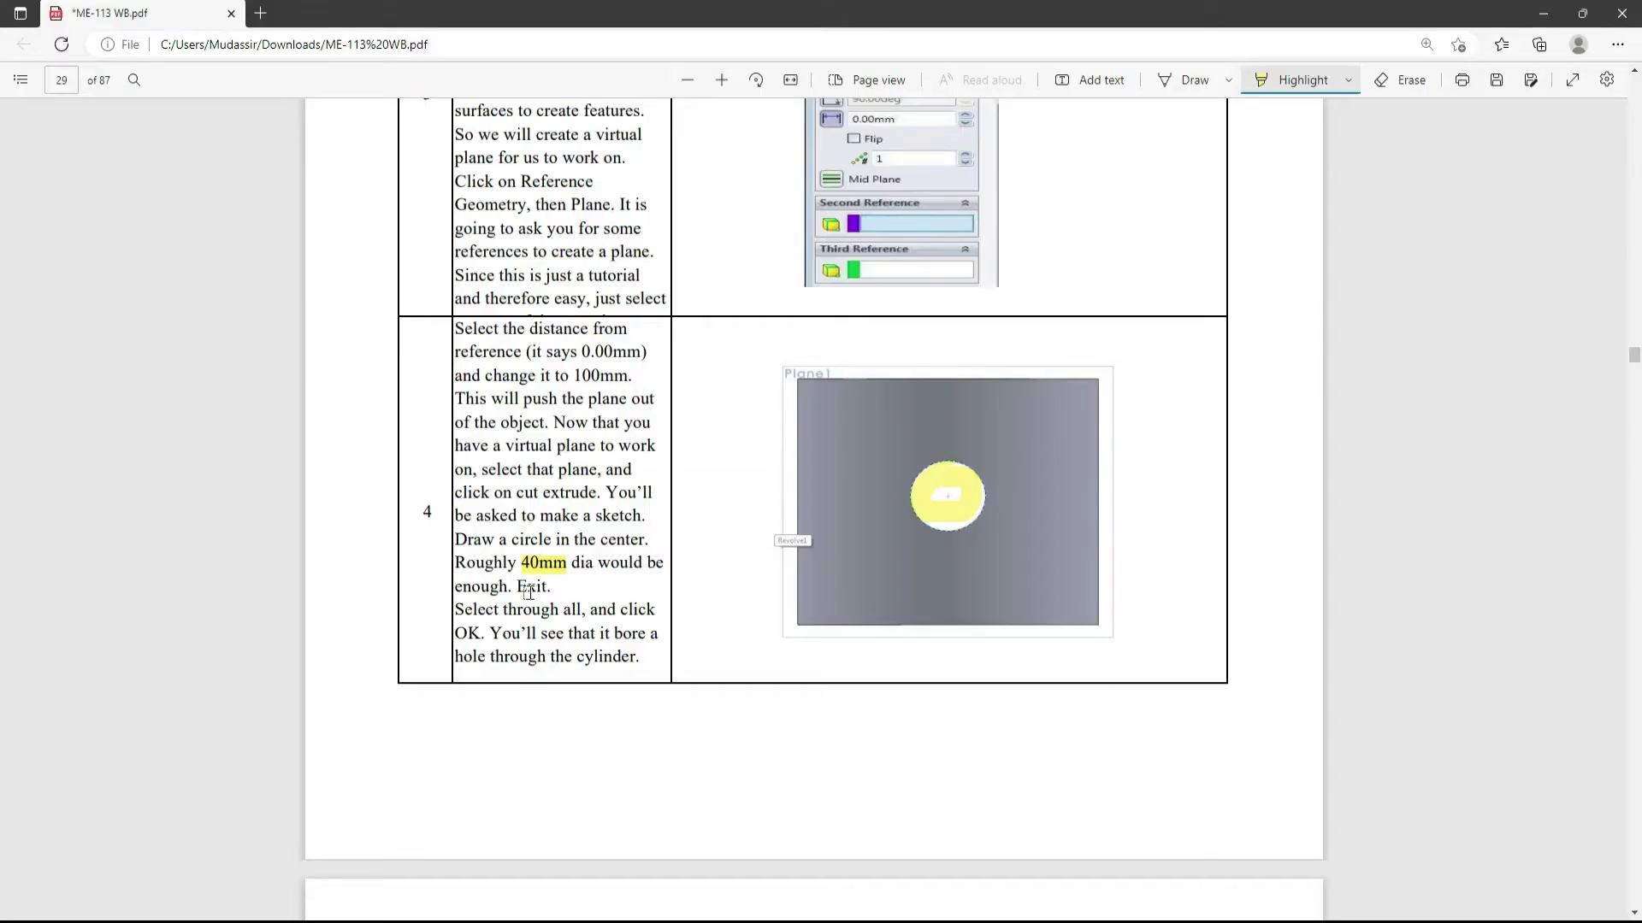
{"action": "key", "text": "alt+Tab"}
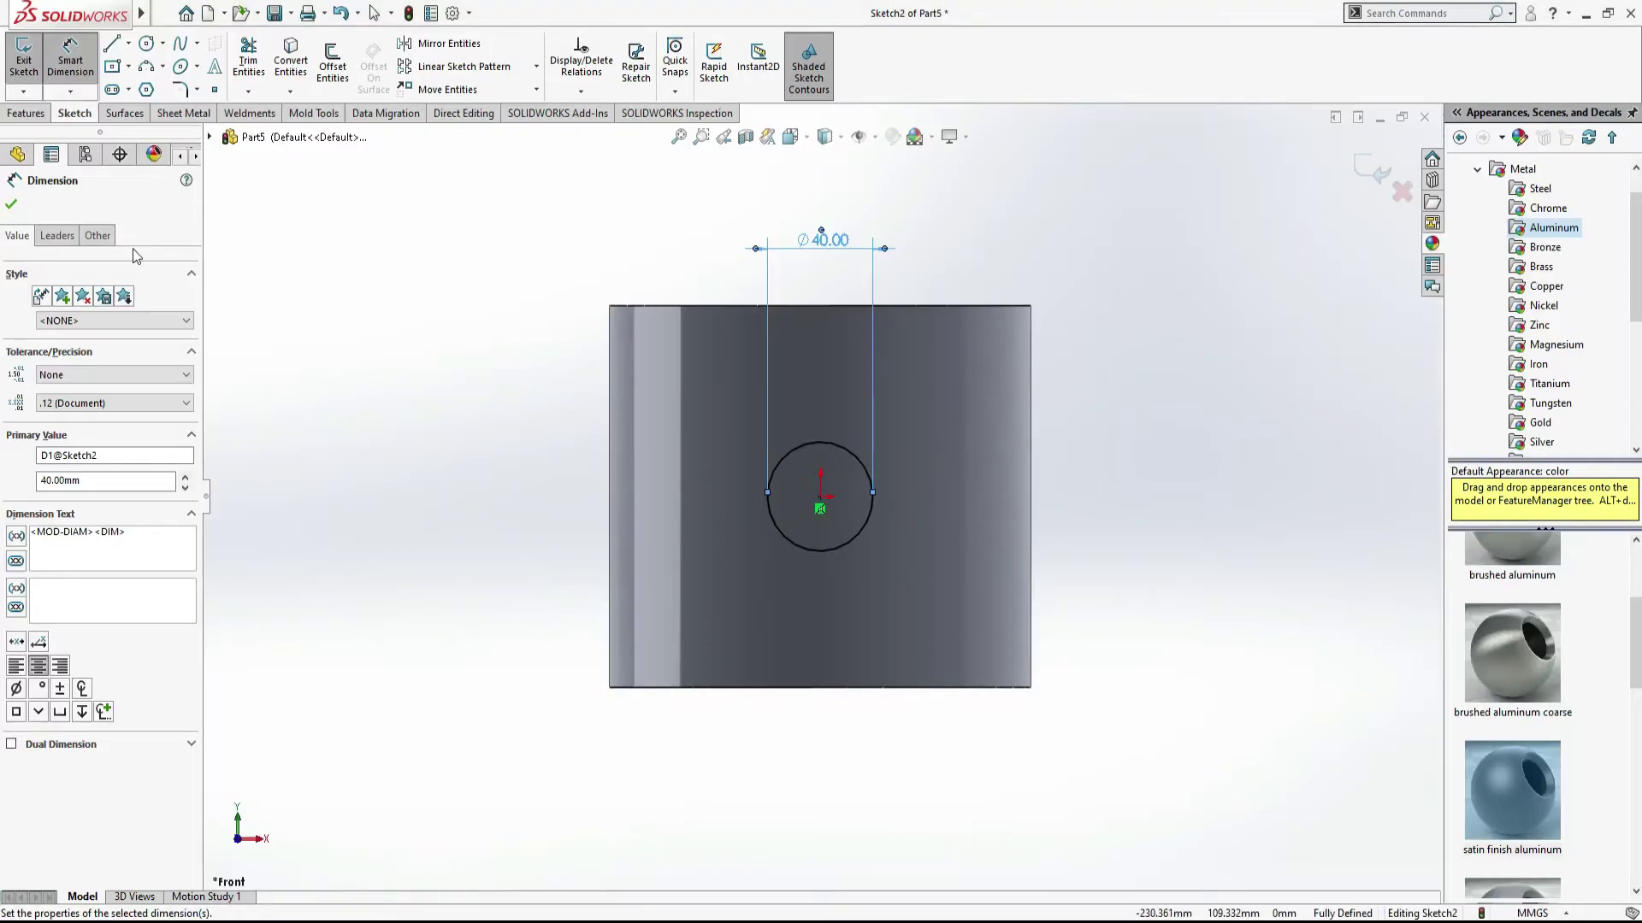
{"action": "left_click", "coordinate": [13, 211]}
{"action": "double_click", "coordinate": [394, 260]}
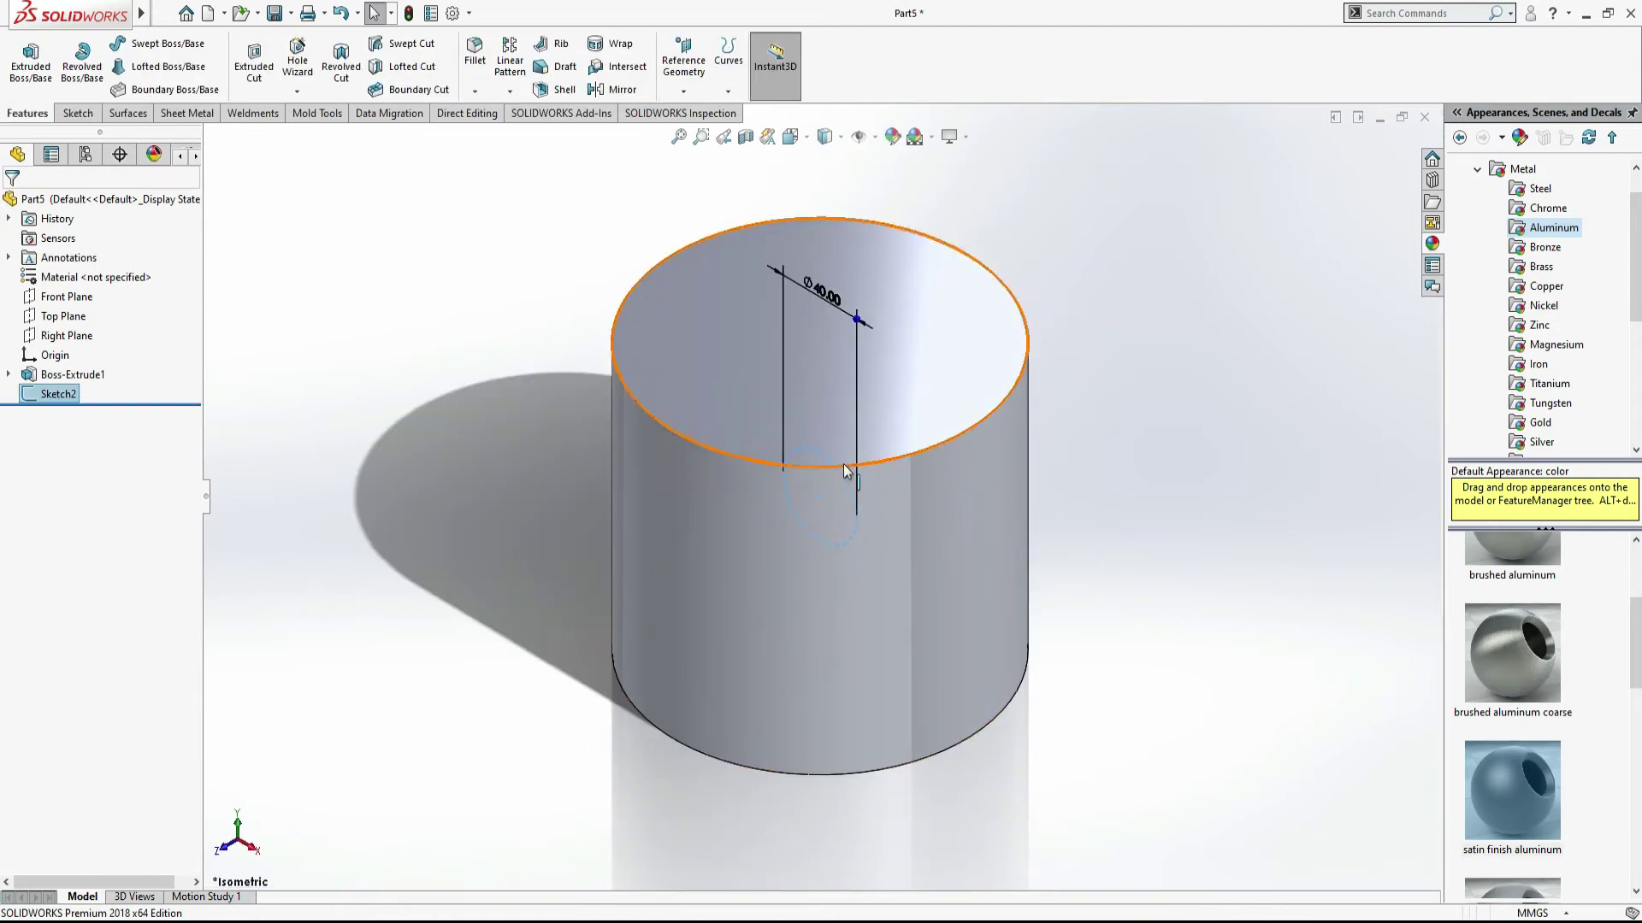
Step: Cut-extrude the 40 mm circle through the cylinder with the Through All - Both end condition
{"action": "left_click", "coordinate": [257, 67]}
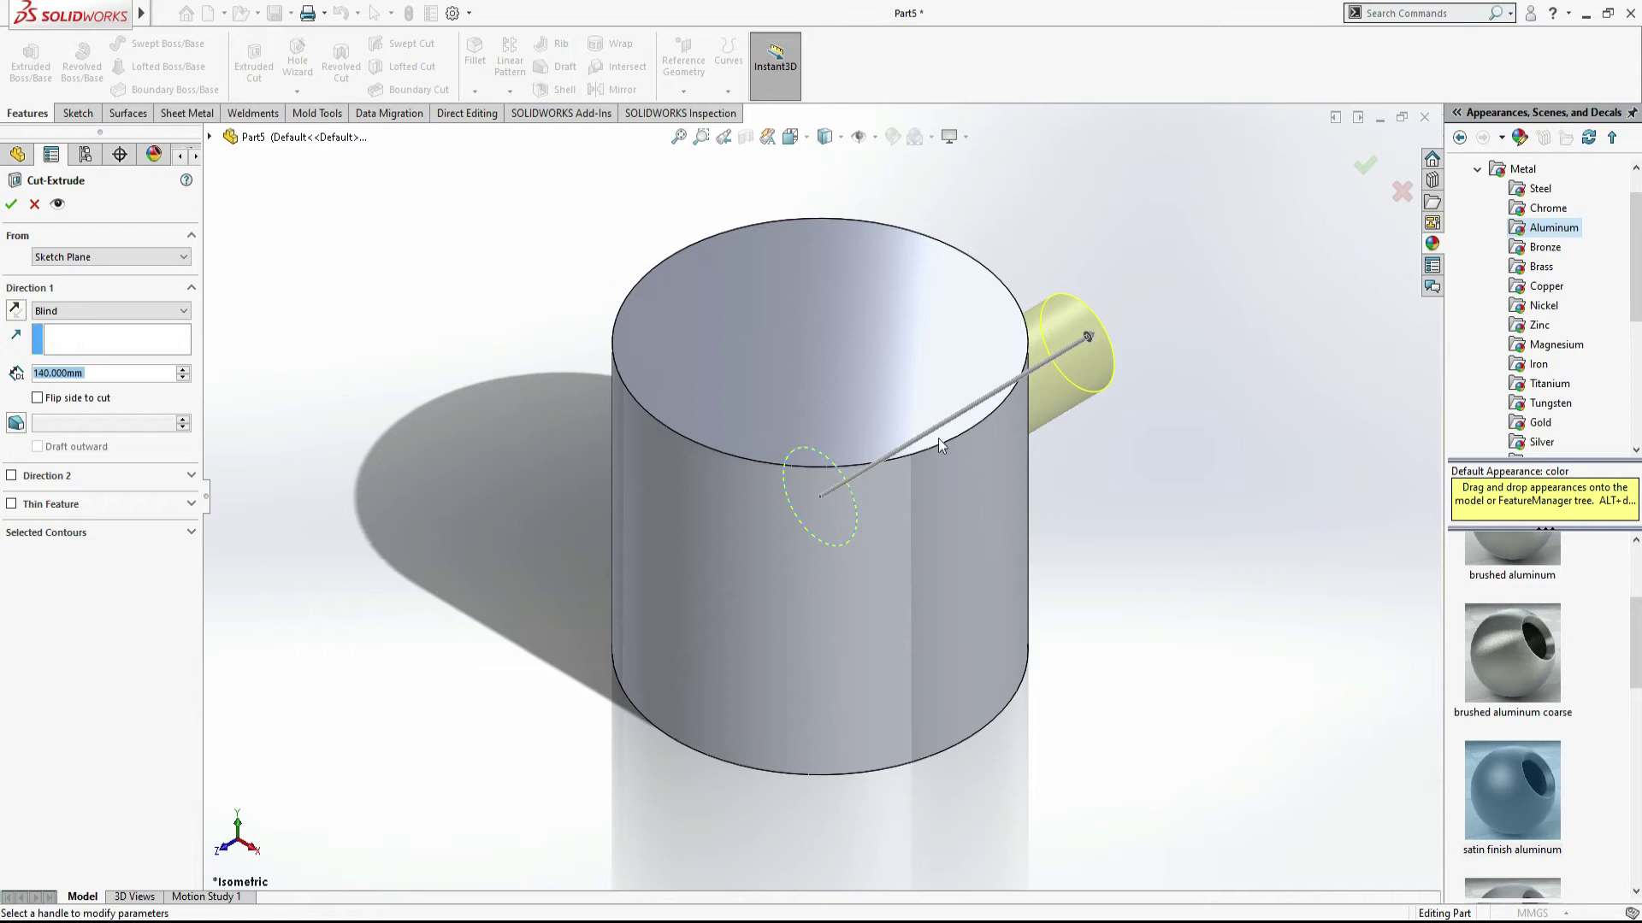
{"action": "left_click", "coordinate": [130, 308]}
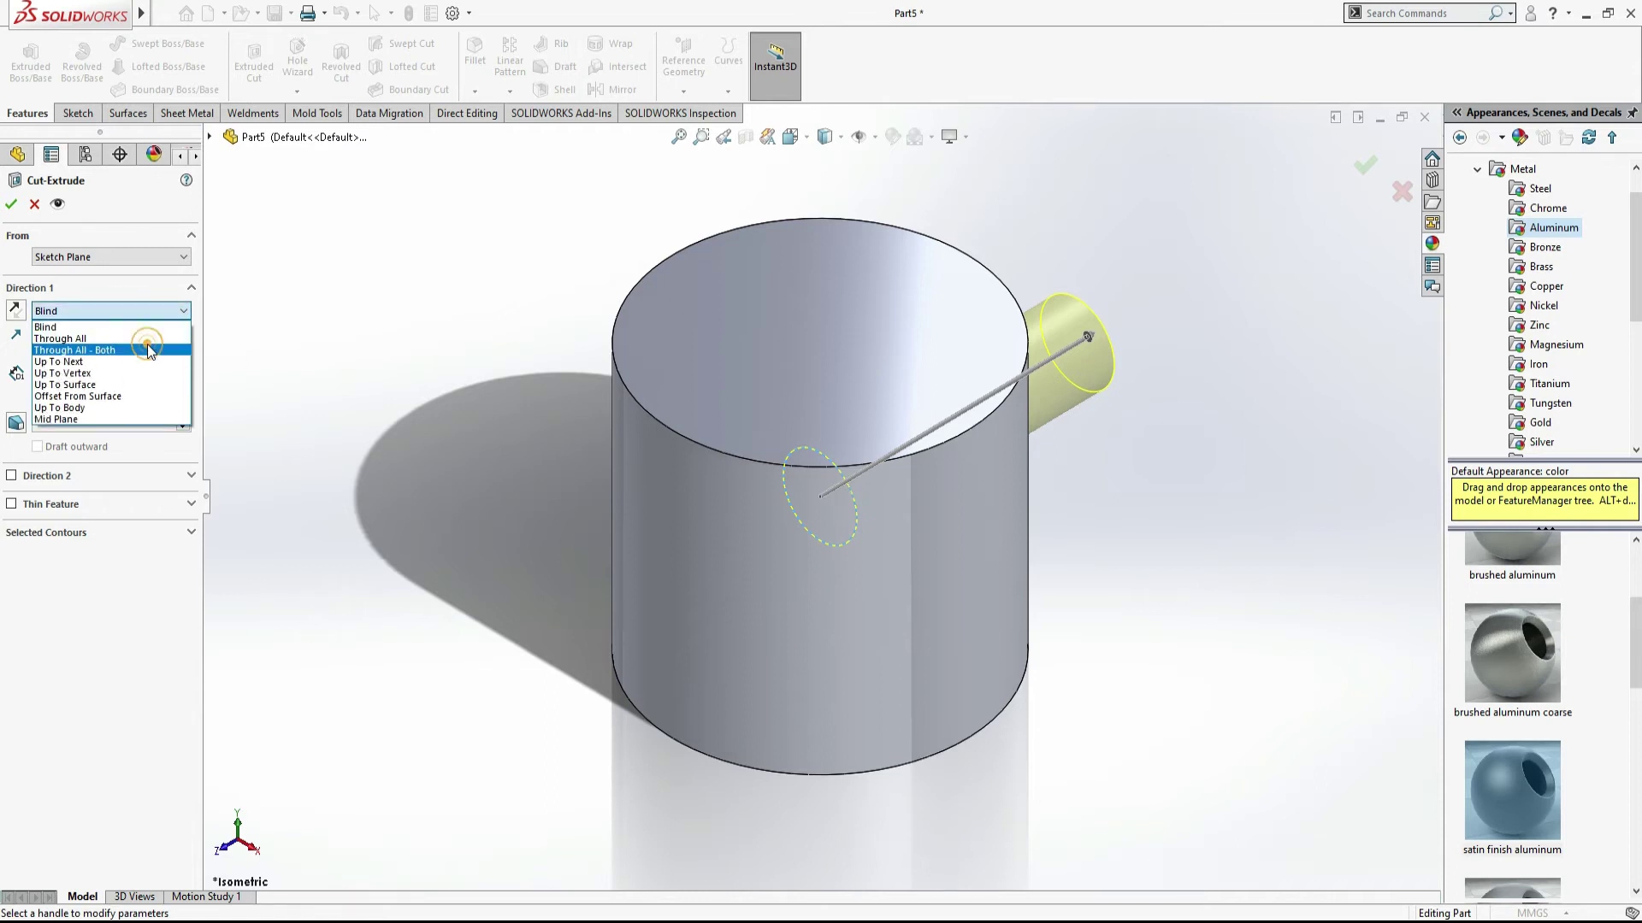
{"action": "left_click", "coordinate": [148, 347]}
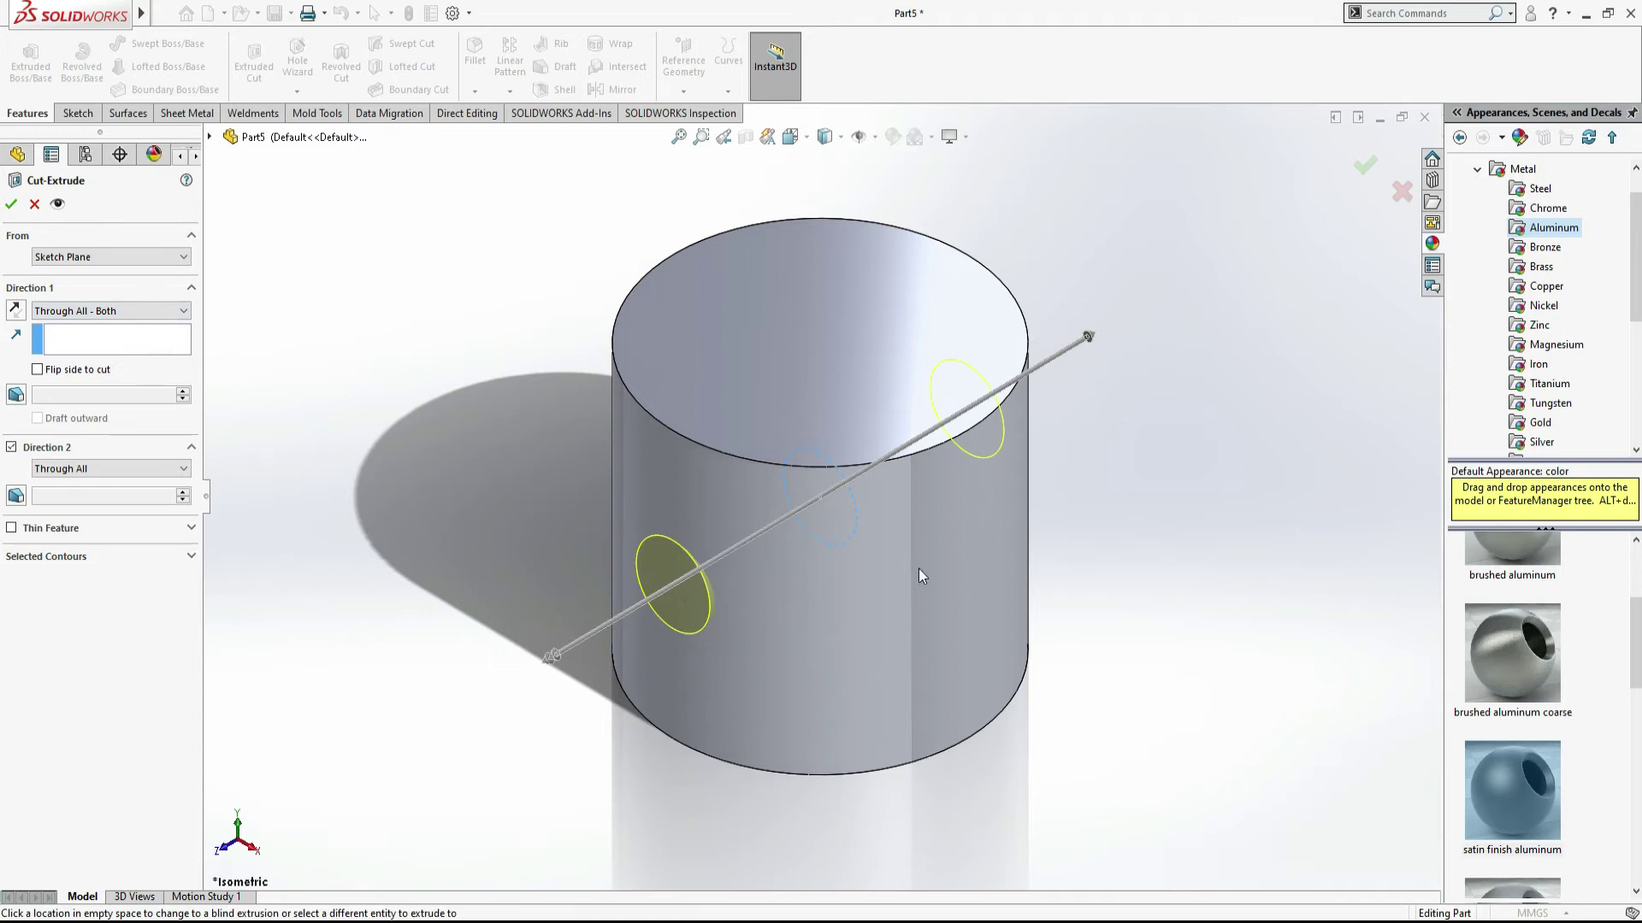
{"action": "left_click", "coordinate": [11, 203]}
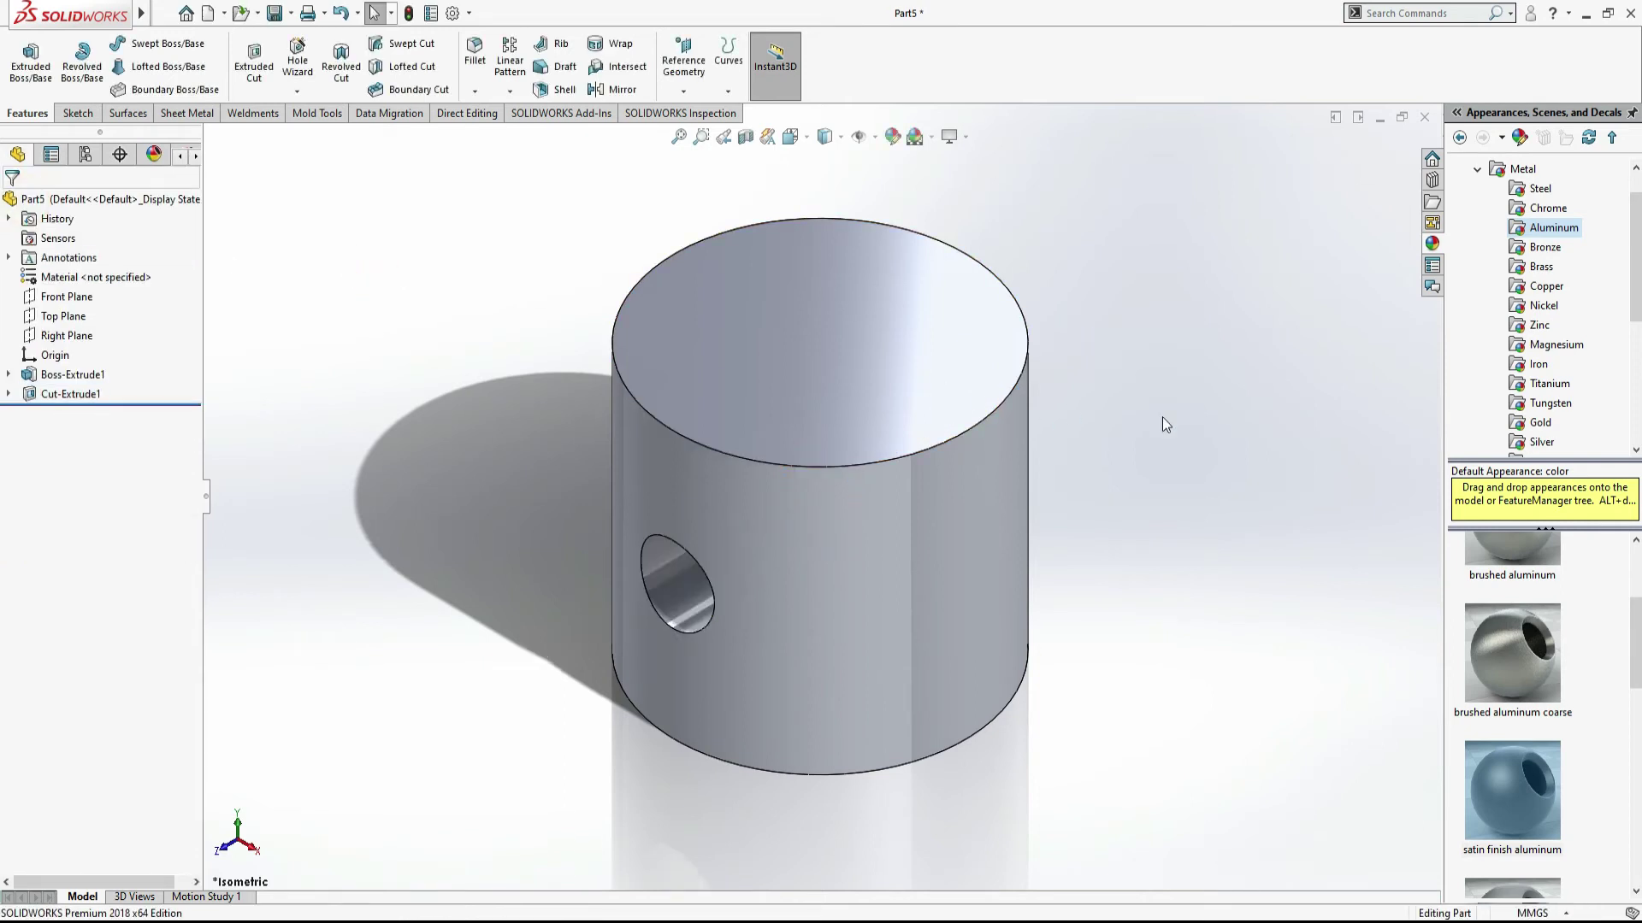
Step: Read the shell instructions in the PDF workbook, highlight the 10mm wall thickness, and return to SolidWorks
{"action": "key", "text": "alt+Tab"}
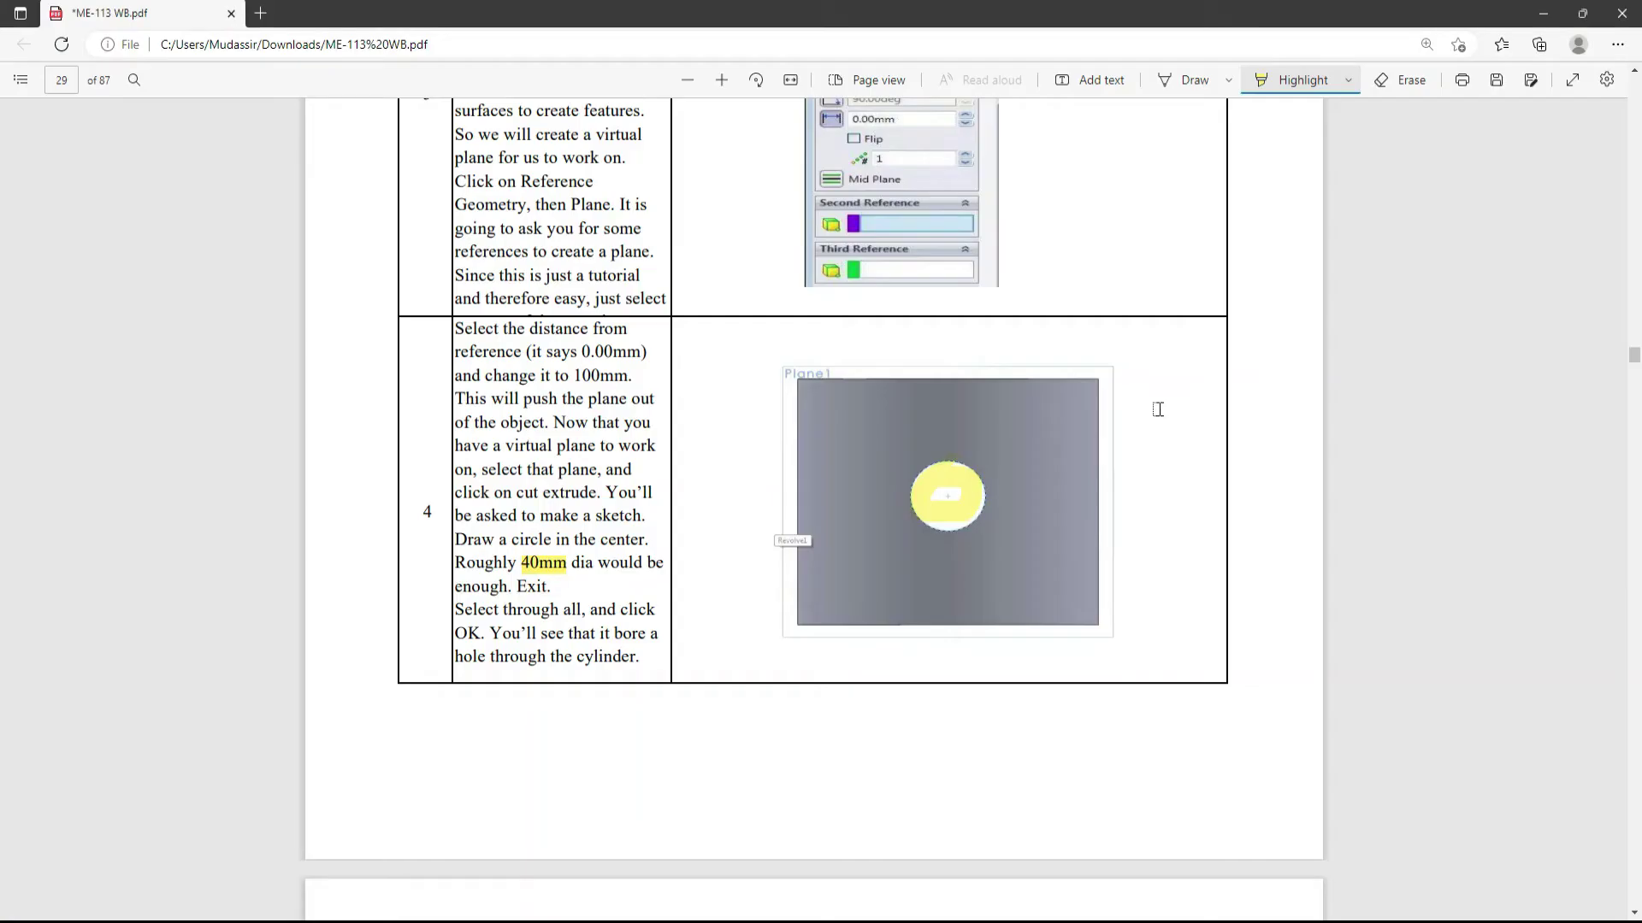
{"action": "scroll", "coordinate": [1155, 411], "scroll_direction": "down", "scroll_amount": 5}
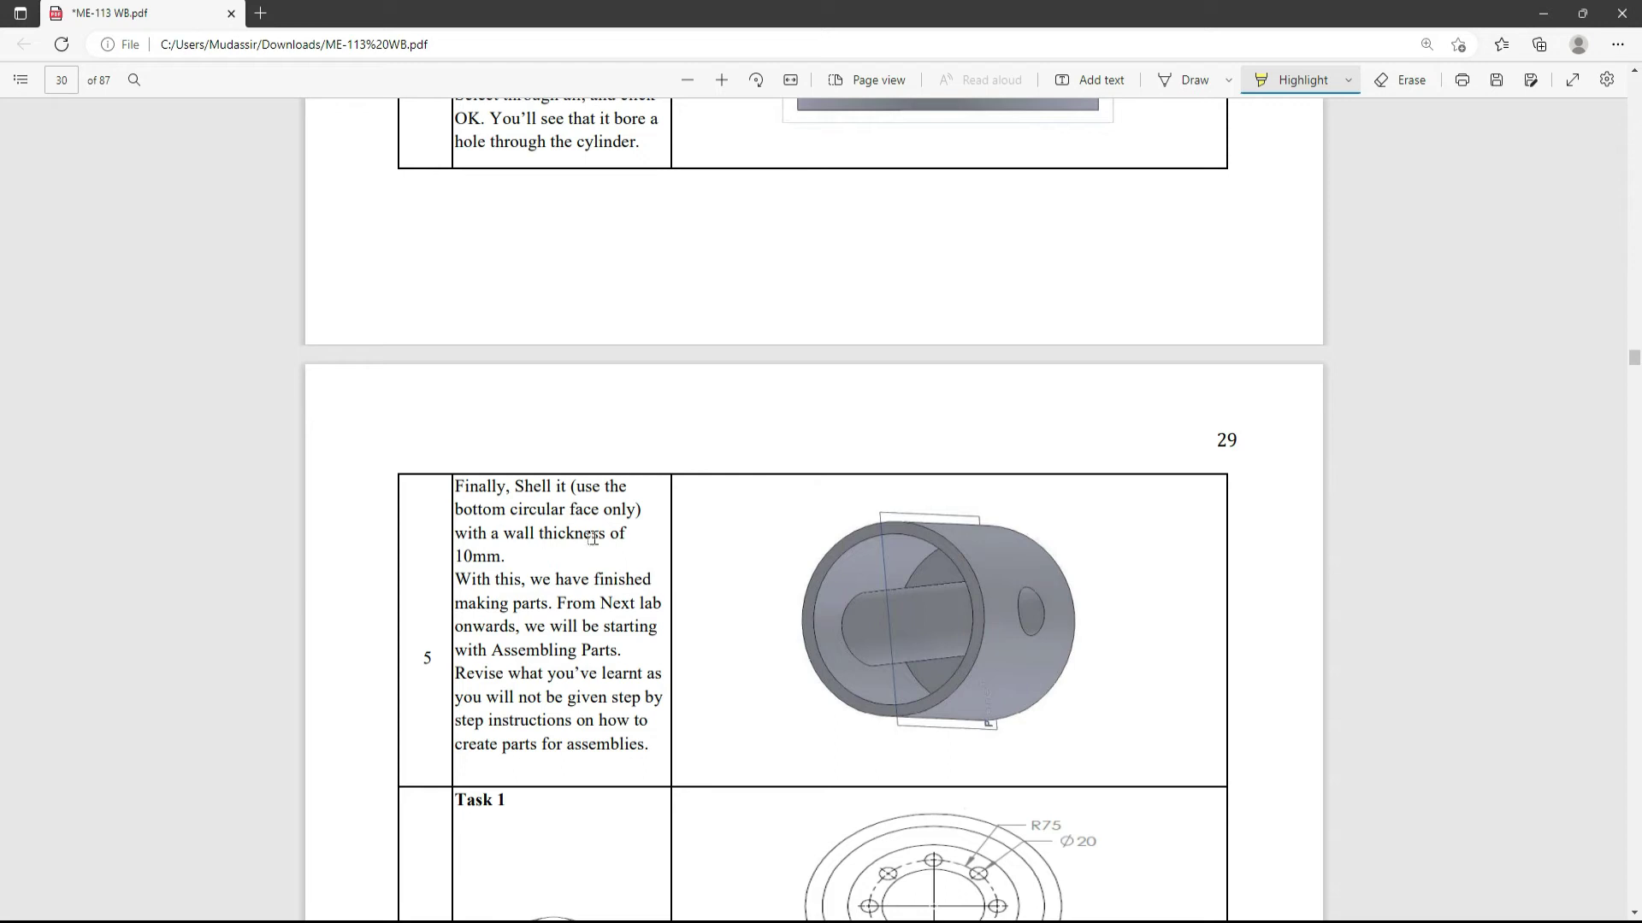
{"action": "left_click_drag", "start_coordinate": [504, 556], "coordinate": [479, 528]}
{"action": "key", "text": "alt+Tab"}
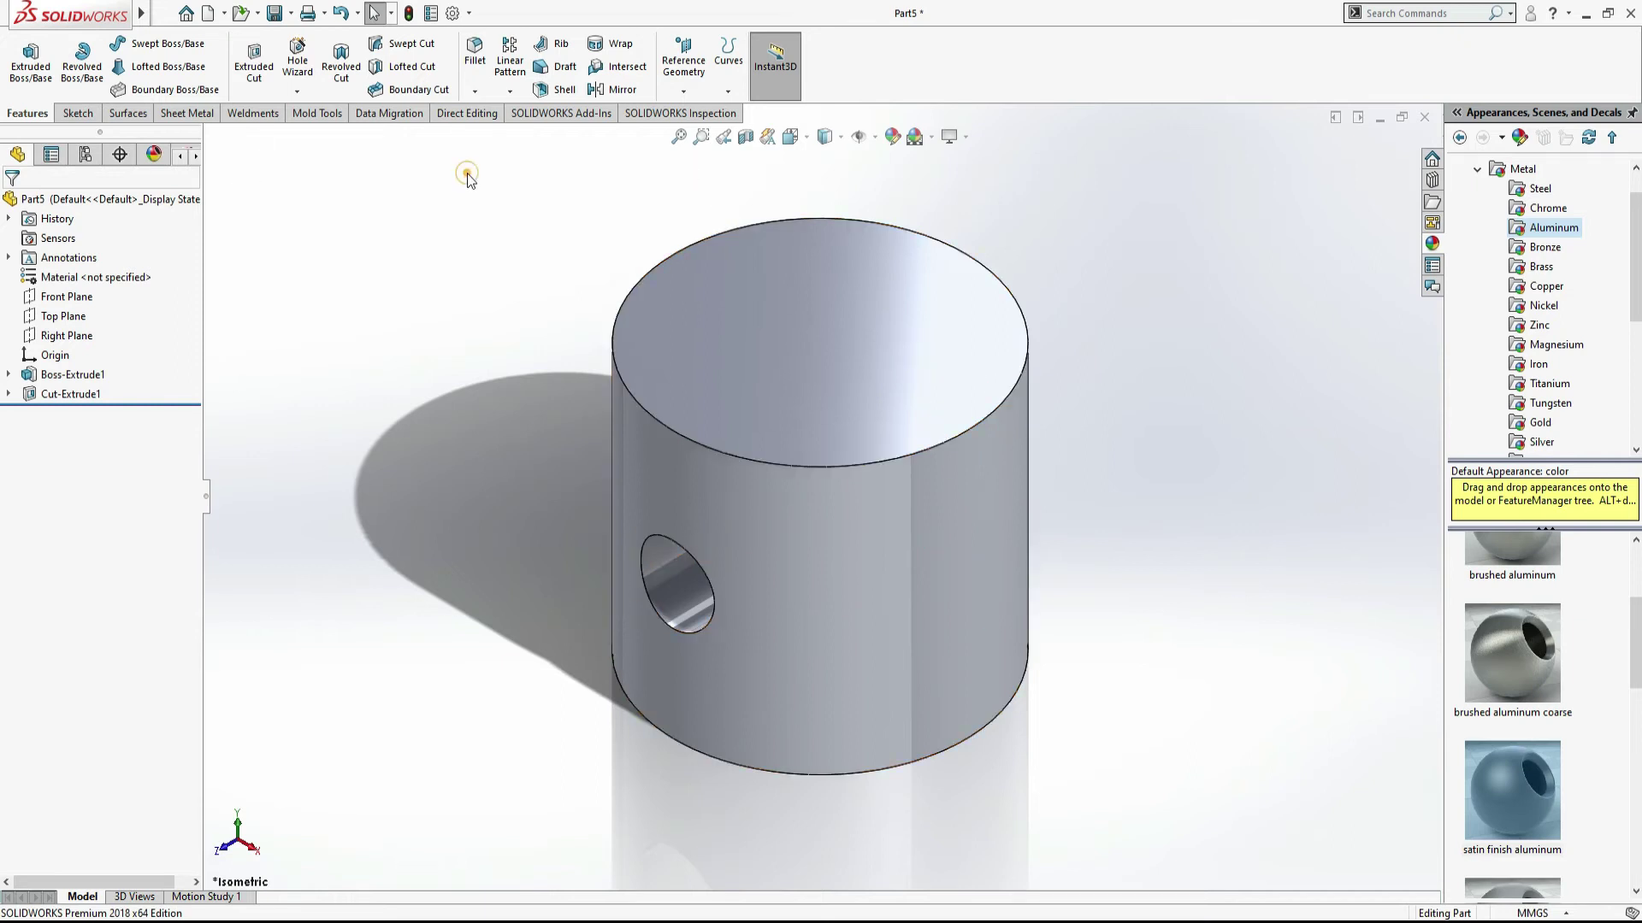
Step: Shell the cylinder with a 10 mm wall thickness, removing its top circular face
{"action": "left_click", "coordinate": [556, 90]}
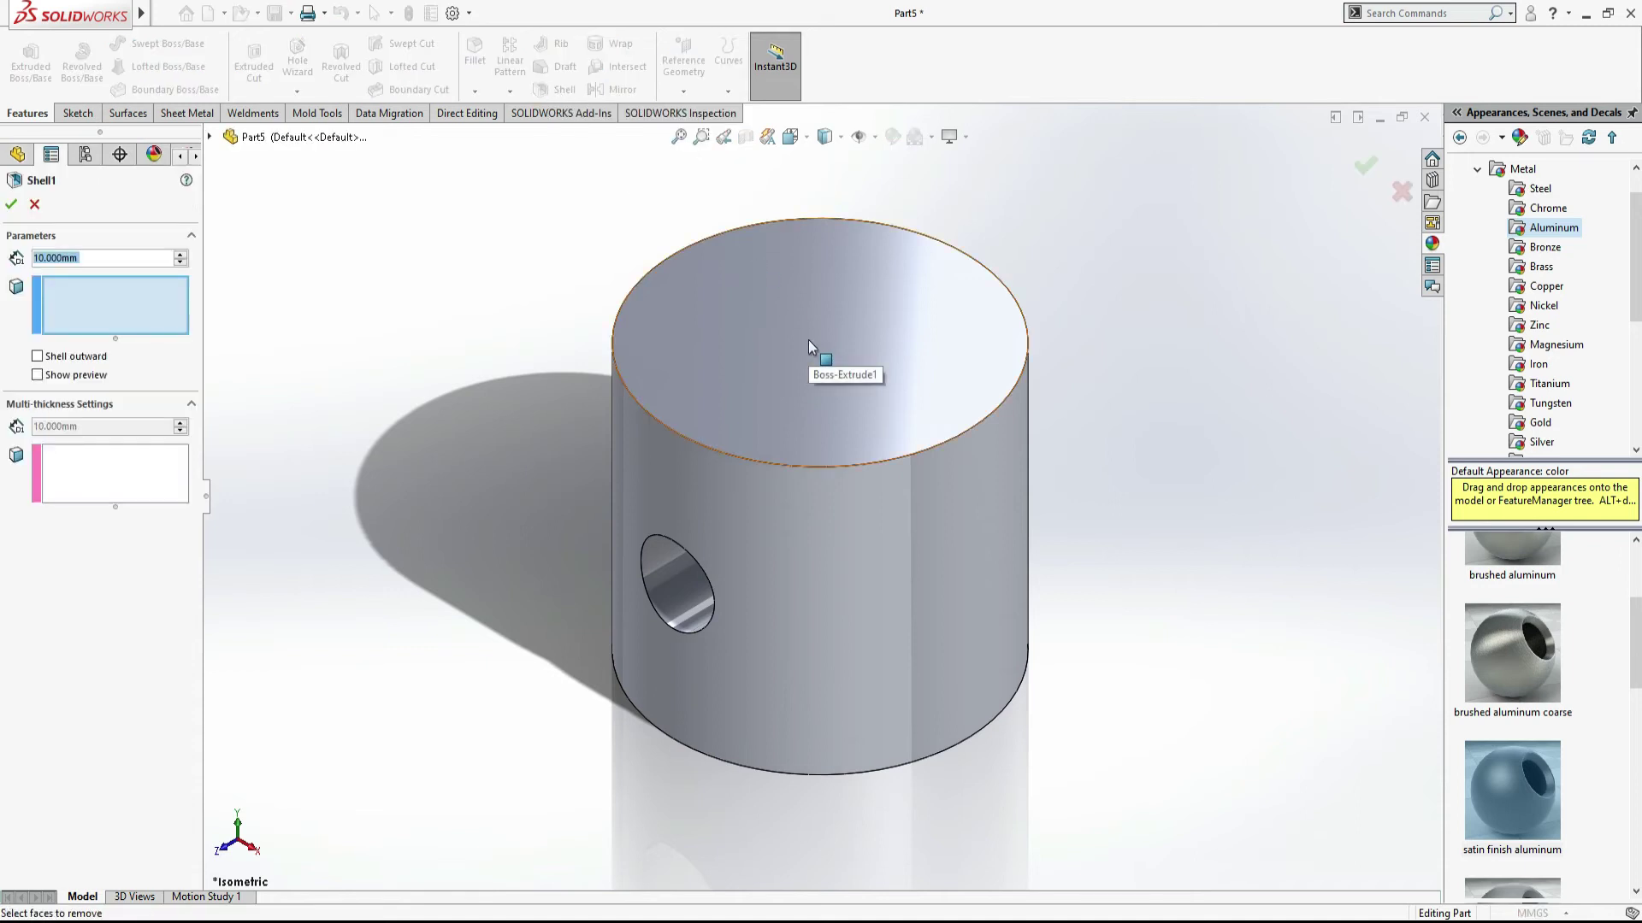
{"action": "middle_click_drag", "start_coordinate": [1291, 558], "coordinate": [829, 353]}
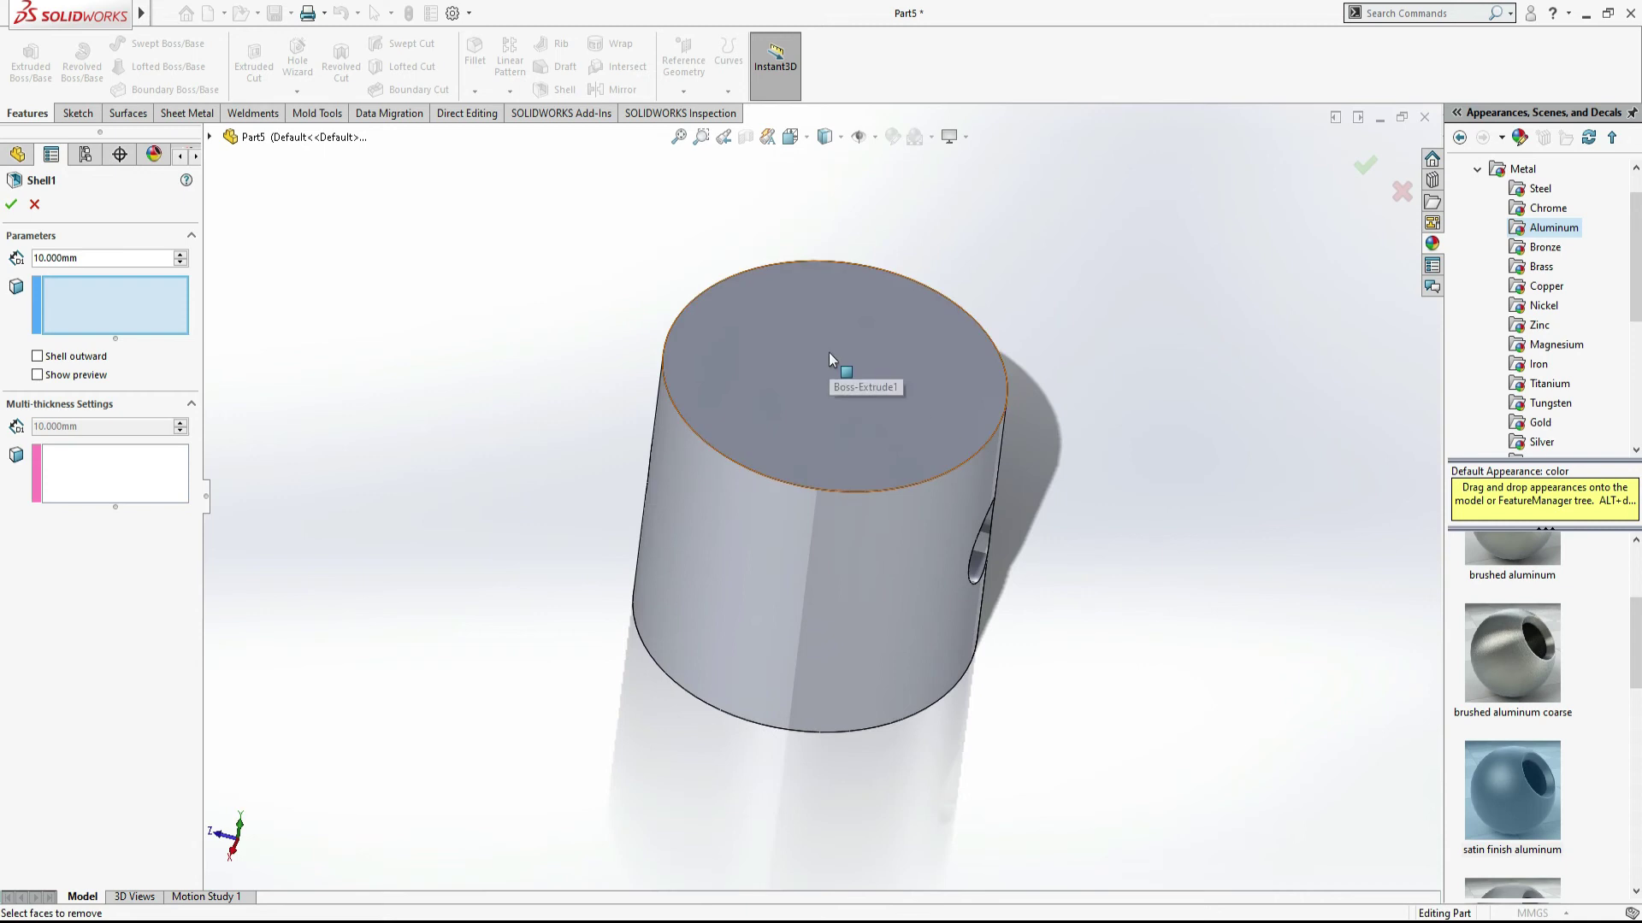
{"action": "left_click", "coordinate": [829, 353]}
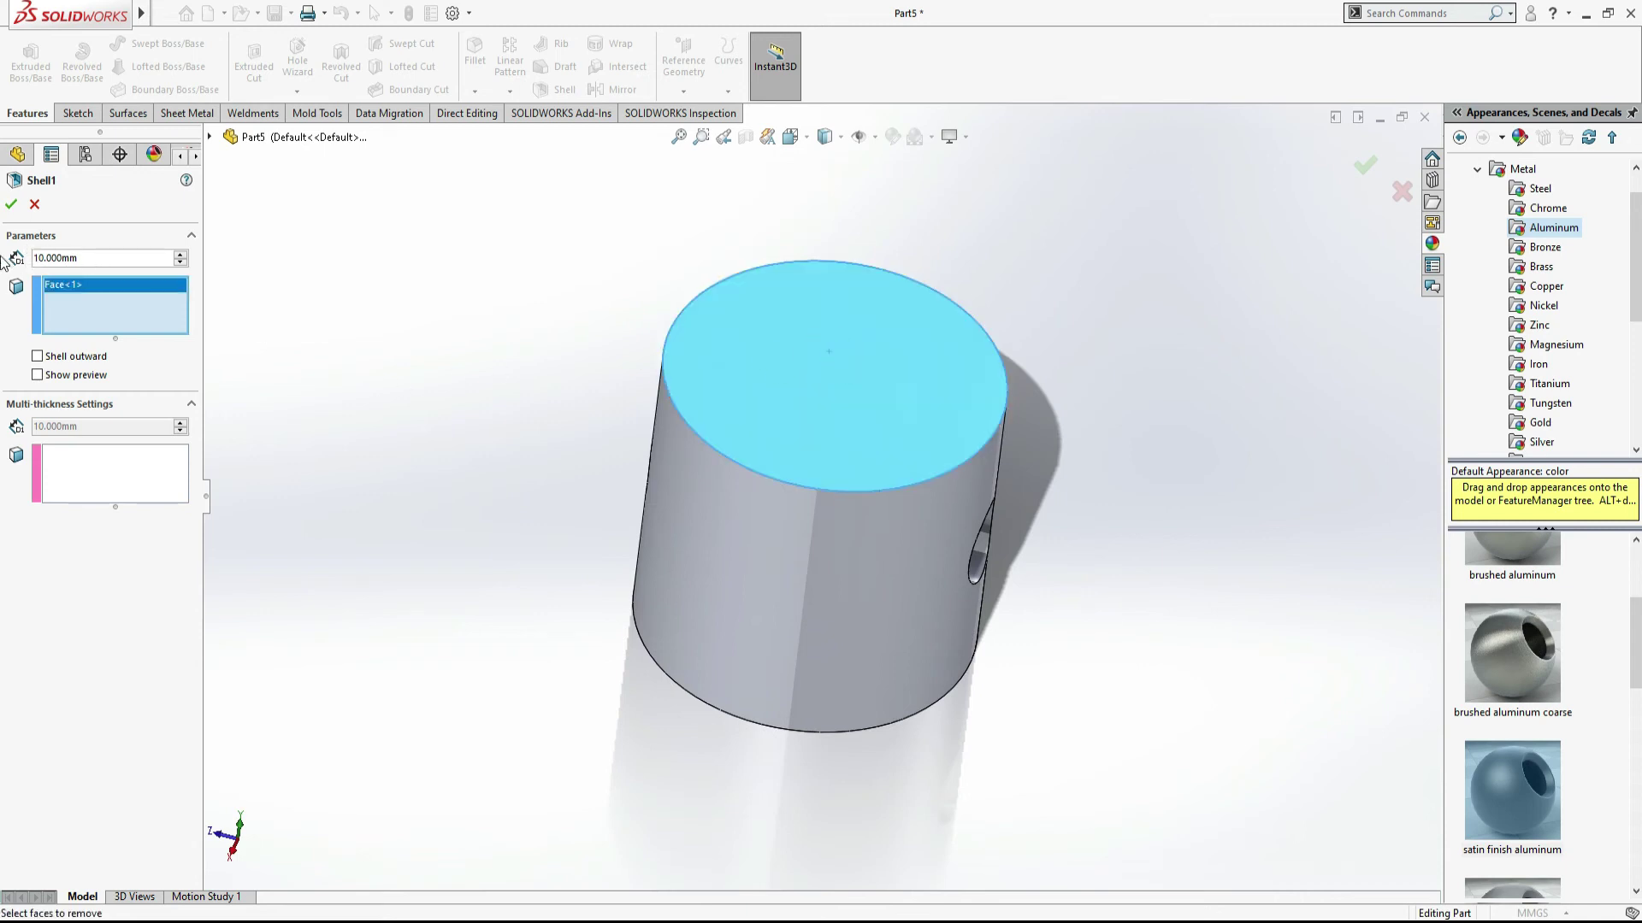
{"action": "left_click", "coordinate": [11, 203]}
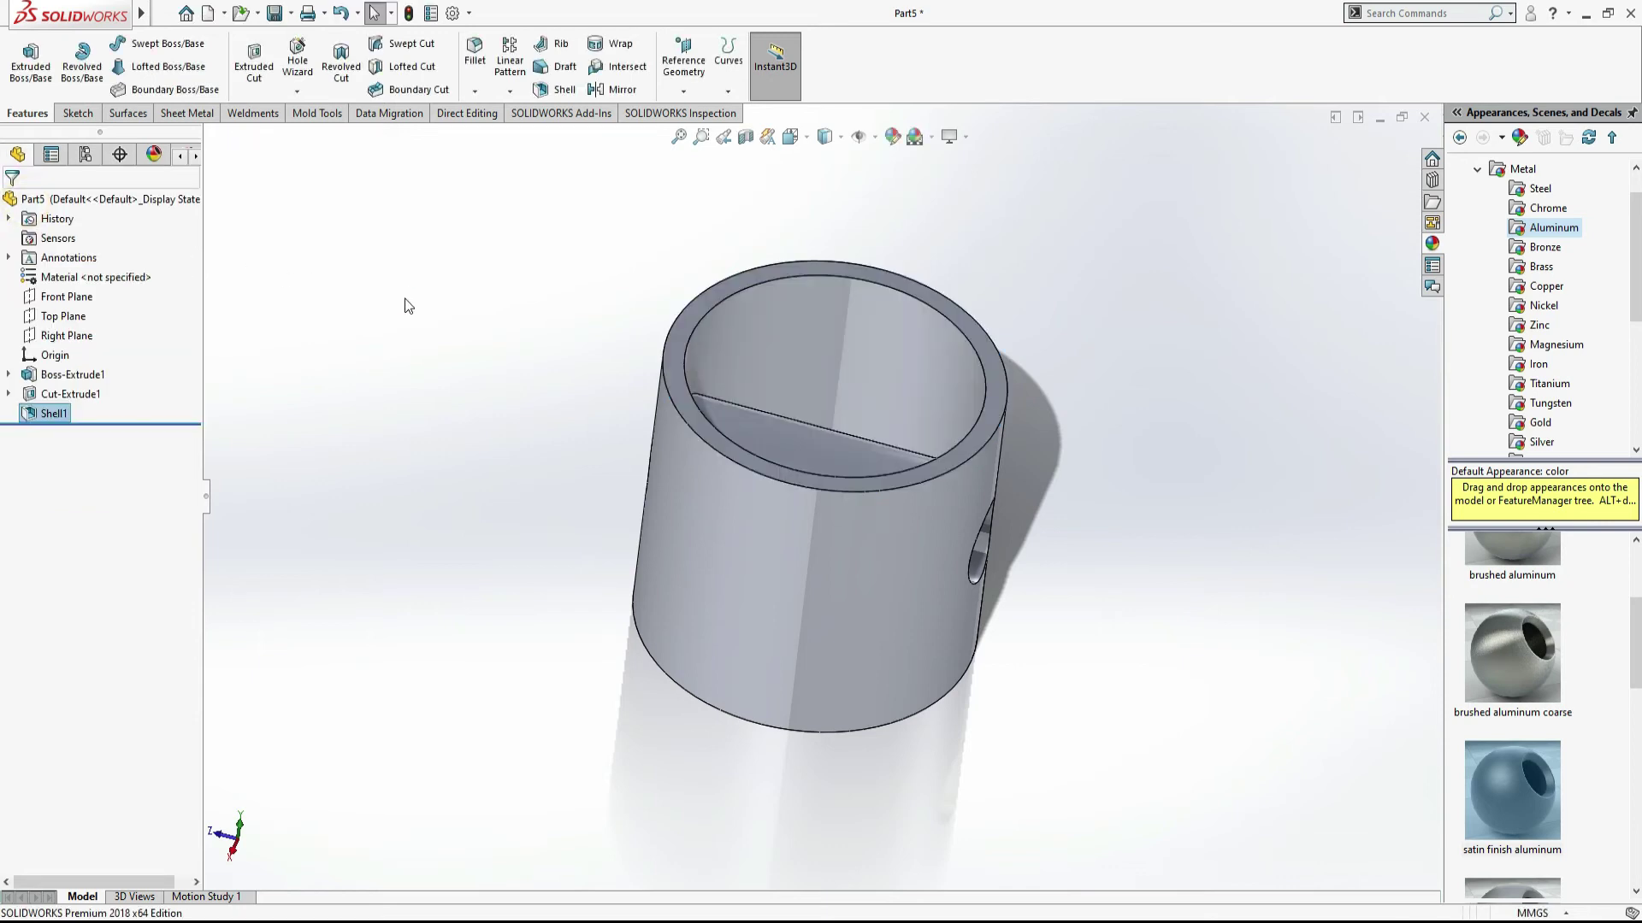
Step: Examine the shelled part's interior and cross hole from several angles and compare it with the workbook's step 5 picture
{"action": "middle_click_drag", "start_coordinate": [1058, 284], "coordinate": [983, 356]}
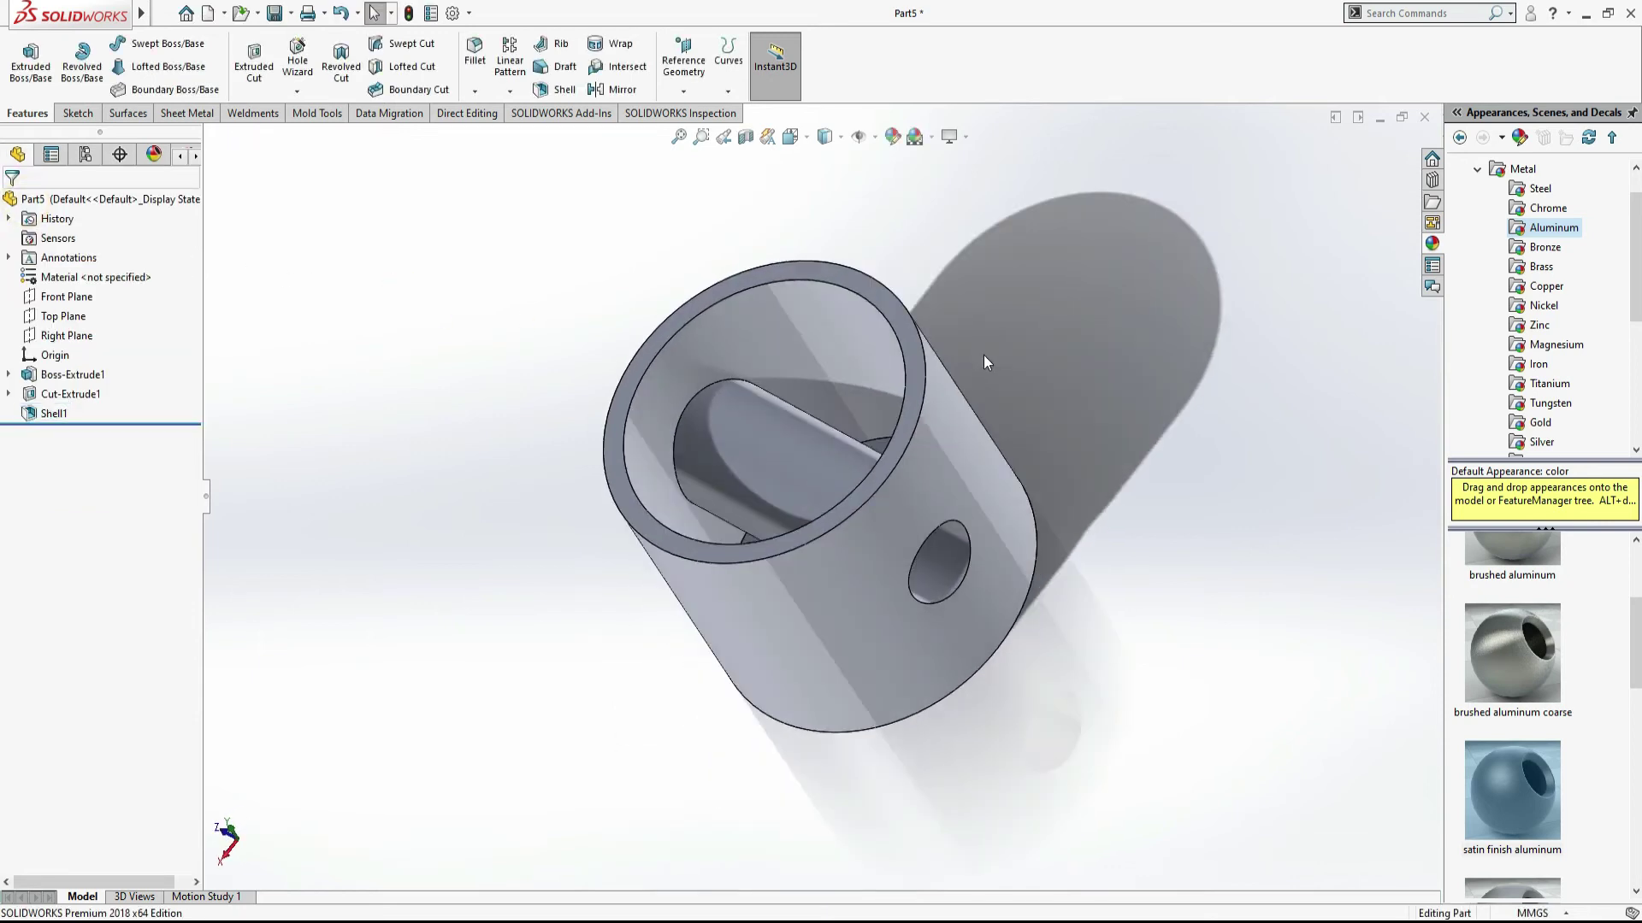
{"action": "key", "text": "ctrl+7"}
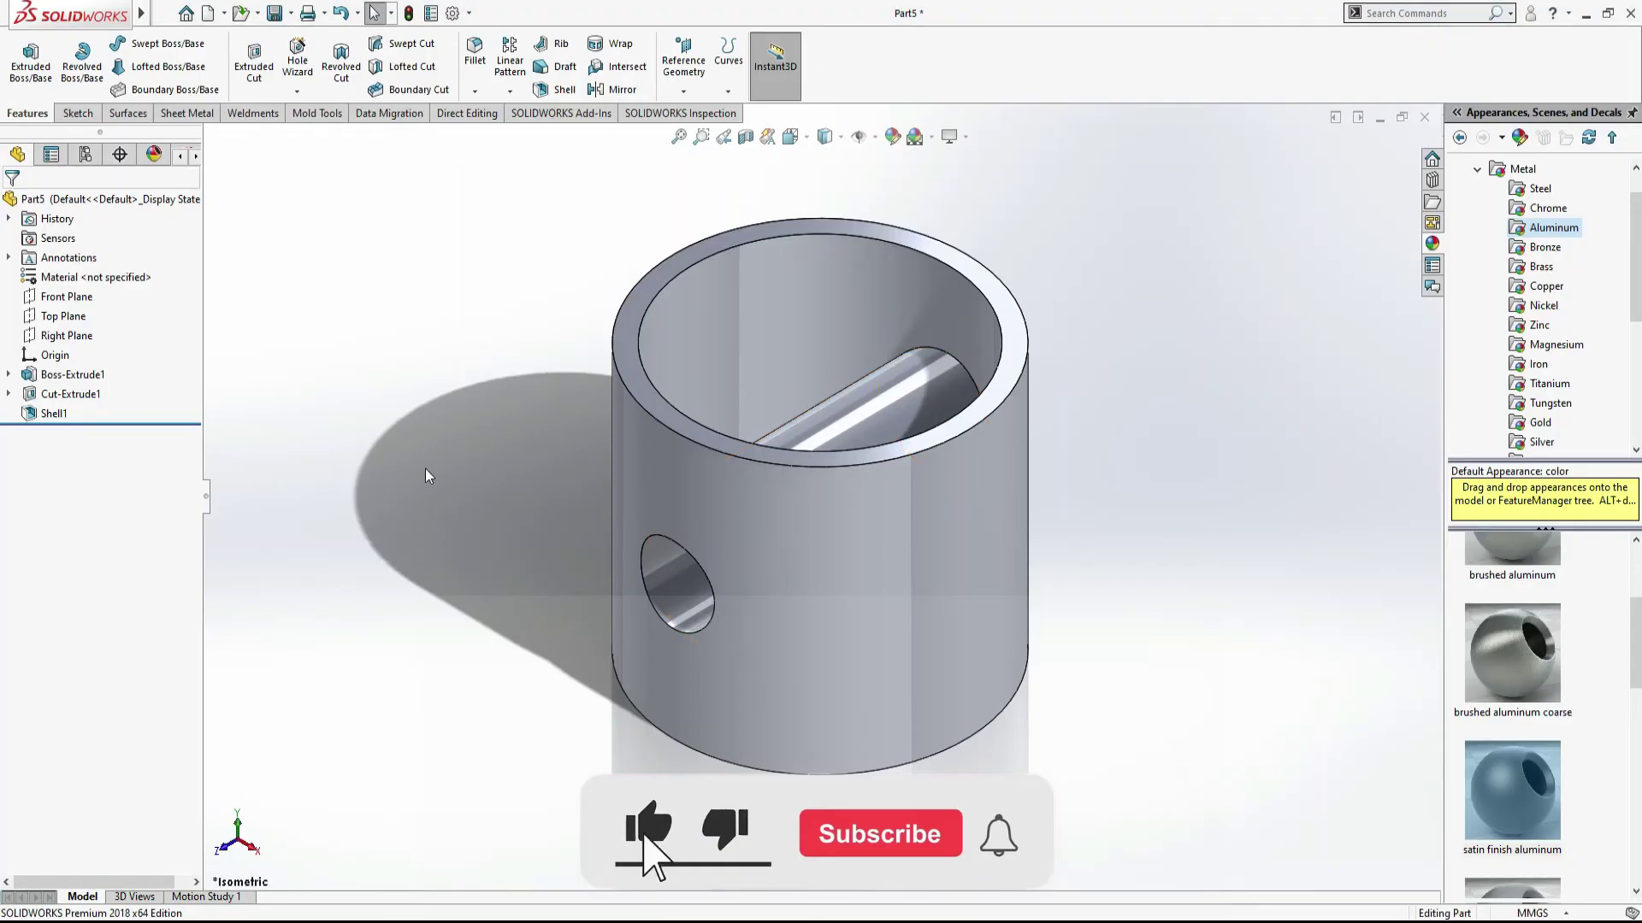
{"action": "middle_click_drag", "start_coordinate": [427, 476], "coordinate": [439, 721]}
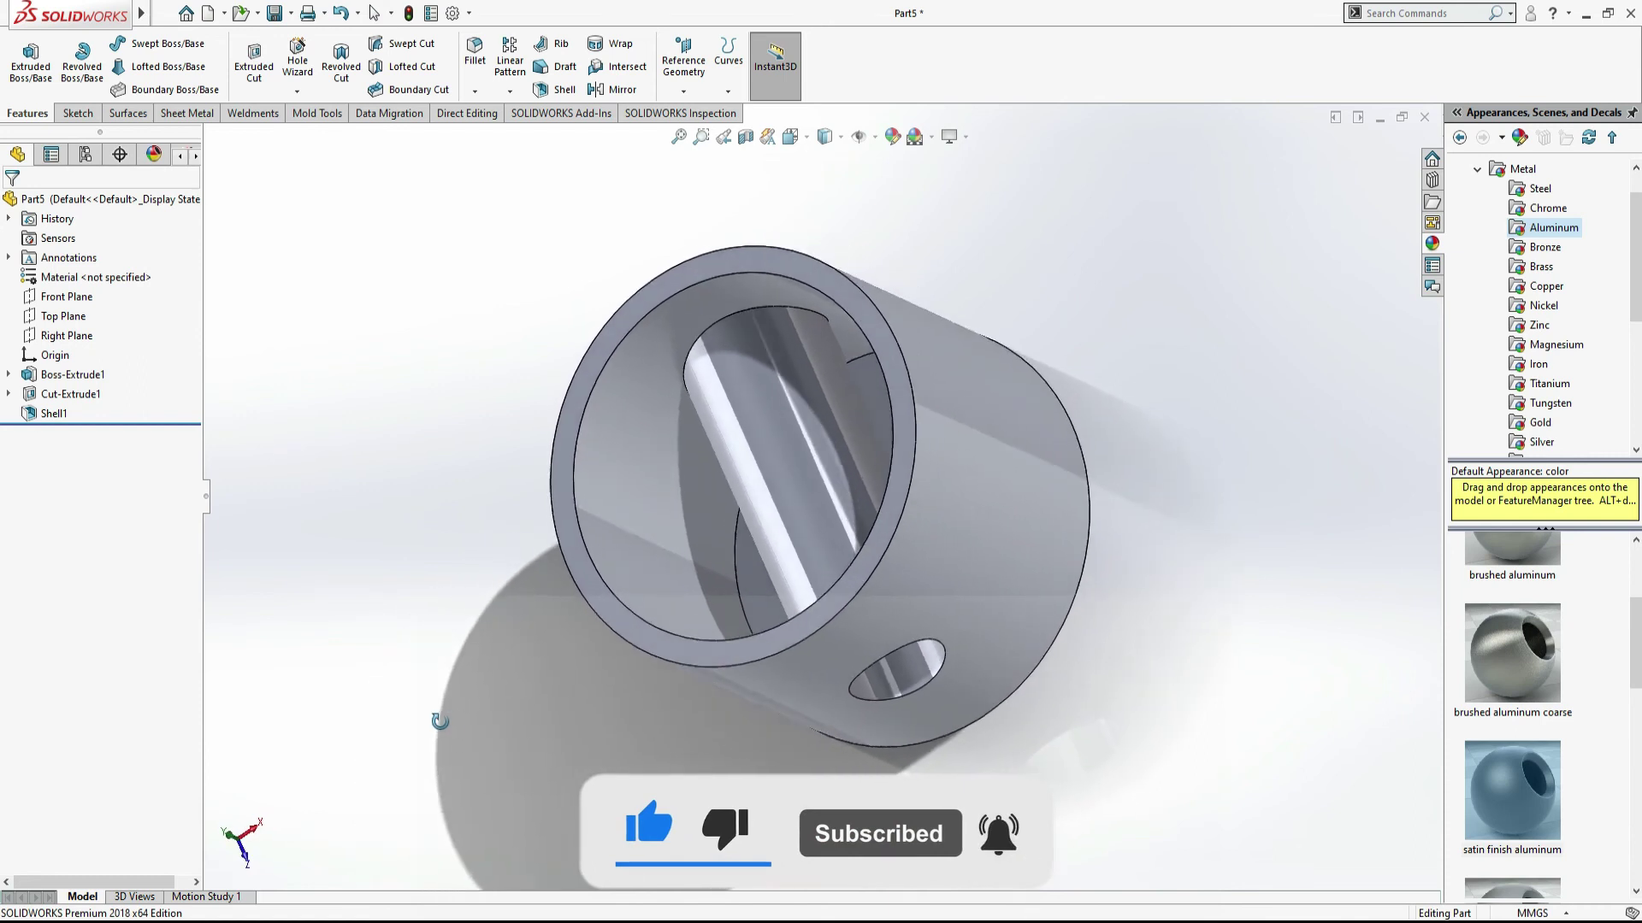
{"action": "key", "text": "alt+Tab"}
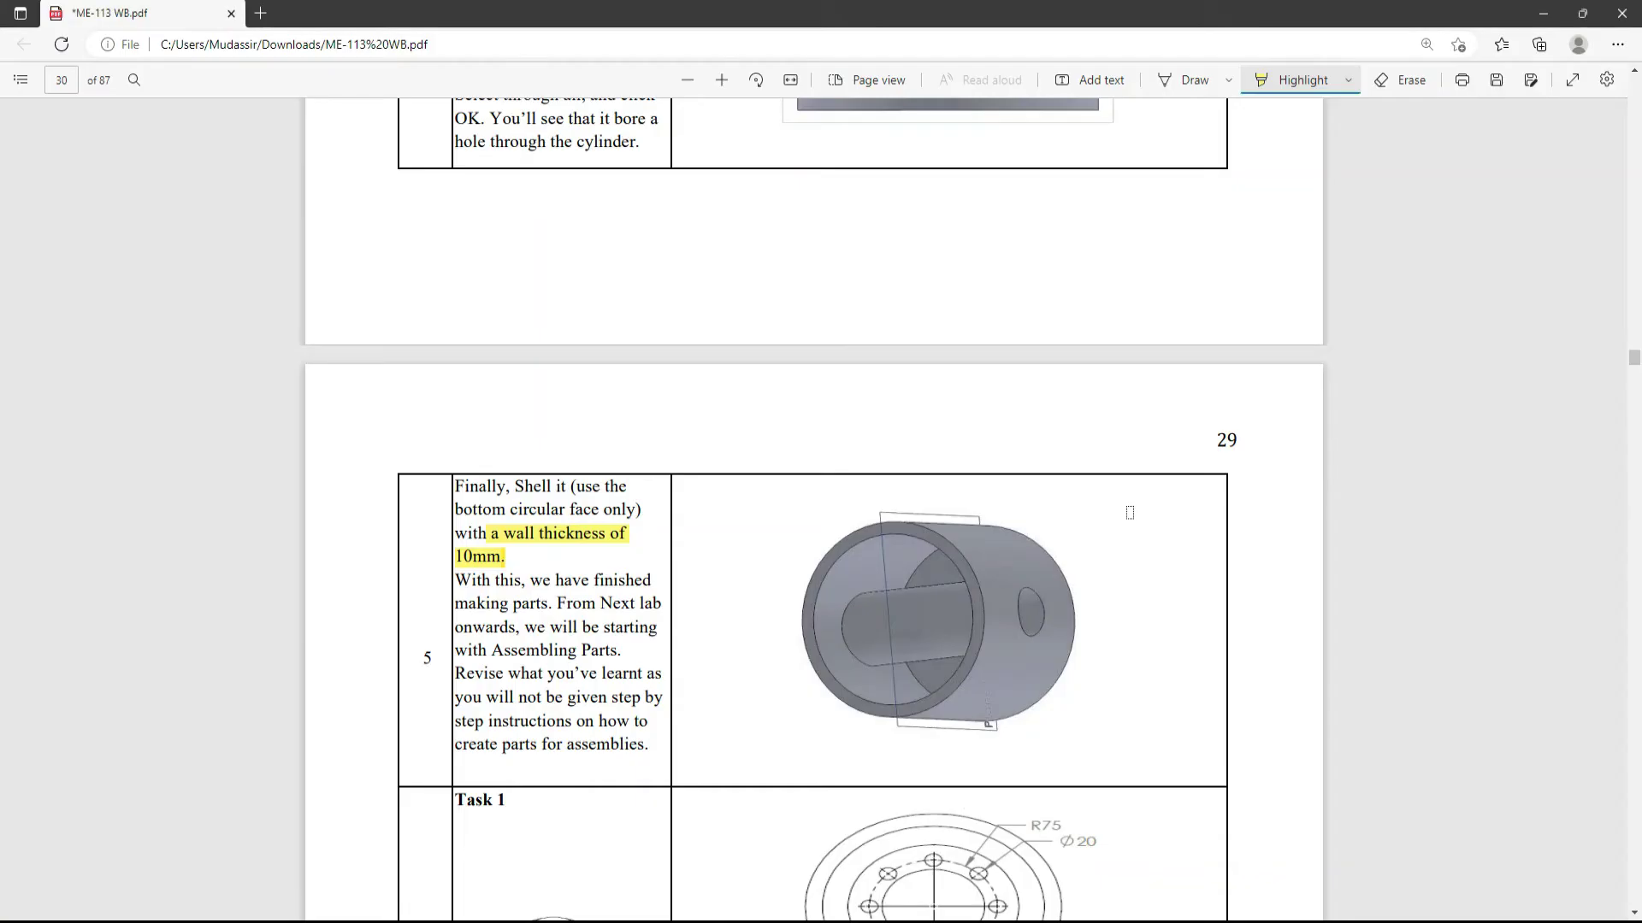
{"action": "key", "text": "alt+Tab"}
{"action": "middle_click_drag", "start_coordinate": [854, 742], "coordinate": [993, 855]}
{"action": "key", "text": "alt+Tab"}
{"action": "key", "text": "alt+Tab"}
Step: Orient the part sideways with its open end showing, compare it with the workbook's picture, and restore the isometric view
{"action": "key", "text": "space"}
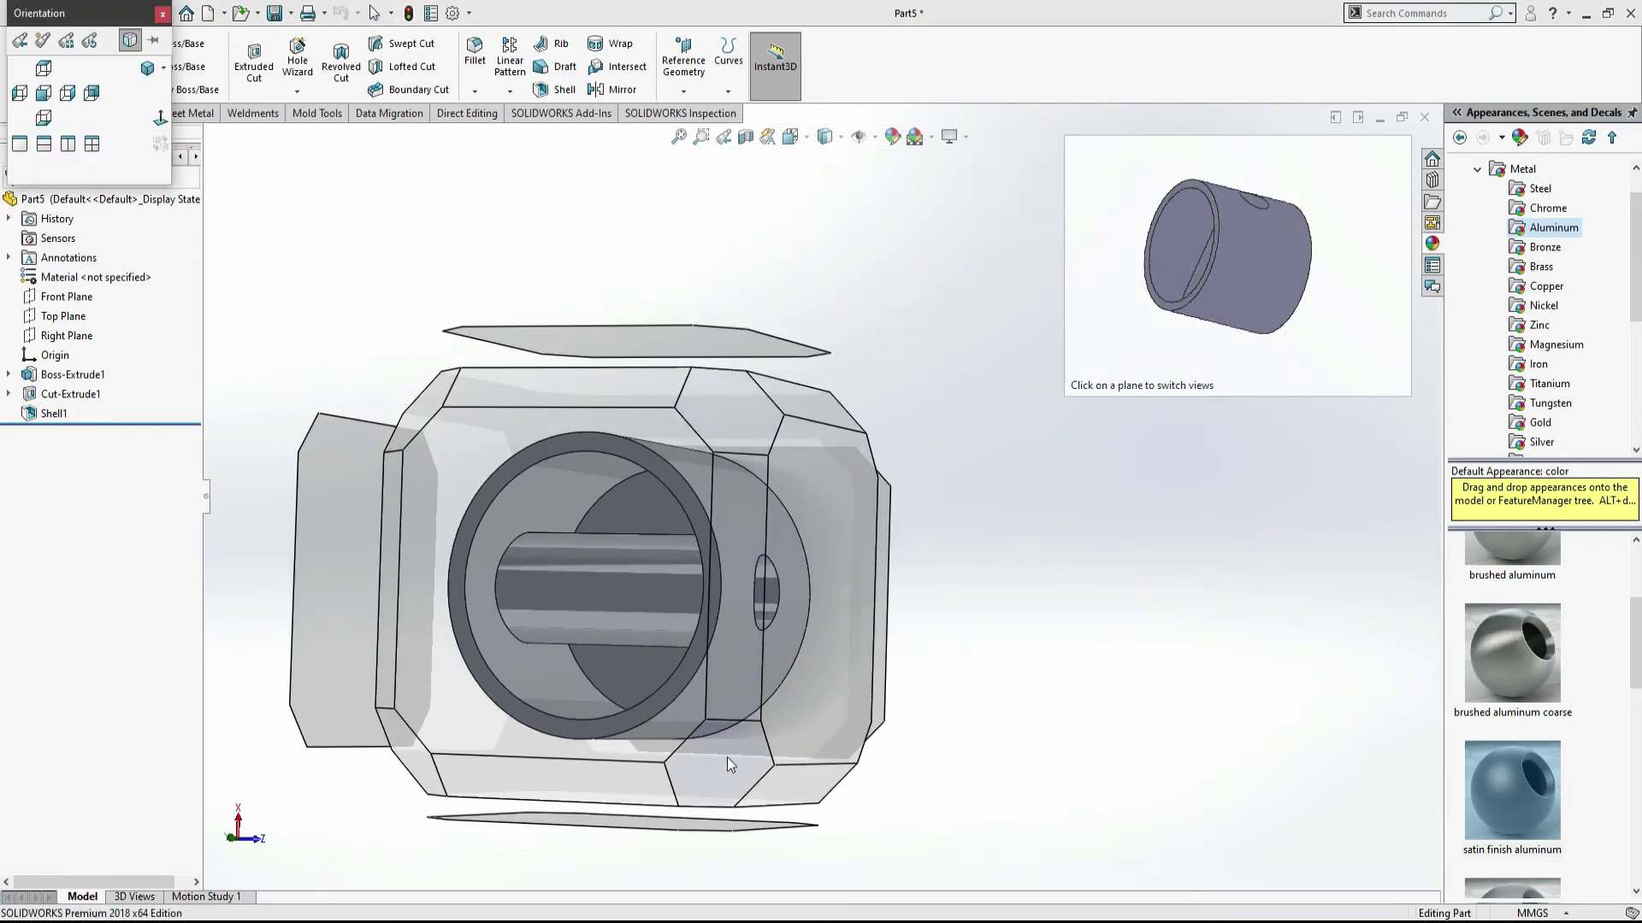
{"action": "left_click", "coordinate": [734, 650]}
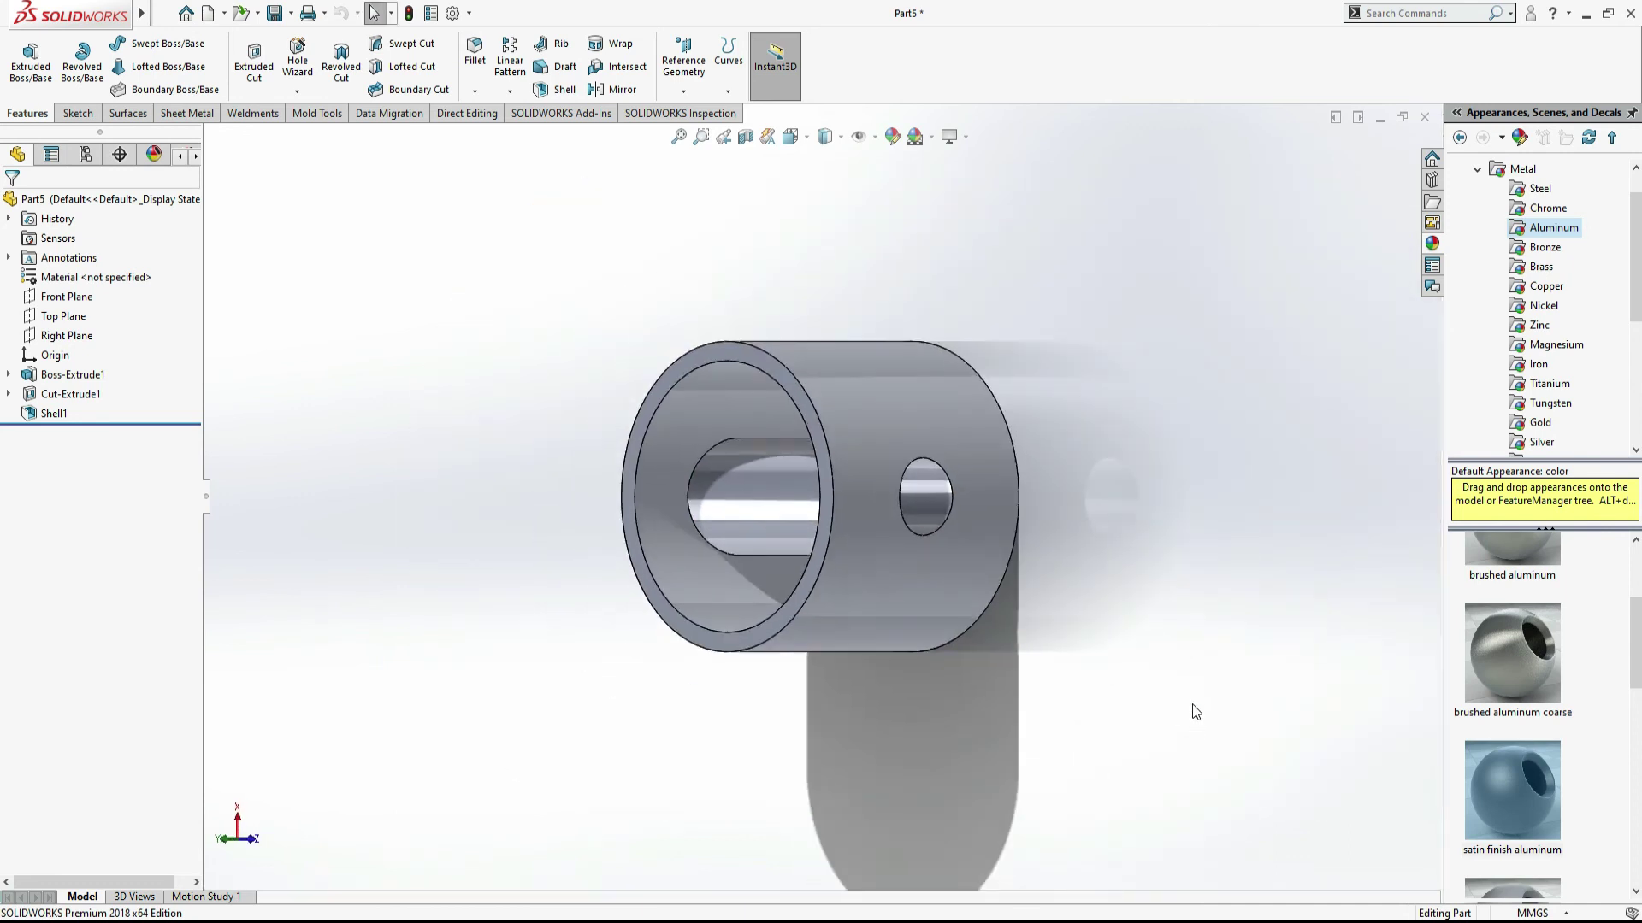
{"action": "key", "text": "alt+Tab"}
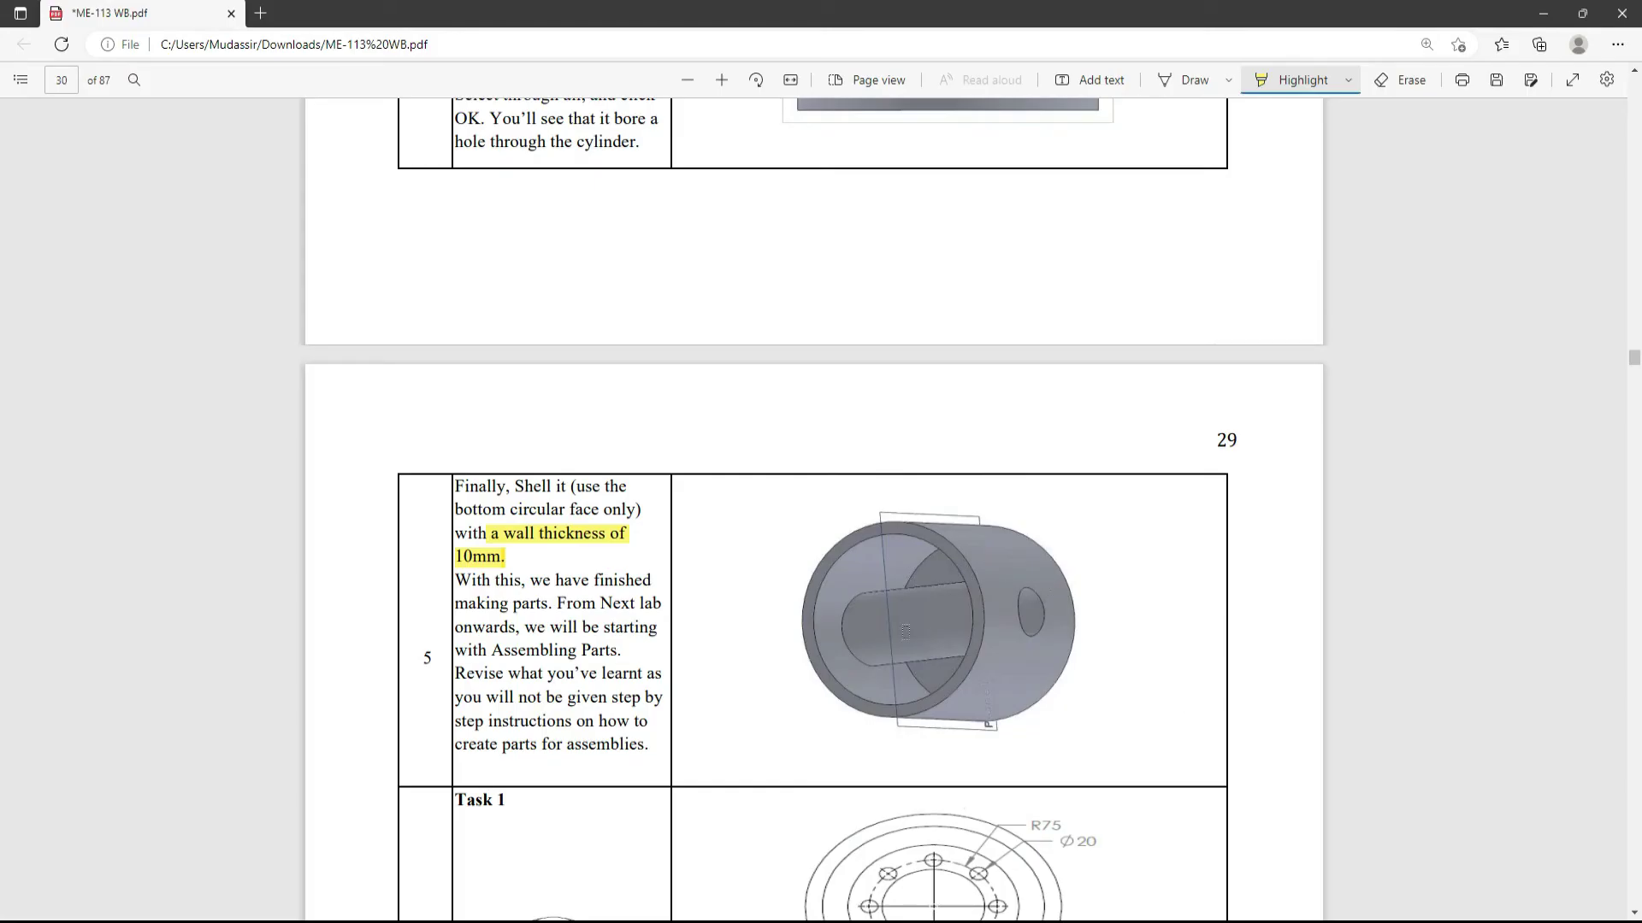
{"action": "key", "text": "alt+Tab"}
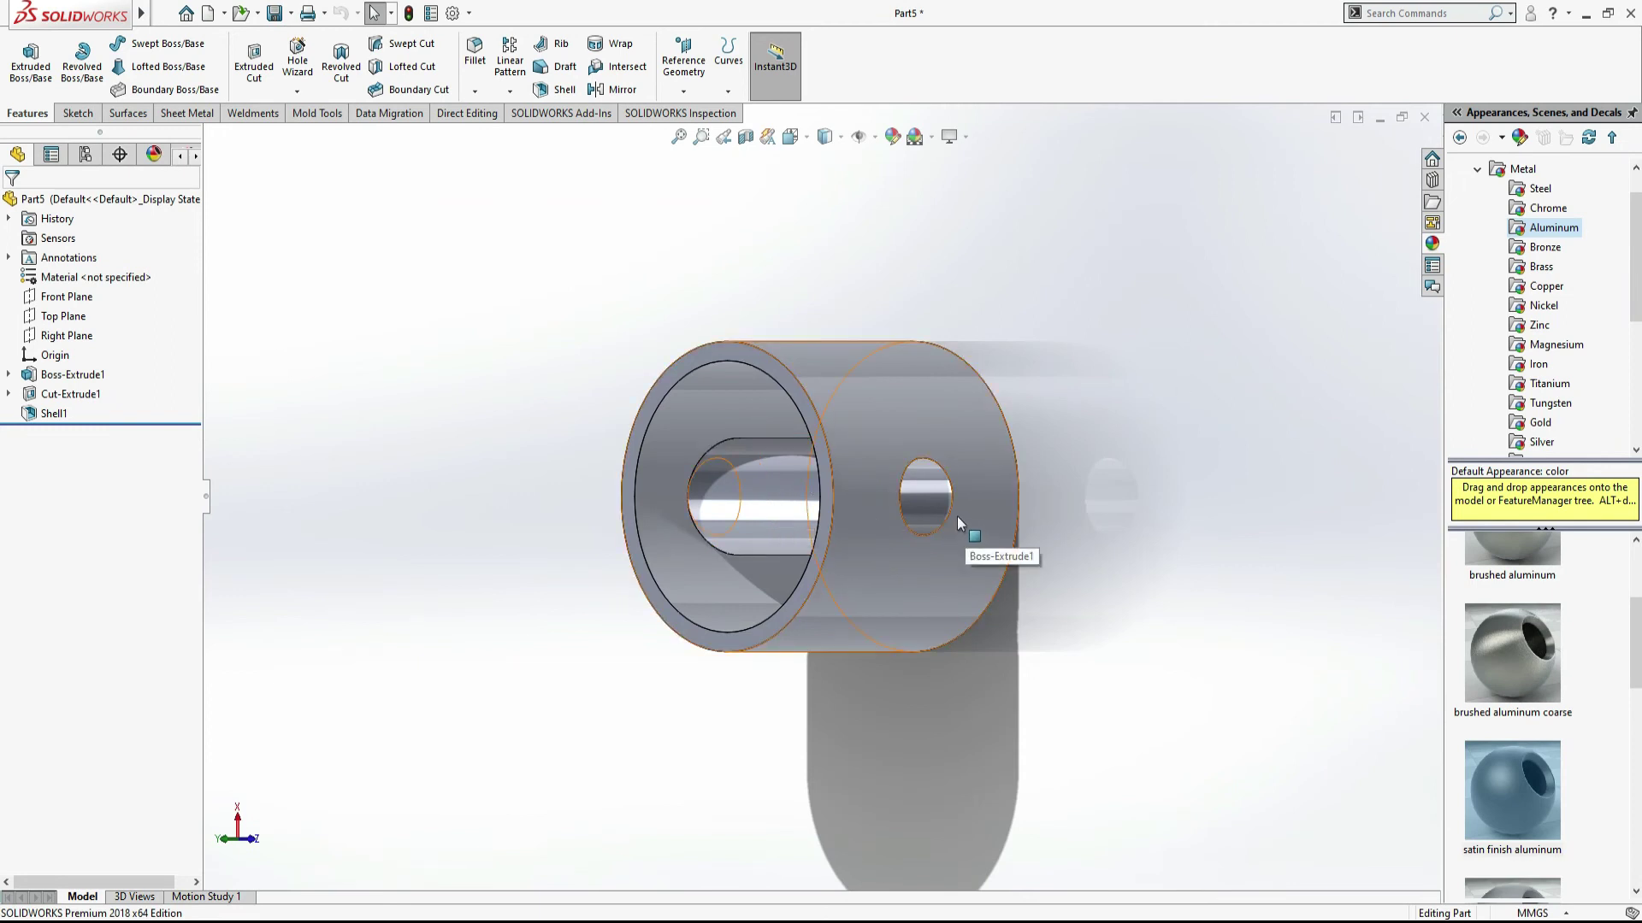
{"action": "key", "text": "ctrl+7"}
{"action": "left_click", "coordinate": [1074, 327]}
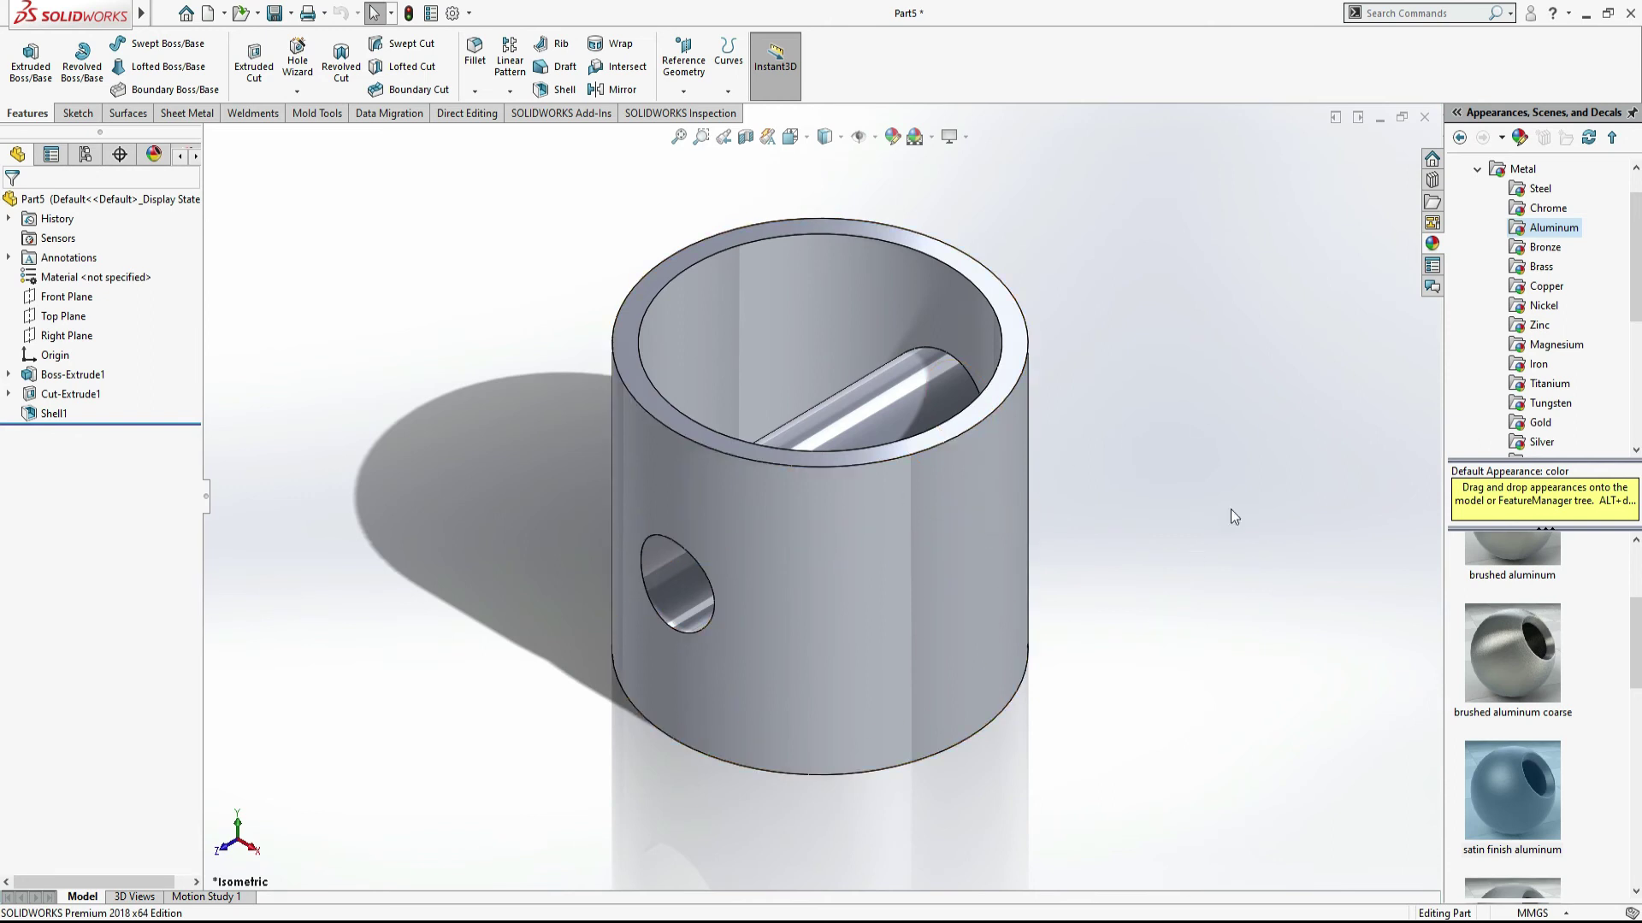
Step: Apply a black color appearance (RGB 0, 0, 0) to the whole part
{"action": "left_click", "coordinate": [892, 139]}
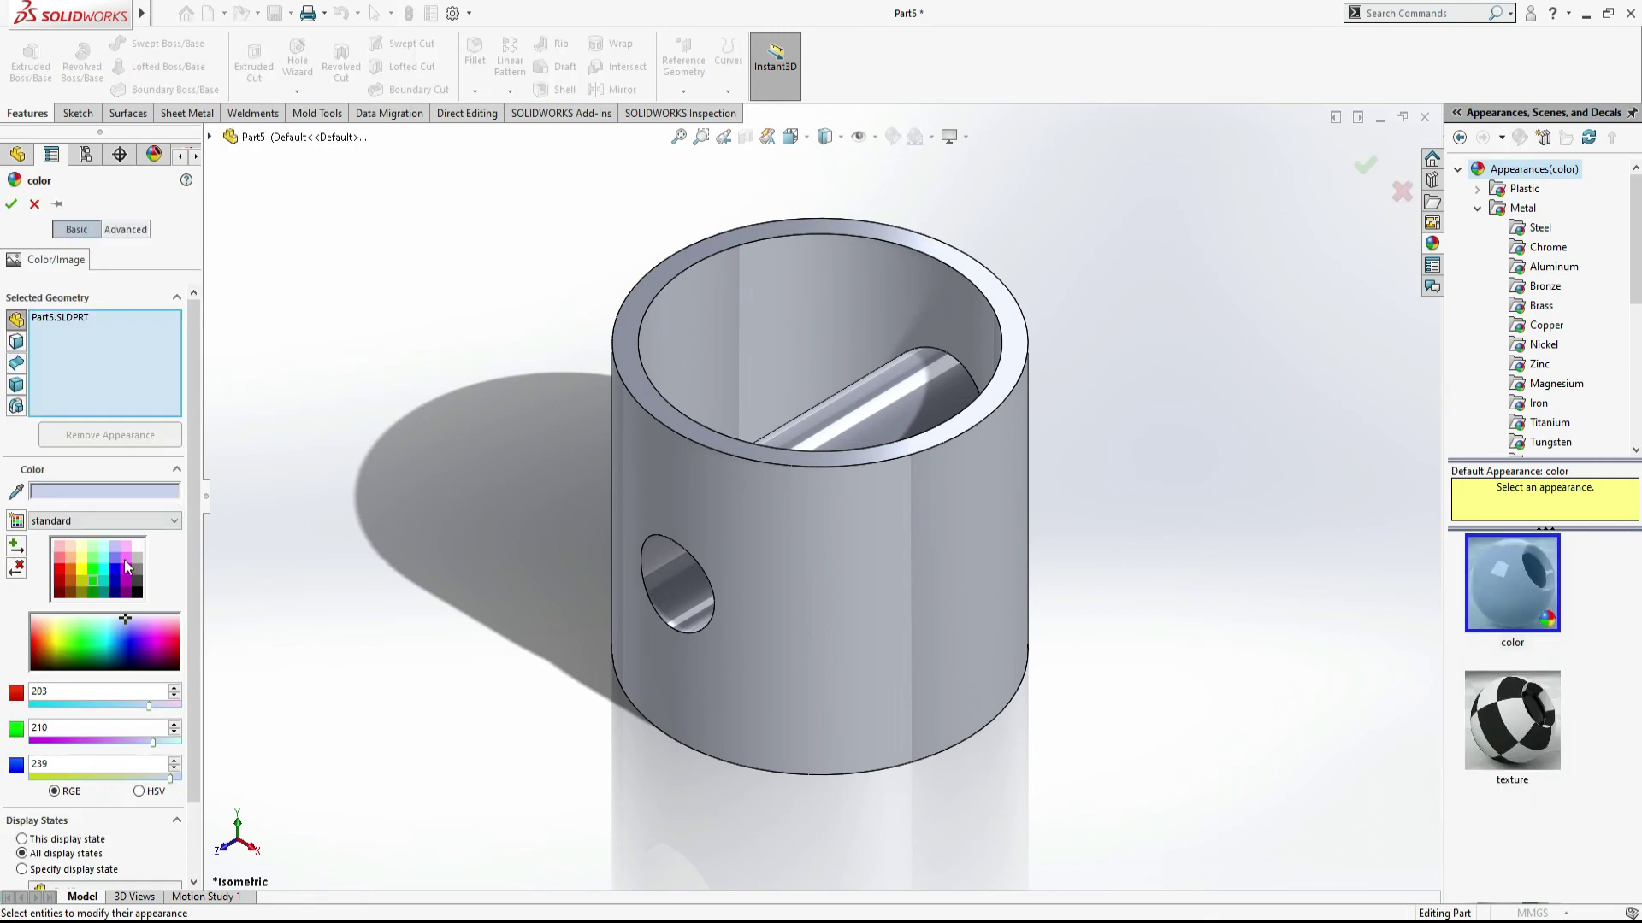
{"action": "left_click", "coordinate": [136, 587]}
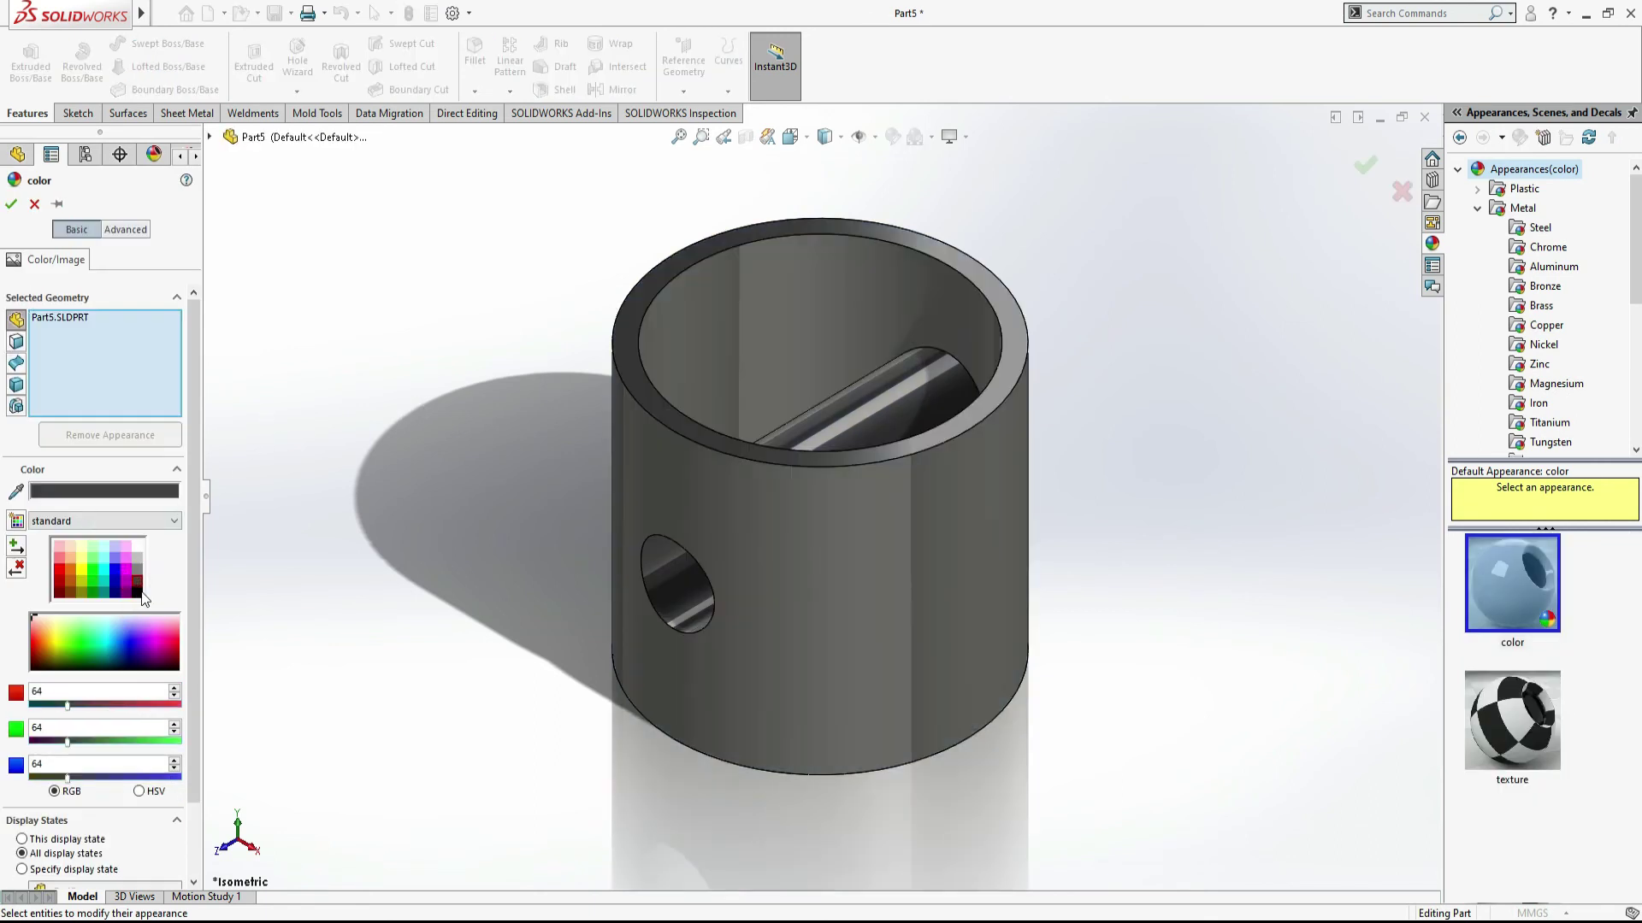
{"action": "left_click", "coordinate": [142, 596]}
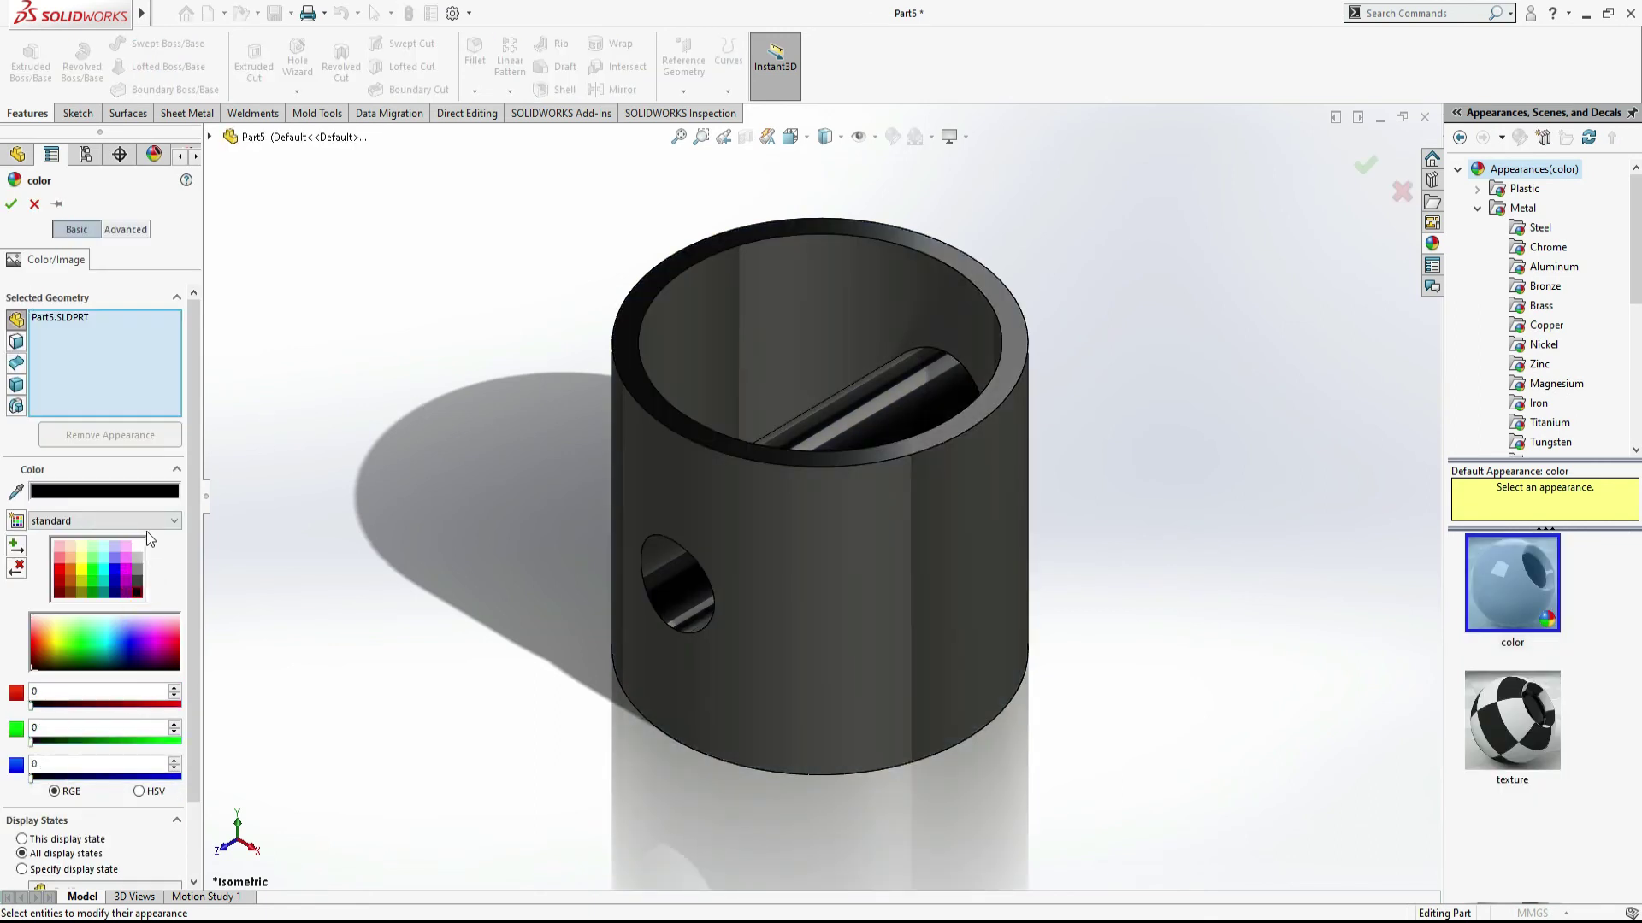
{"action": "left_click", "coordinate": [11, 203]}
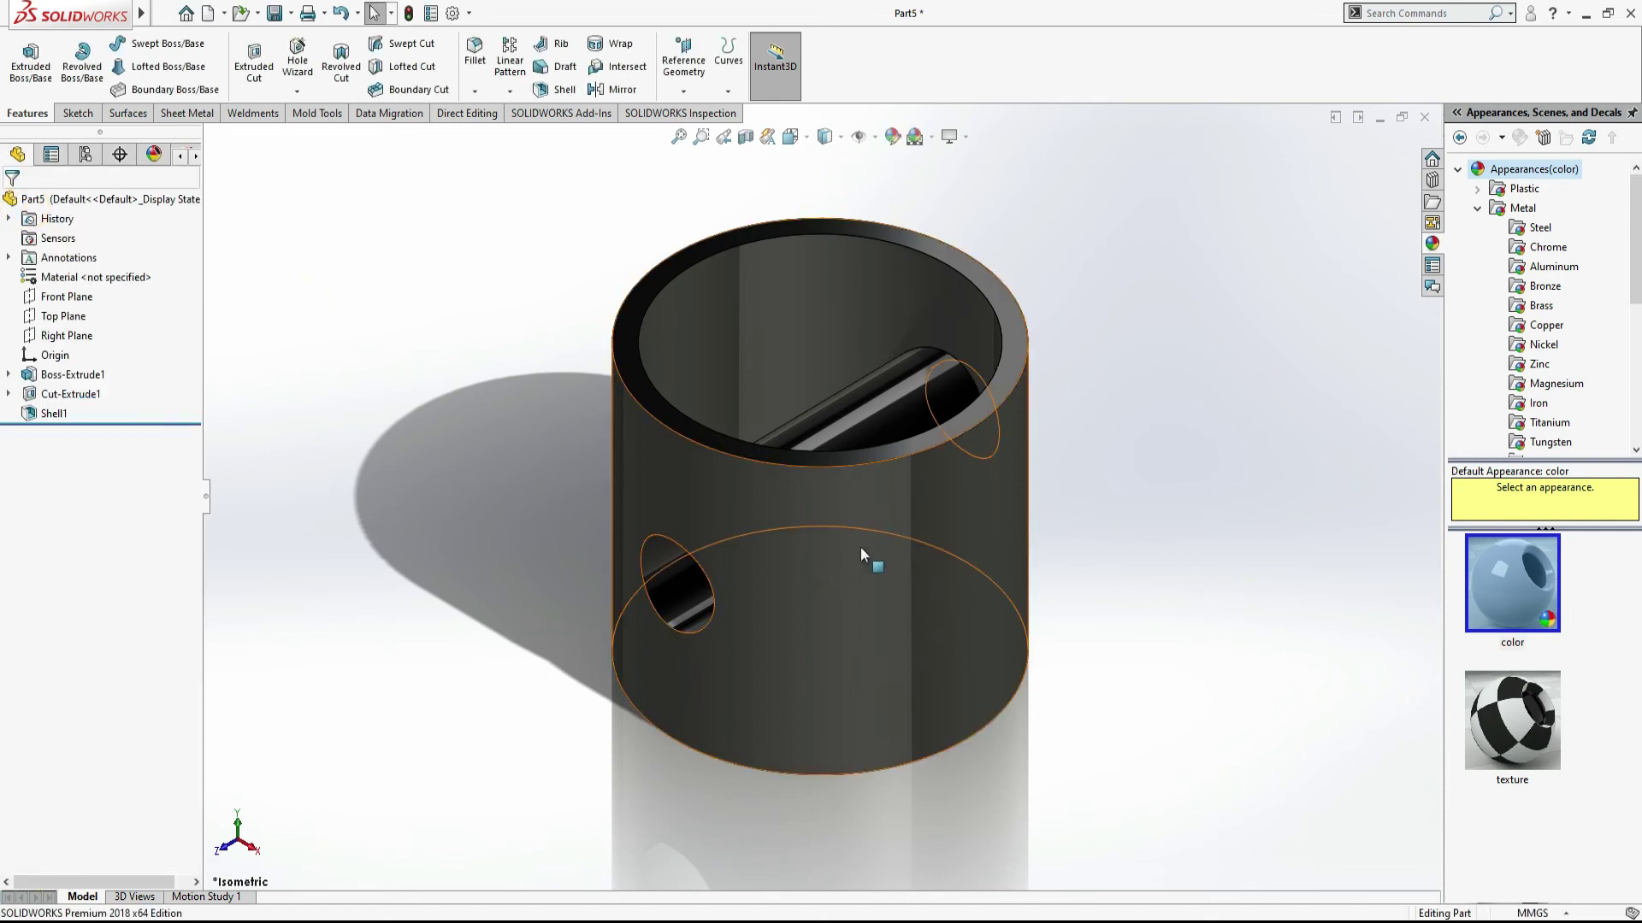
Step: Apply a medium gray color appearance to only the cylinder's outer curved face
{"action": "double_click", "coordinate": [993, 510]}
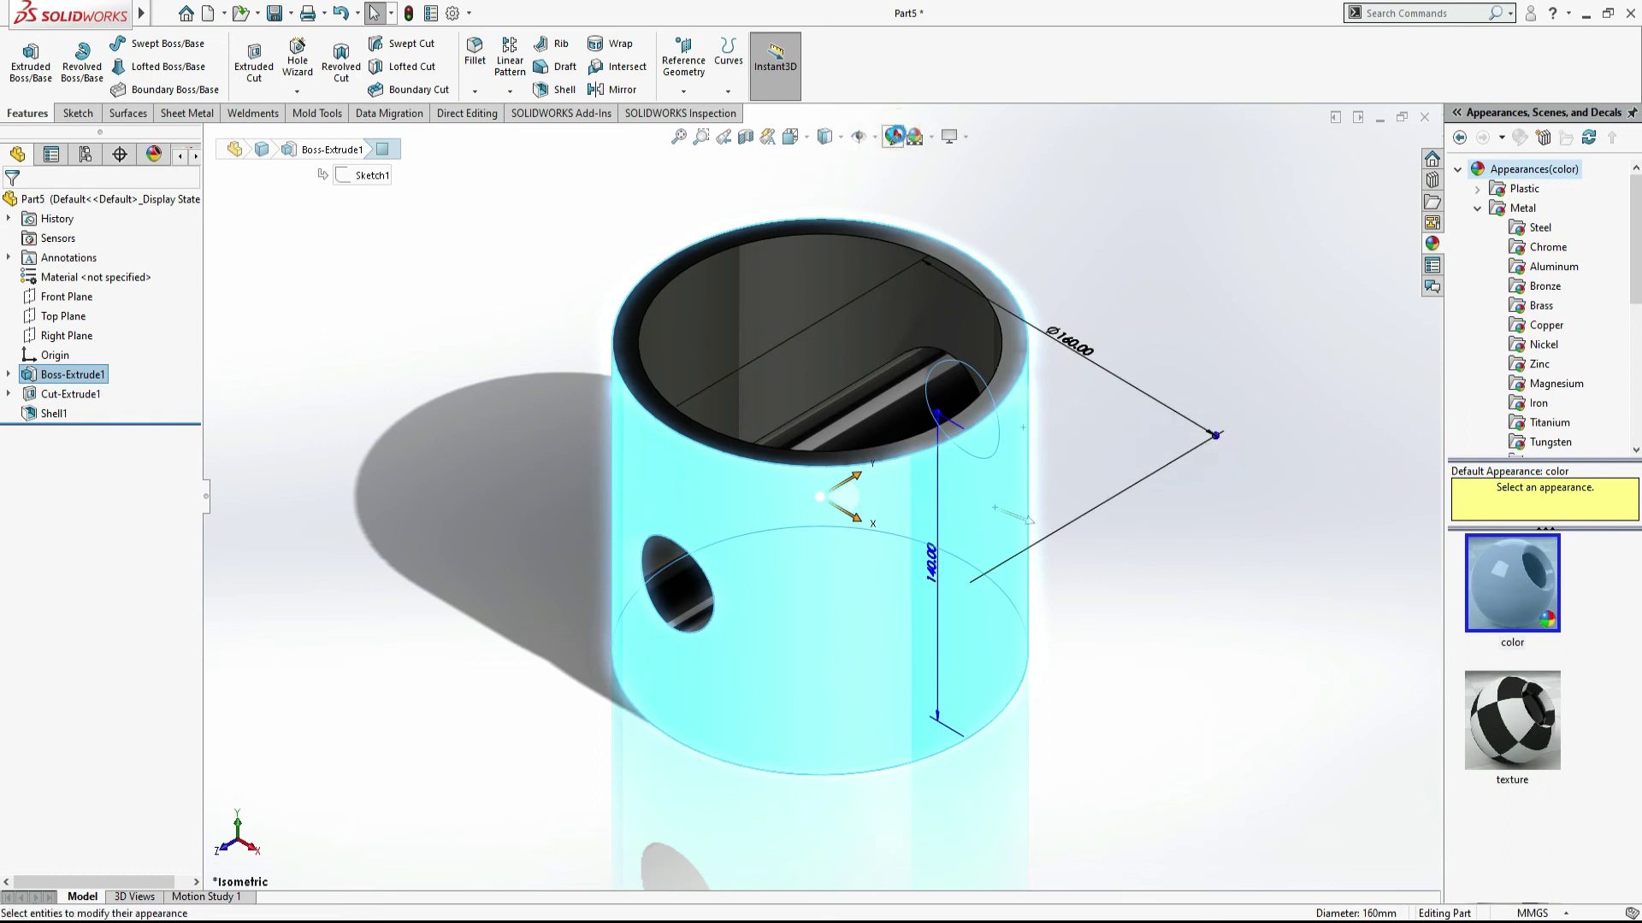
{"action": "left_click", "coordinate": [994, 634]}
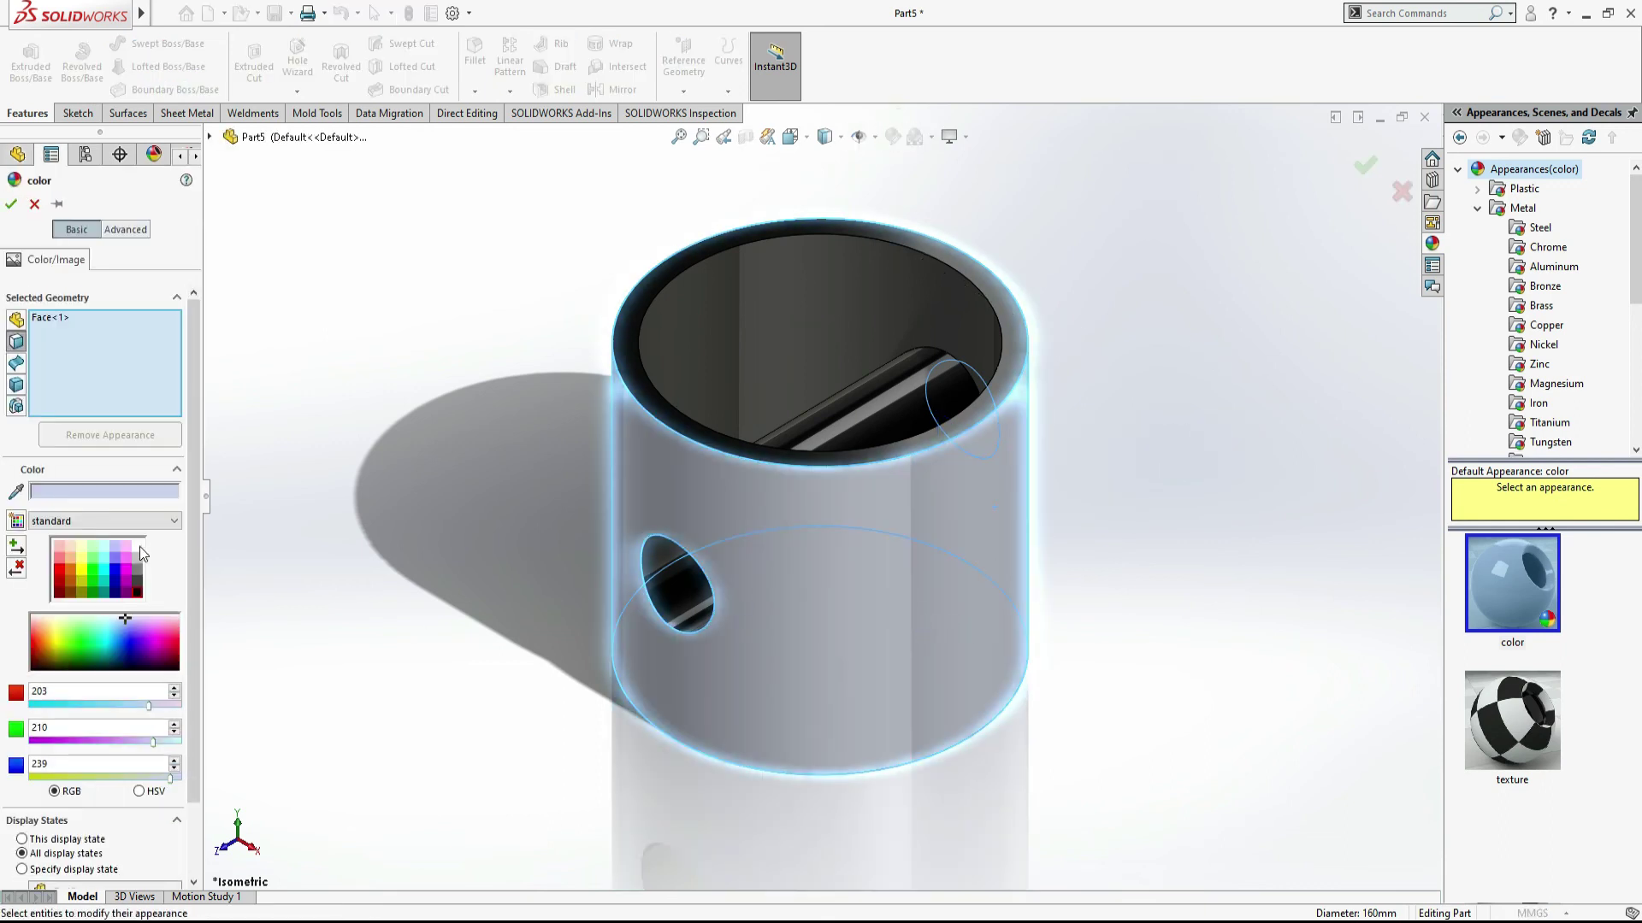
{"action": "left_click", "coordinate": [136, 554]}
{"action": "left_click", "coordinate": [138, 569]}
{"action": "left_click", "coordinate": [139, 562]}
{"action": "left_click", "coordinate": [11, 204]}
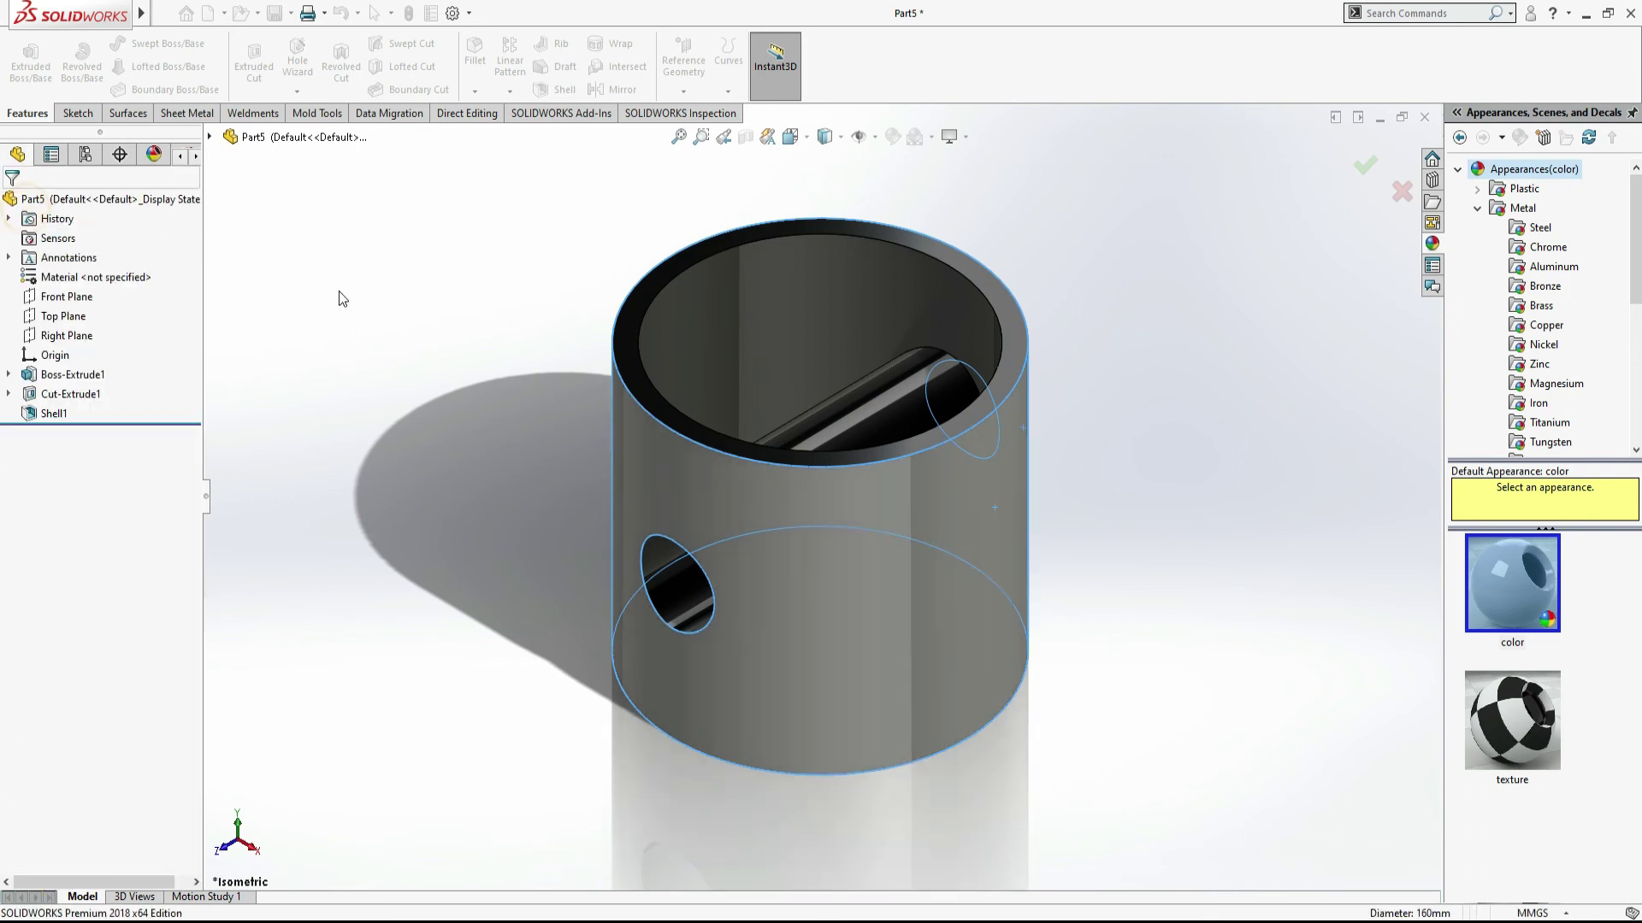
{"action": "left_click", "coordinate": [340, 293]}
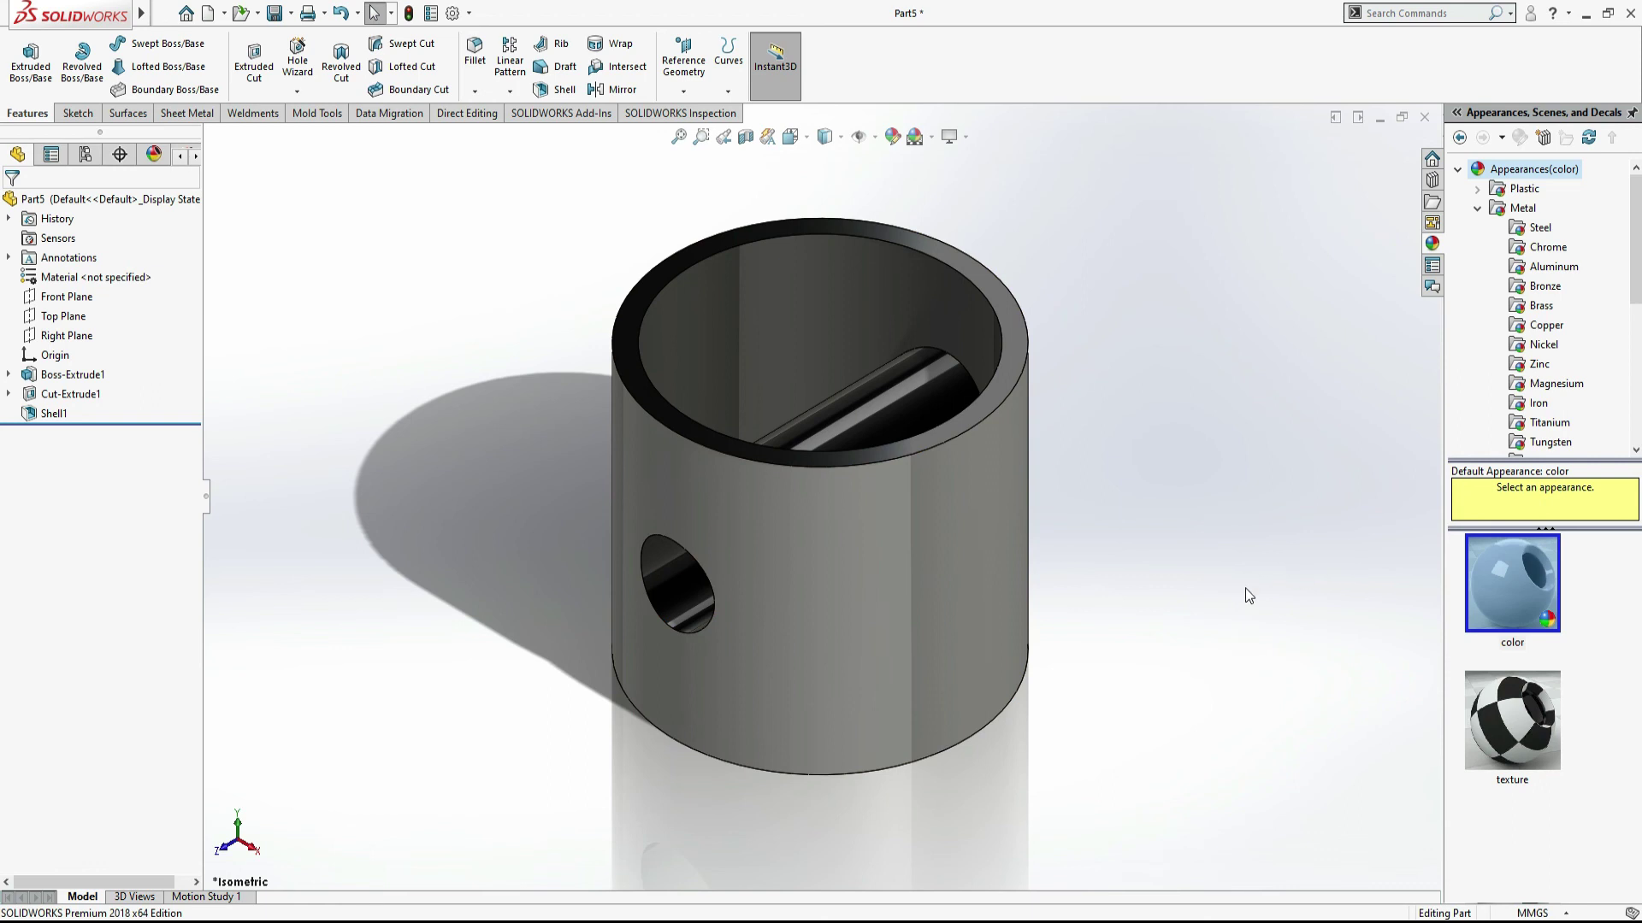
Step: Apply a light gray color appearance to the inner face of the cross hole
{"action": "left_click", "coordinate": [660, 590]}
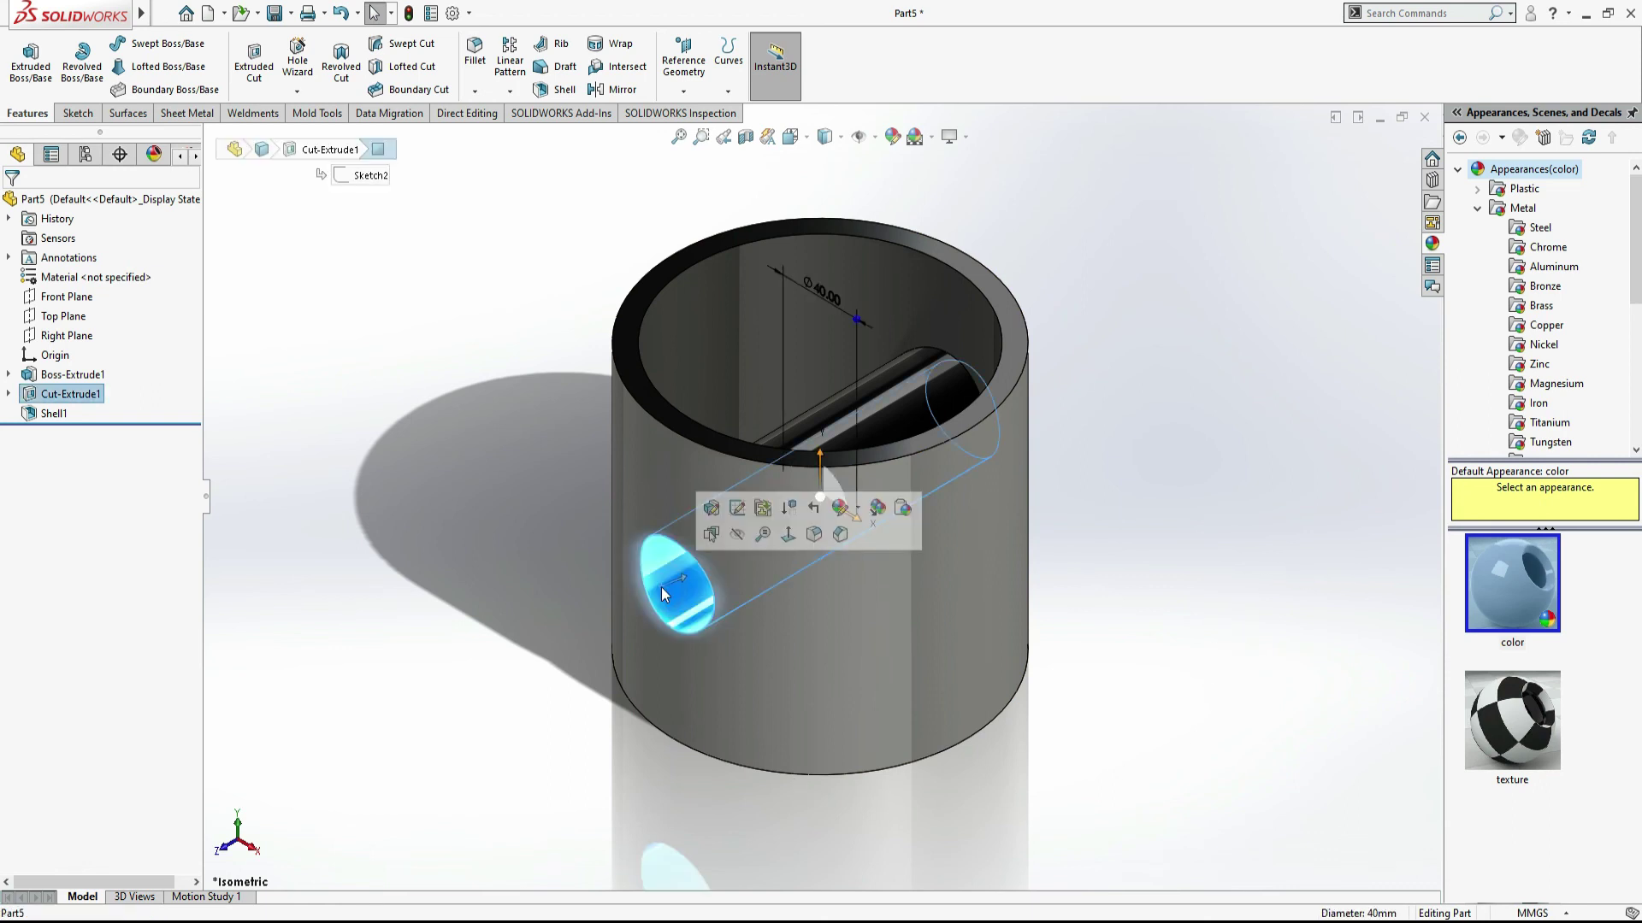
{"action": "left_click", "coordinate": [892, 137]}
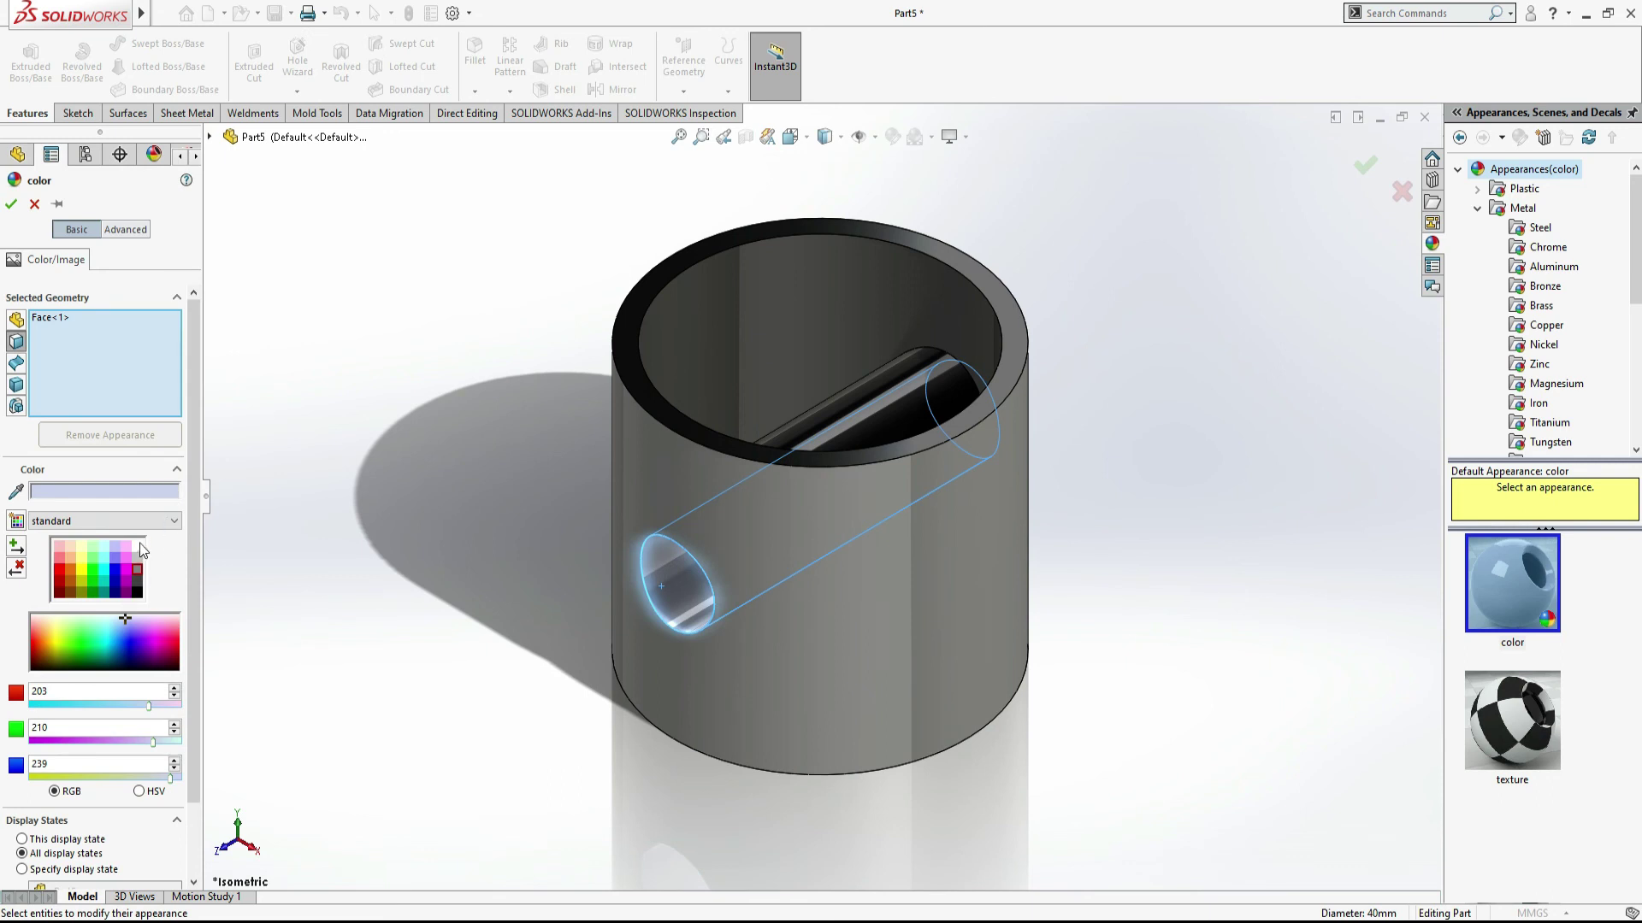
{"action": "left_click", "coordinate": [11, 203]}
{"action": "left_click", "coordinate": [412, 361]}
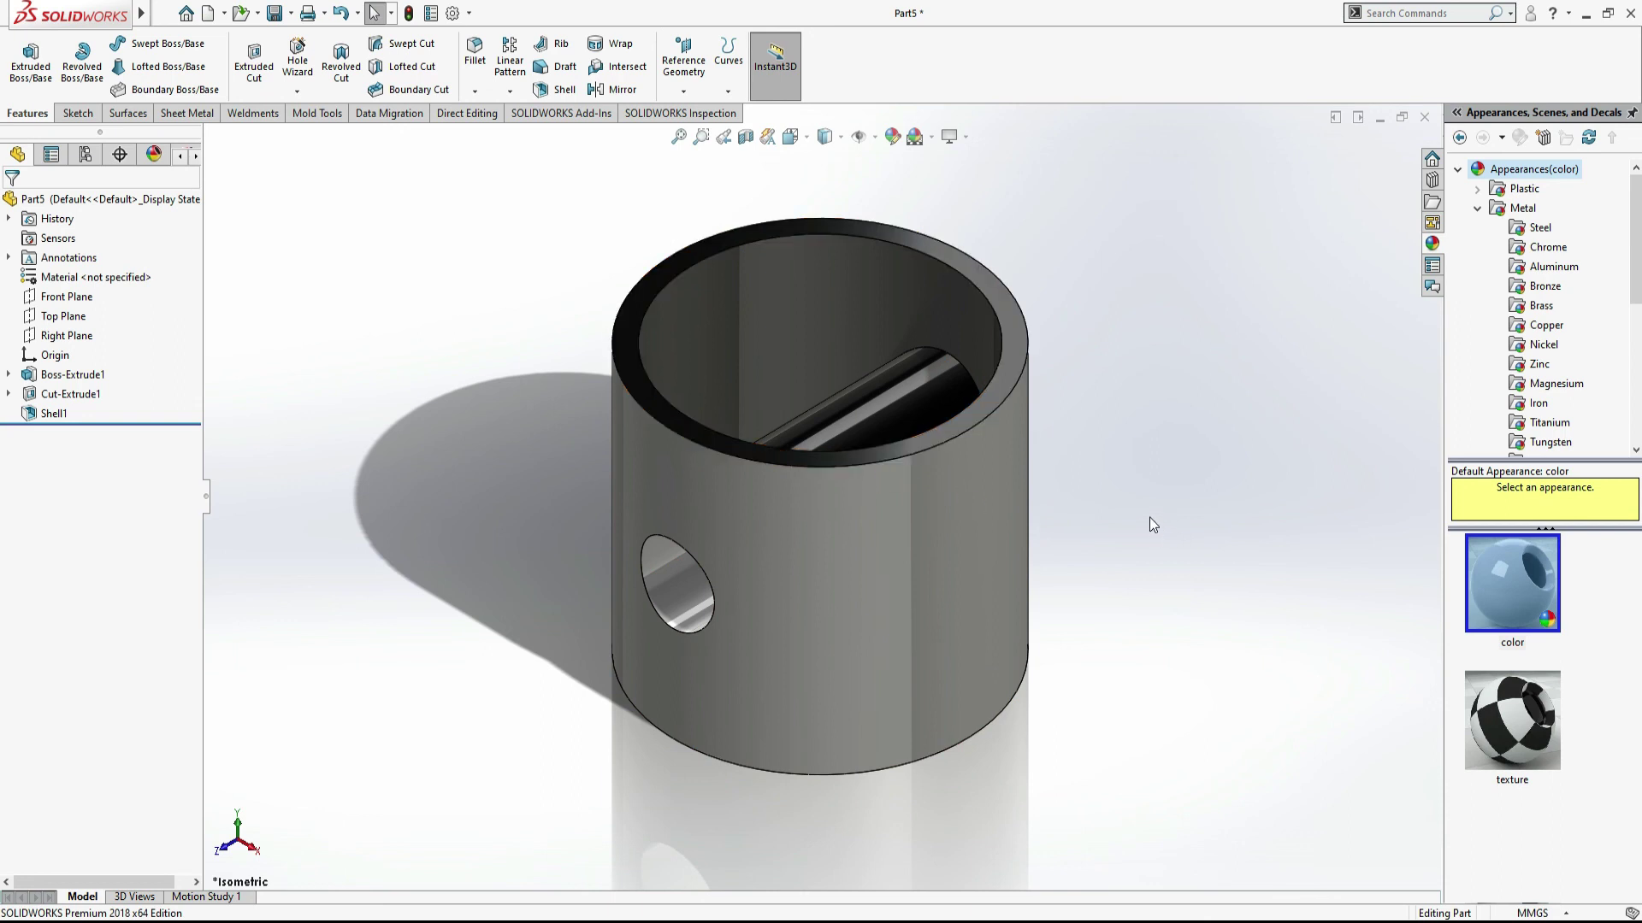
Step: Switch to the PDF workbook in the browser and review the step 4 instructions for the cross hole
{"action": "key", "text": "alt+Tab"}
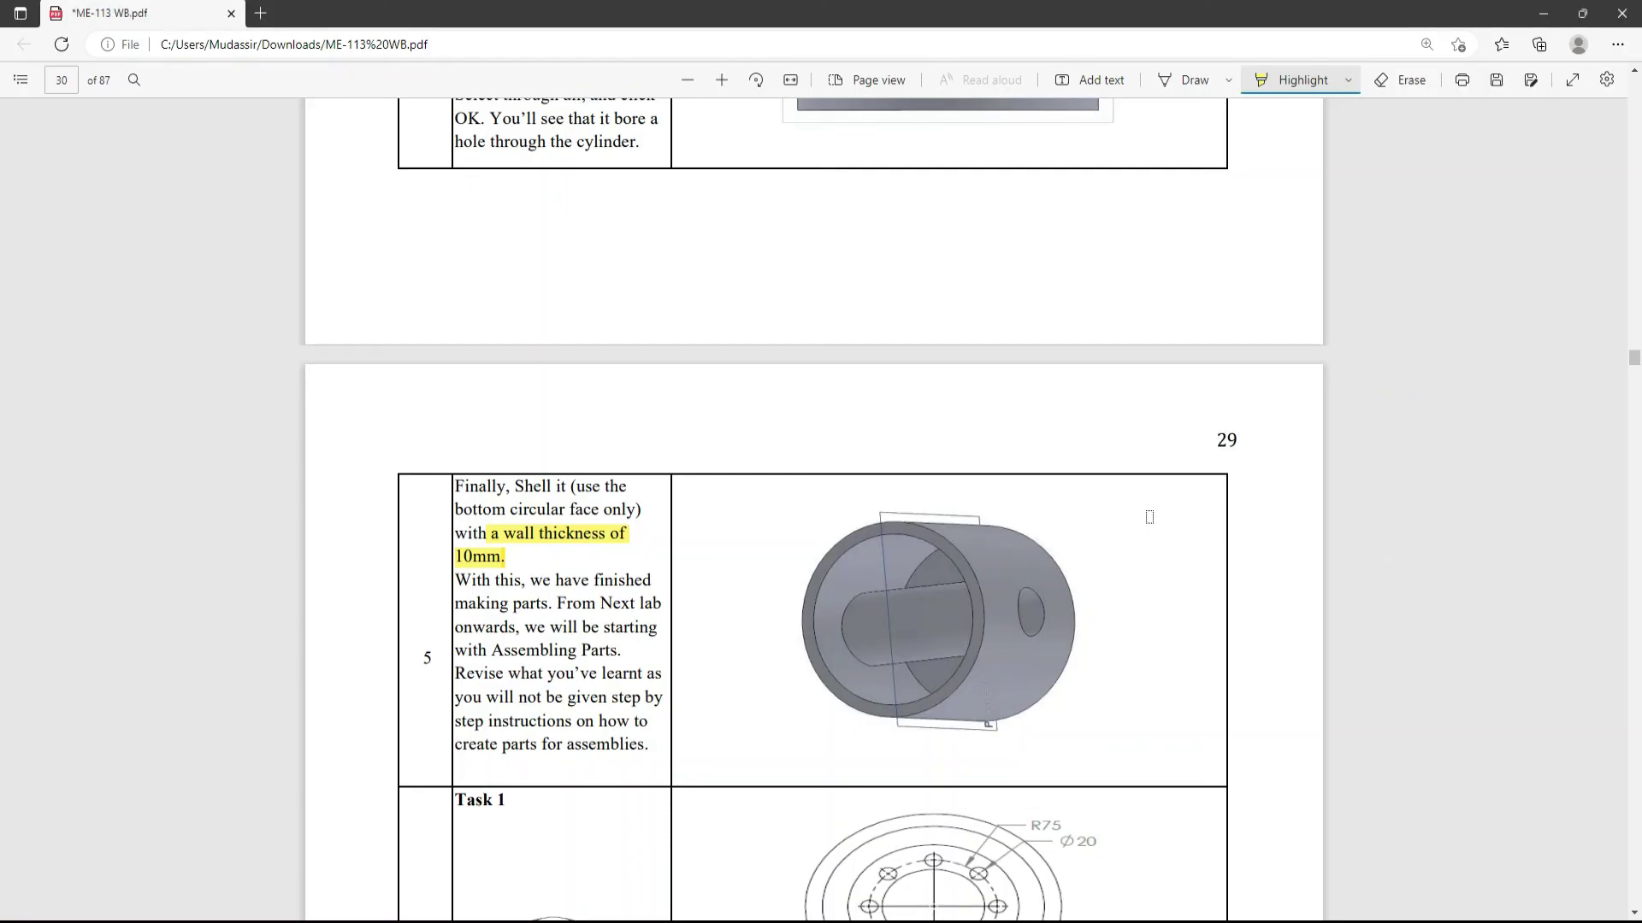
{"action": "scroll", "coordinate": [953, 464], "scroll_direction": "up", "scroll_amount": 10}
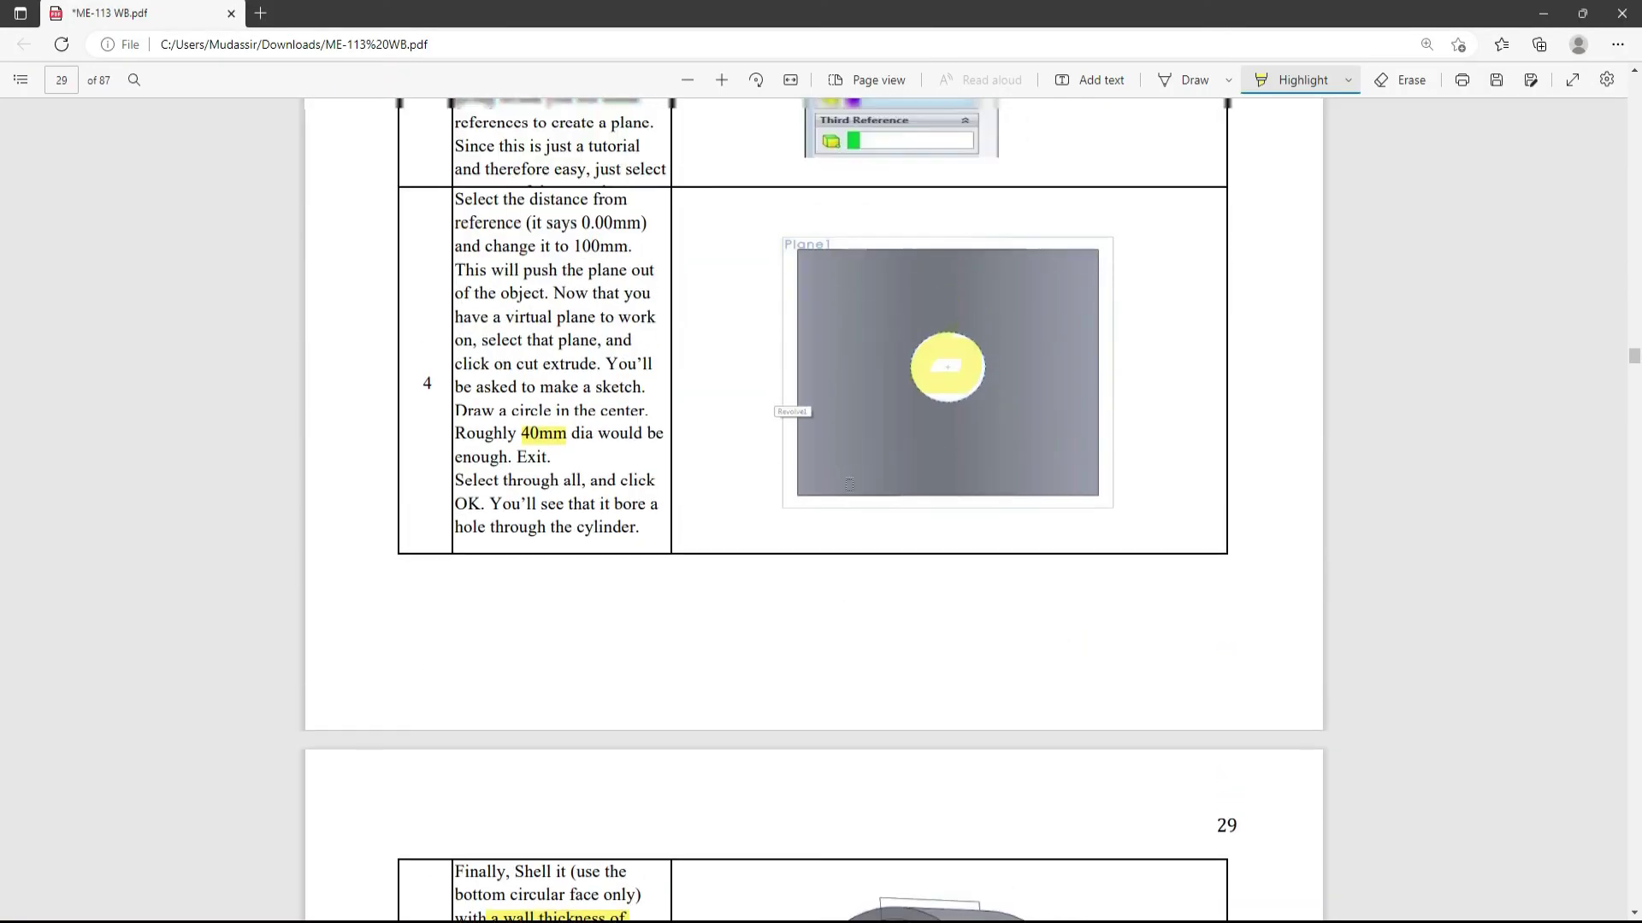